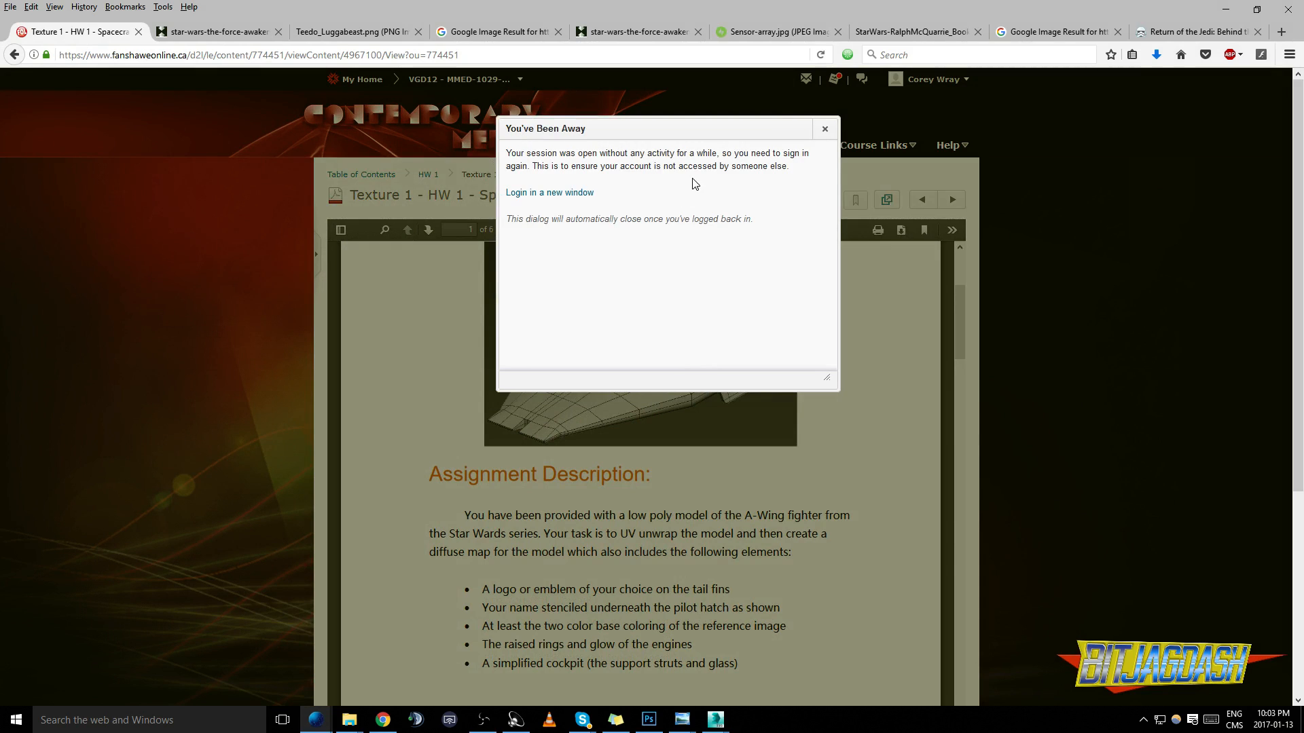
Dismiss the session timeout notice and sign in again with the saved credentials to reach the HW 1 course page
{"action": "left_click", "coordinate": [825, 129]}
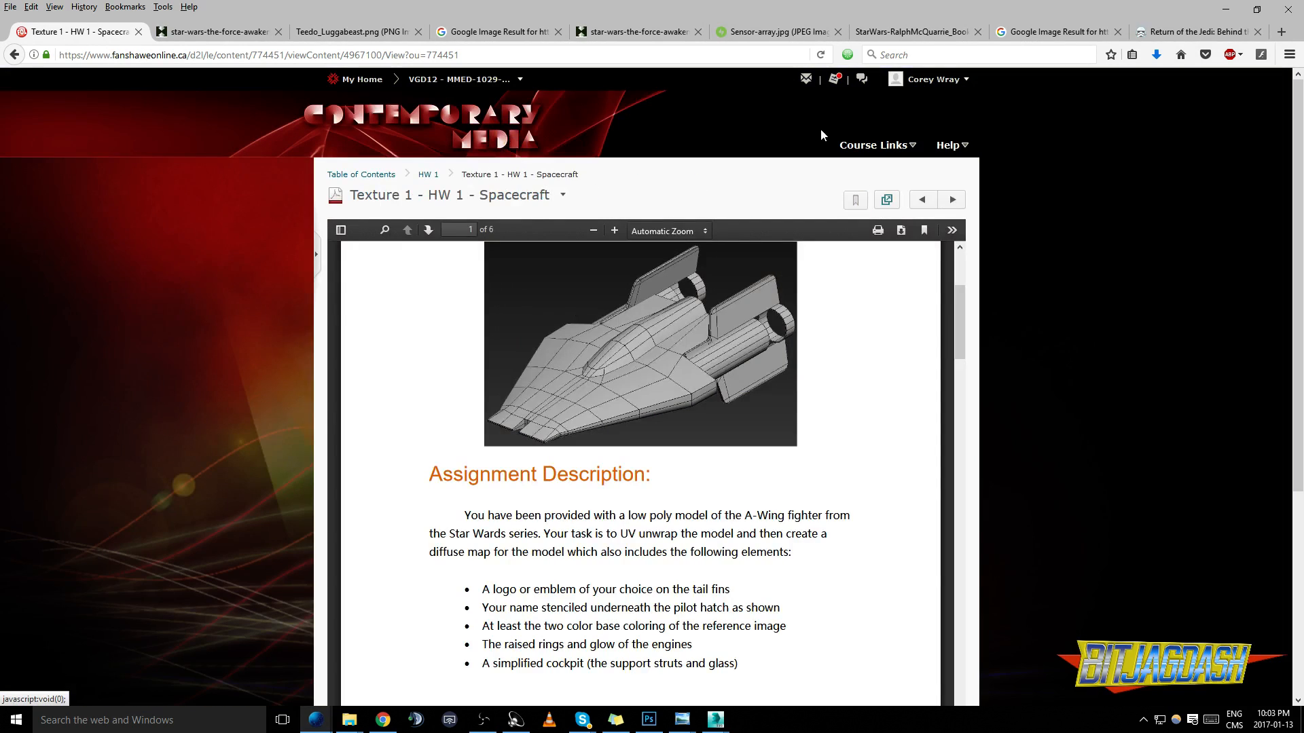
{"action": "left_click", "coordinate": [428, 174]}
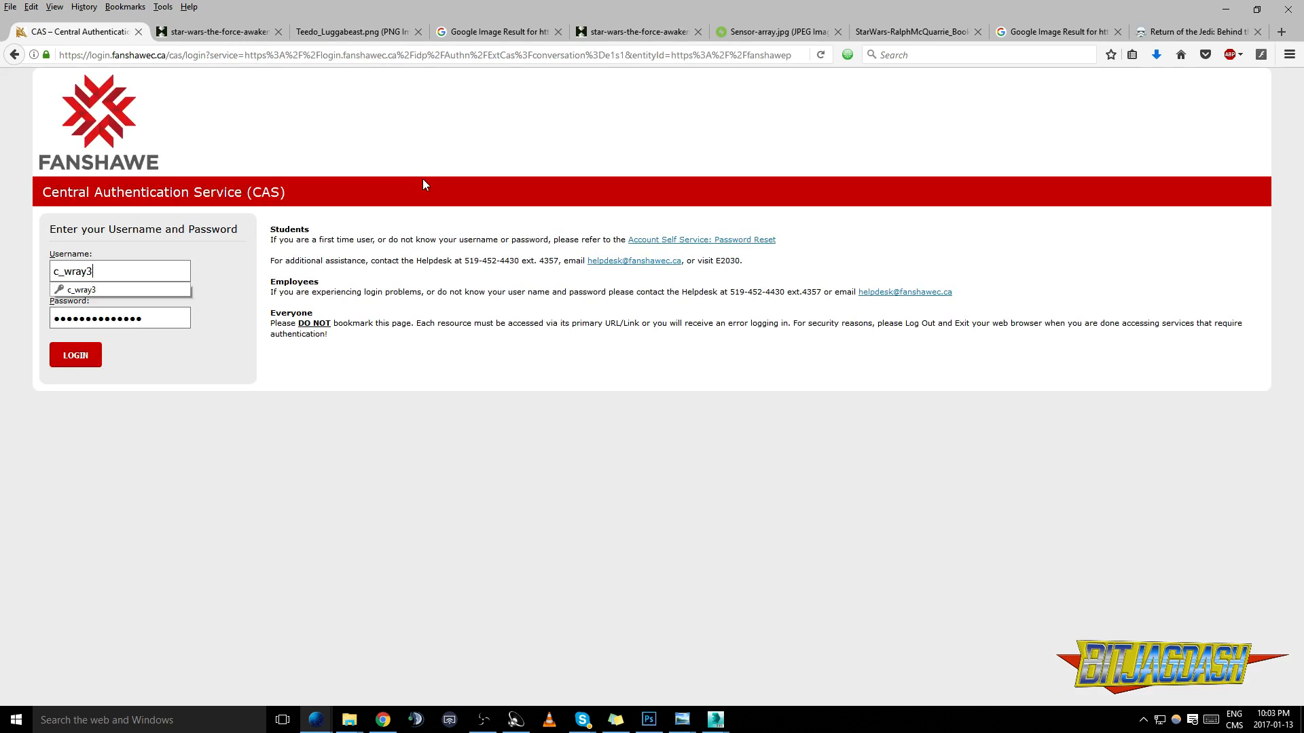
{"action": "left_click", "coordinate": [76, 355]}
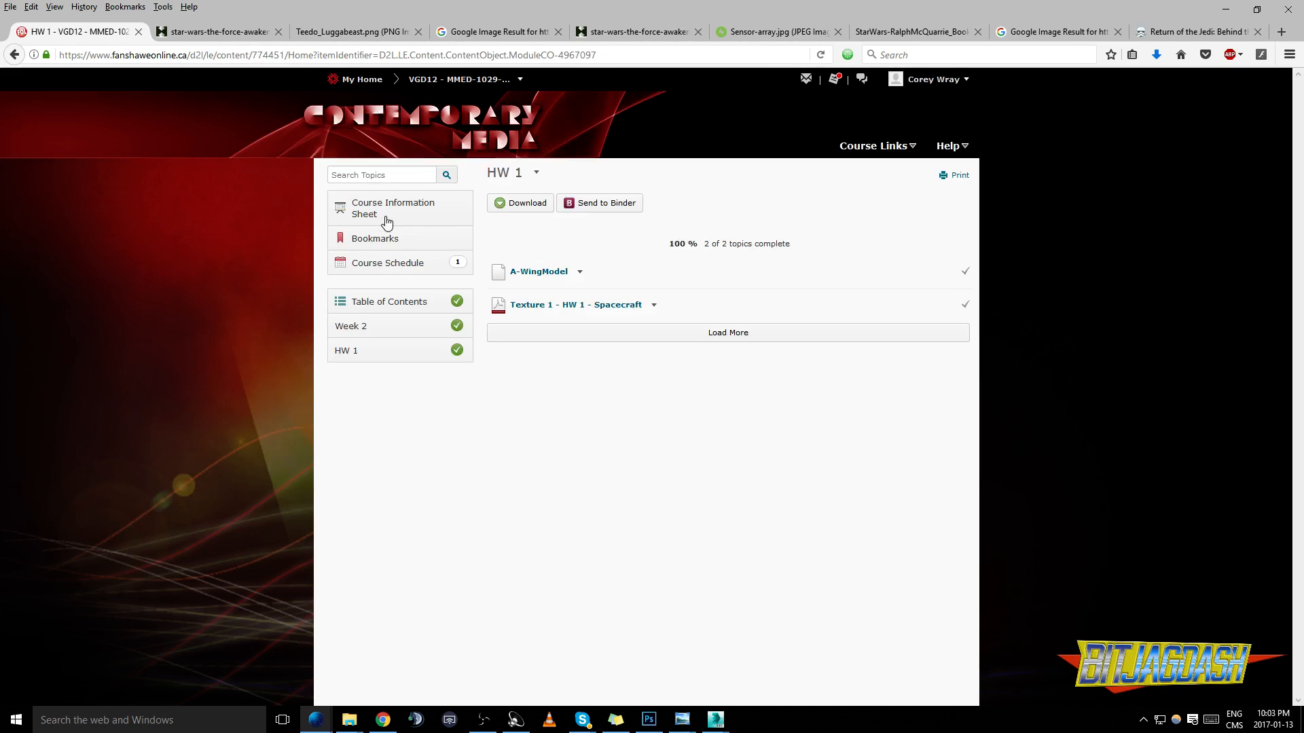
Download A-WingModel.max from the HW 1 topics and open it with the 3ds Max application
{"action": "left_click", "coordinate": [536, 274]}
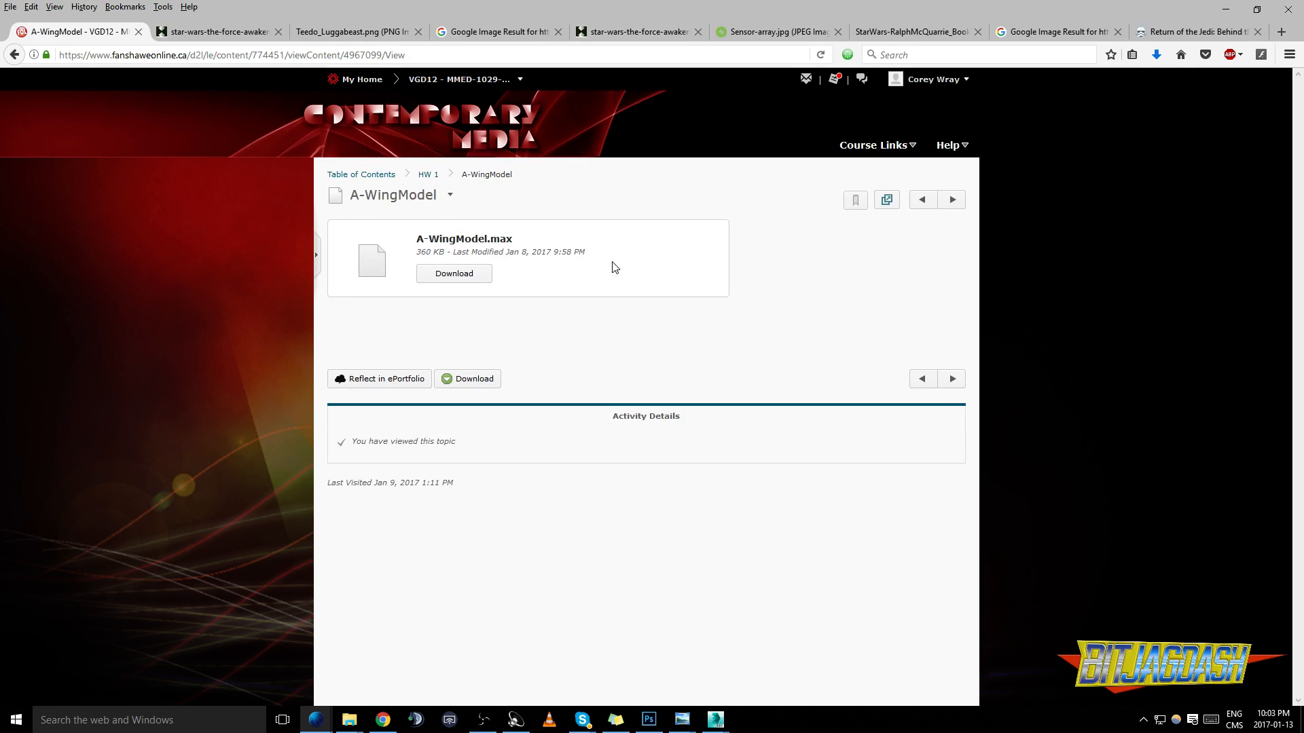
{"action": "left_click", "coordinate": [447, 277]}
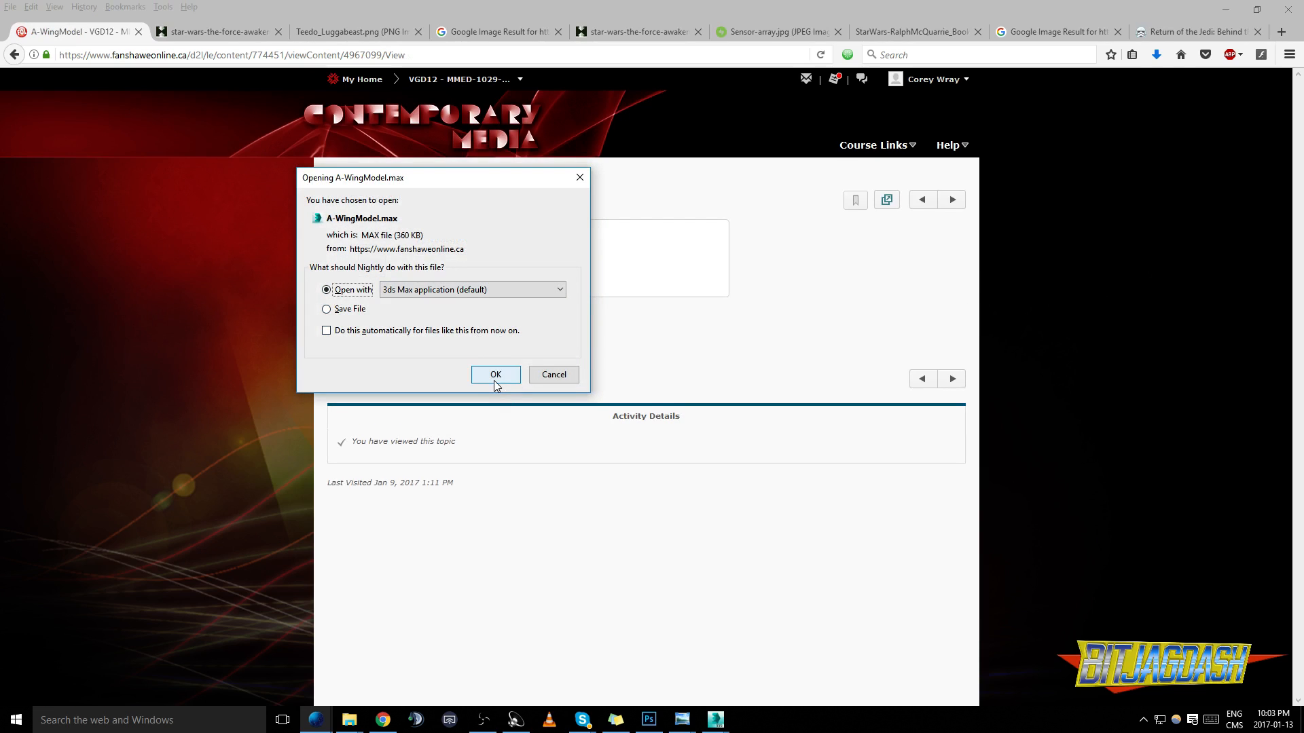
{"action": "left_click", "coordinate": [495, 375]}
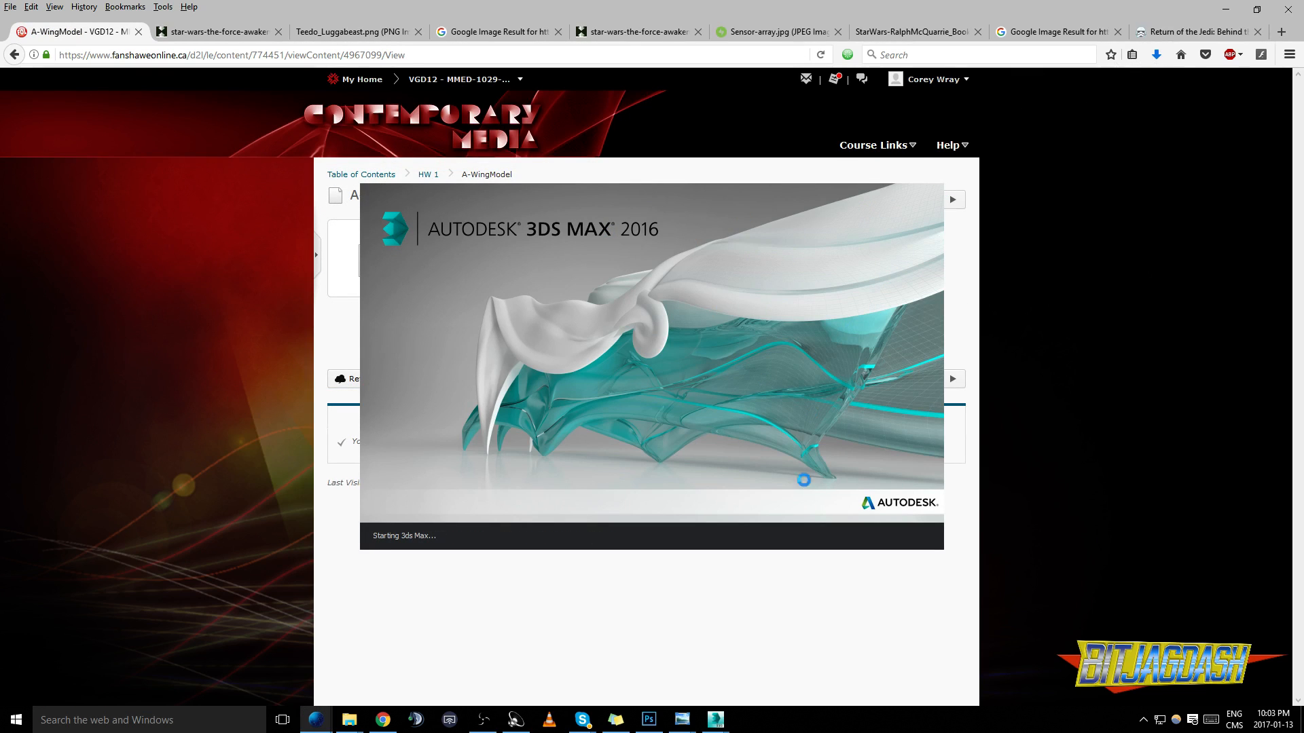
Switch to the already open A-WingMode2l.max scene in 3ds Max and close it without saving changes
{"action": "left_click", "coordinate": [788, 679]}
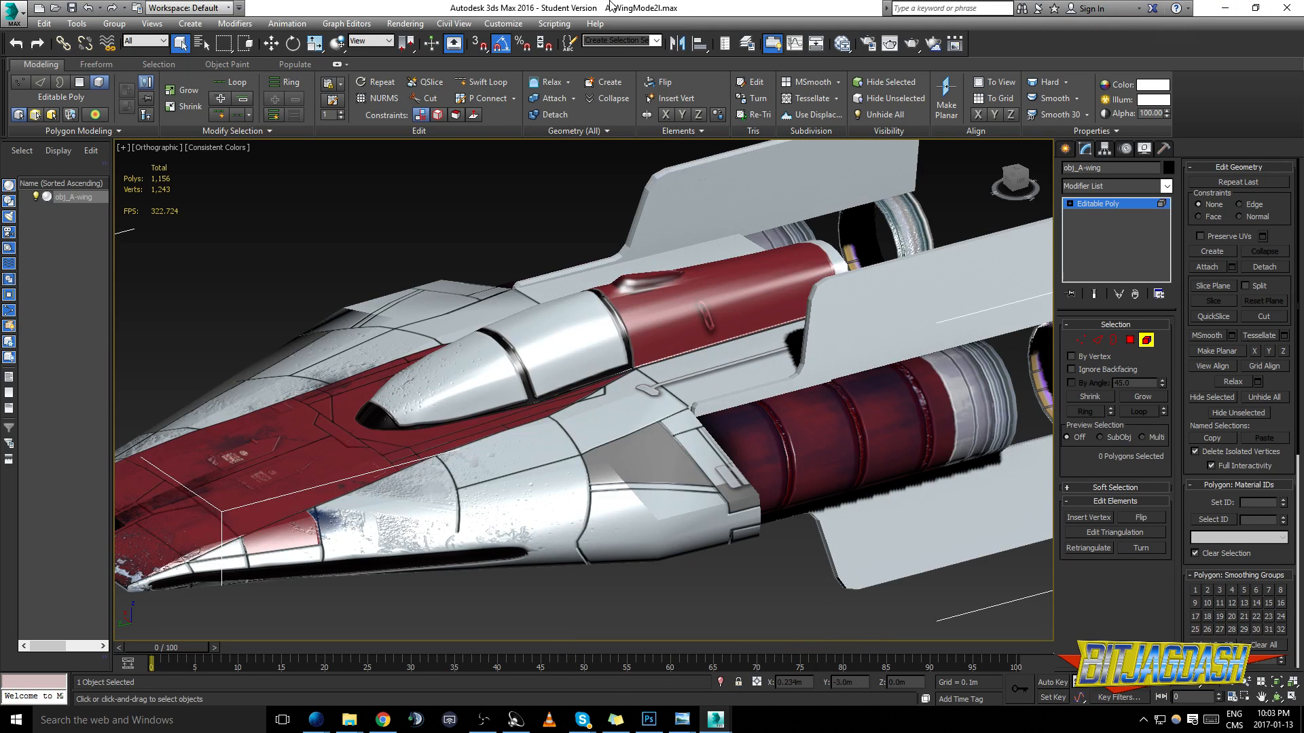
{"action": "left_click", "coordinate": [678, 699]}
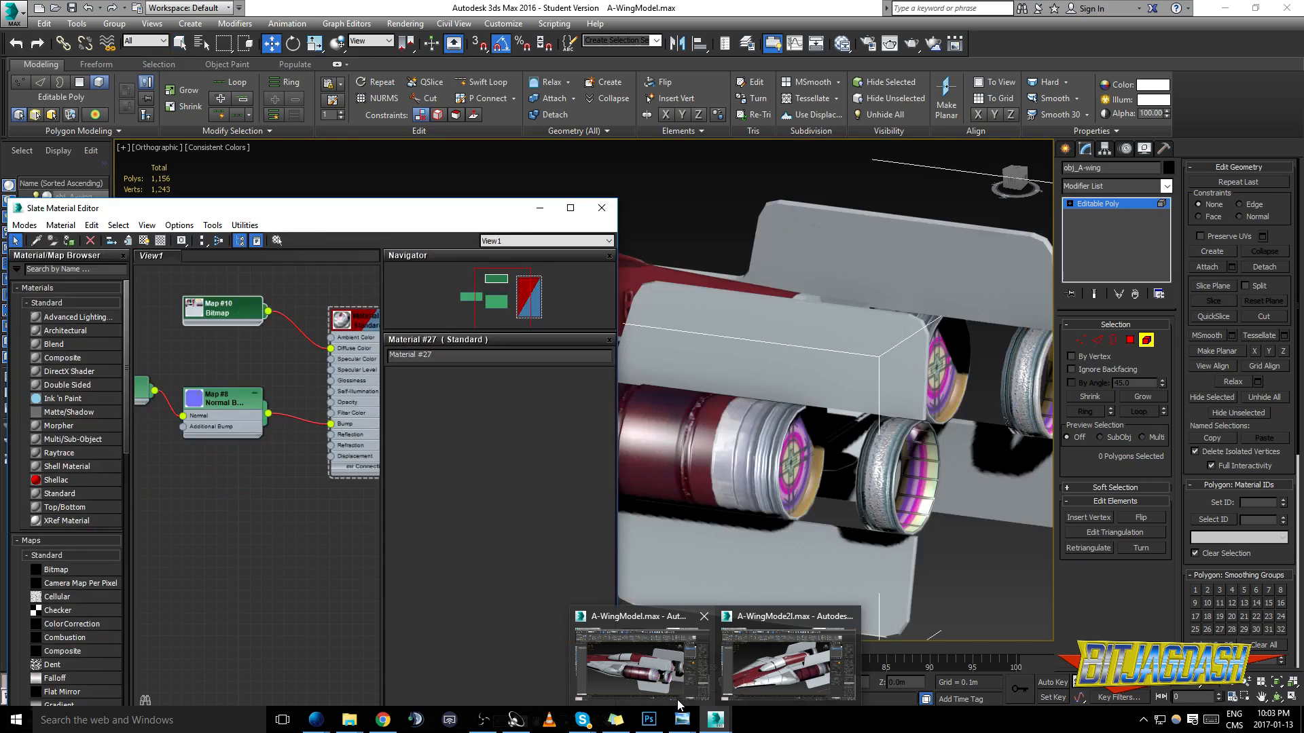
{"action": "left_click", "coordinate": [768, 683]}
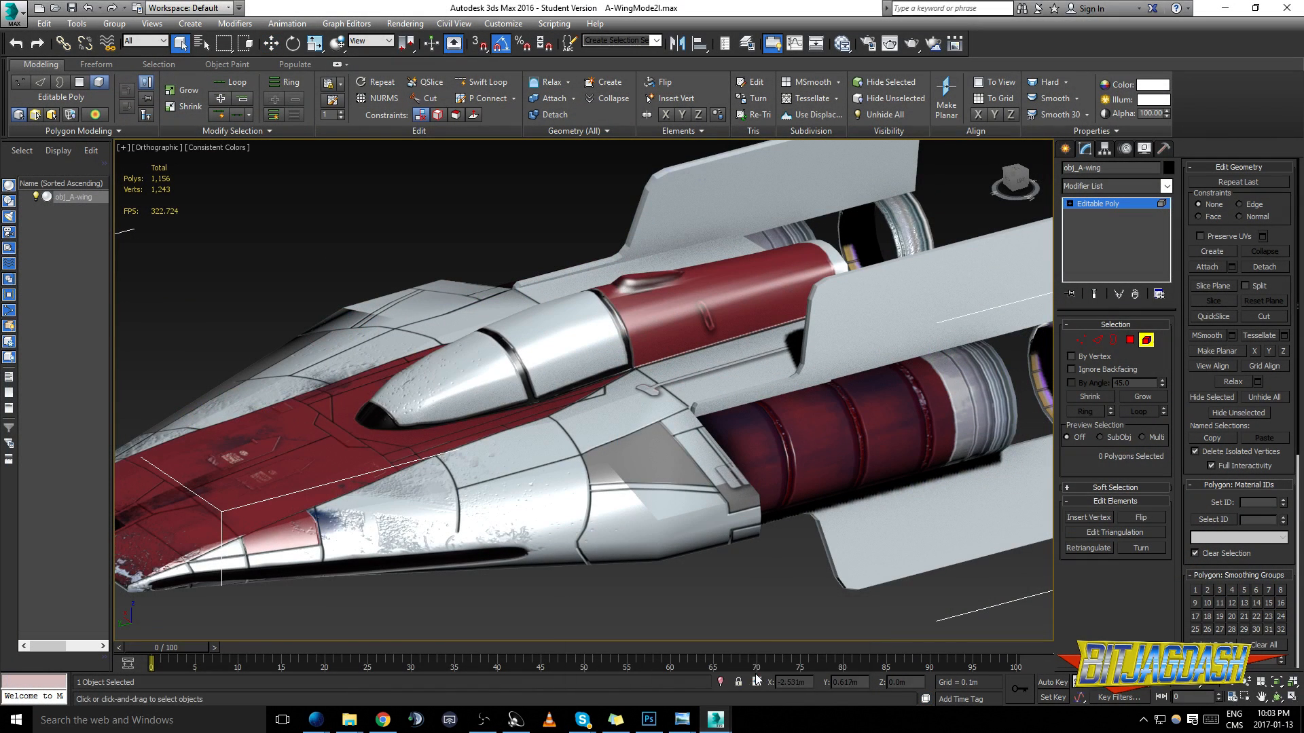
{"action": "left_click", "coordinate": [1287, 8]}
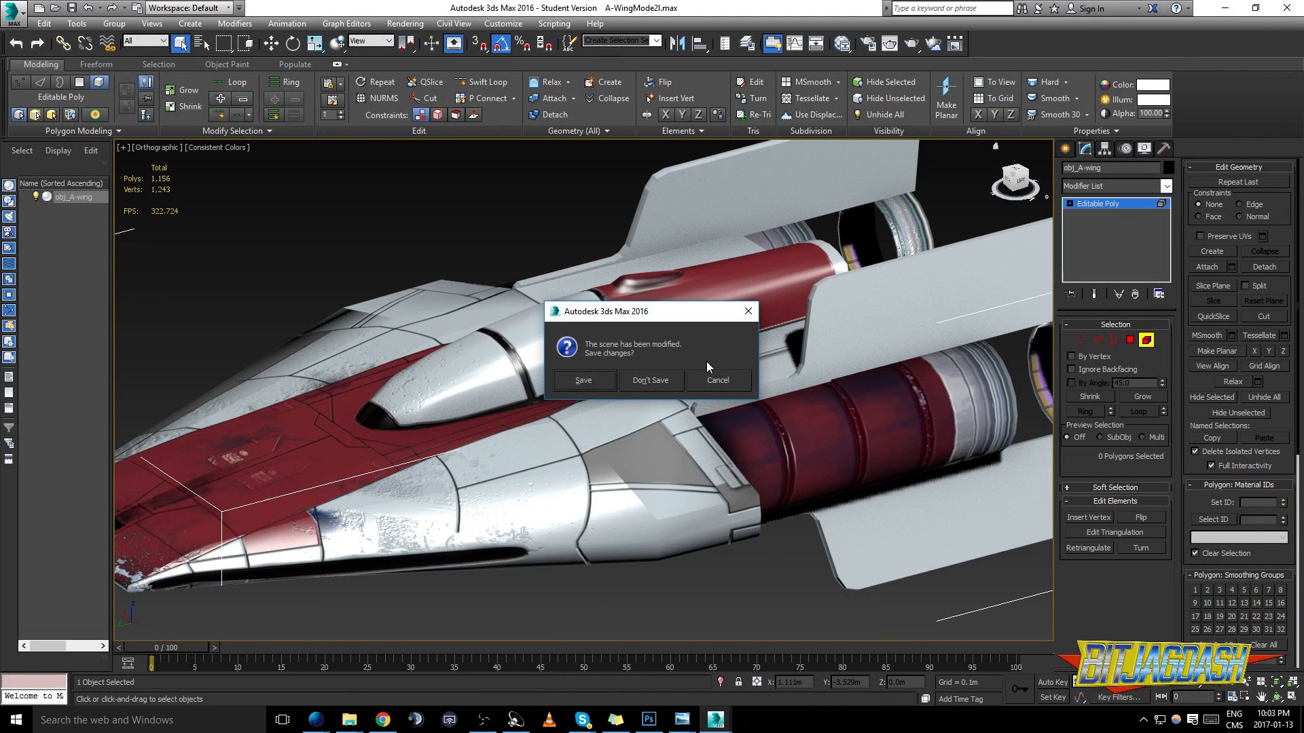
{"action": "left_click", "coordinate": [636, 381]}
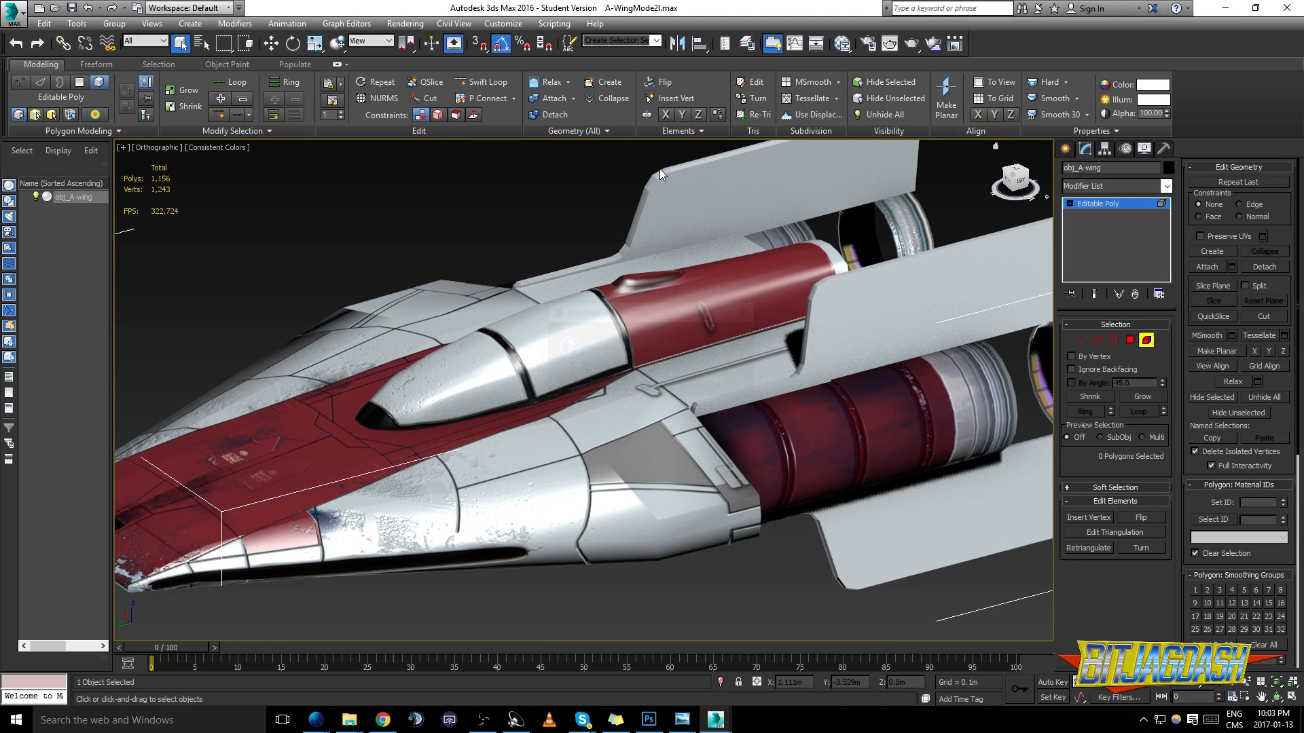
Switch to the newly launched 3ds Max window and select the A-wing model
{"action": "mouse_move", "coordinate": [715, 720]}
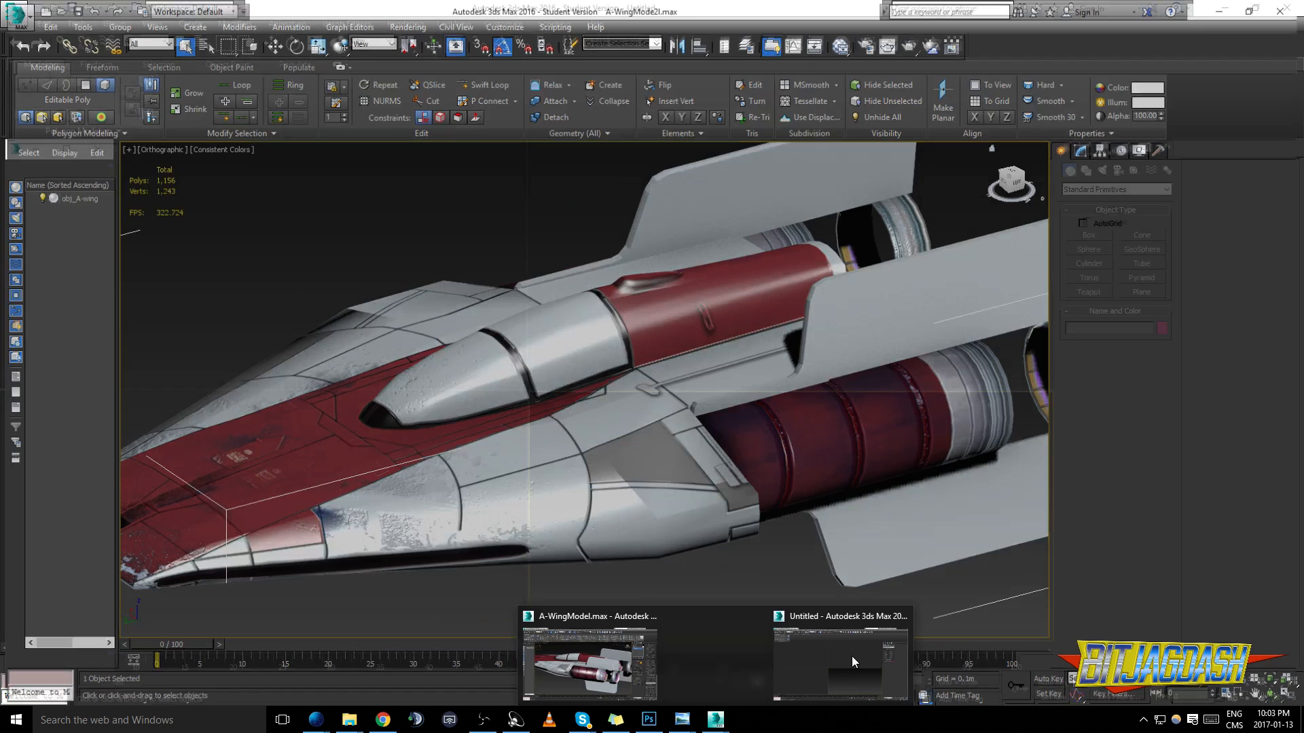
{"action": "left_click", "coordinate": [852, 657]}
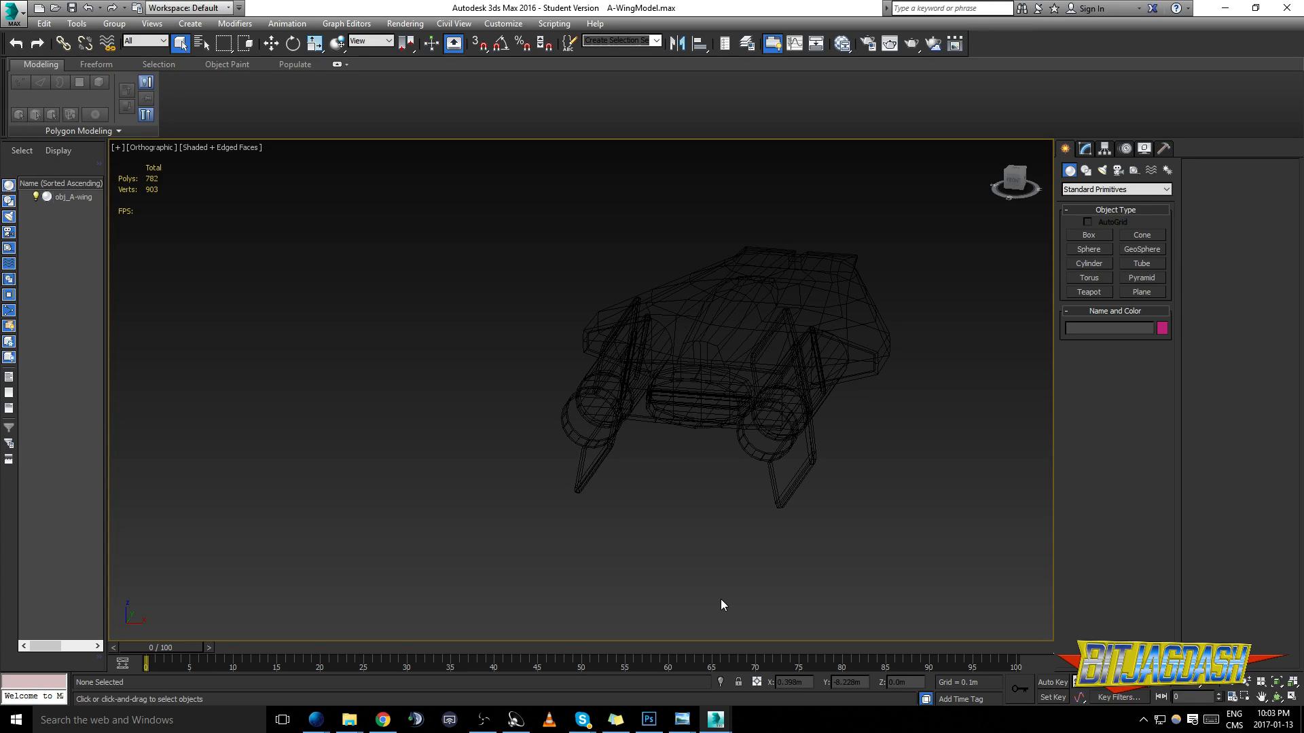
{"action": "middle_click_drag", "start_coordinate": [589, 228], "coordinate": [718, 475], "text": "alt"}
{"action": "left_click", "coordinate": [713, 368]}
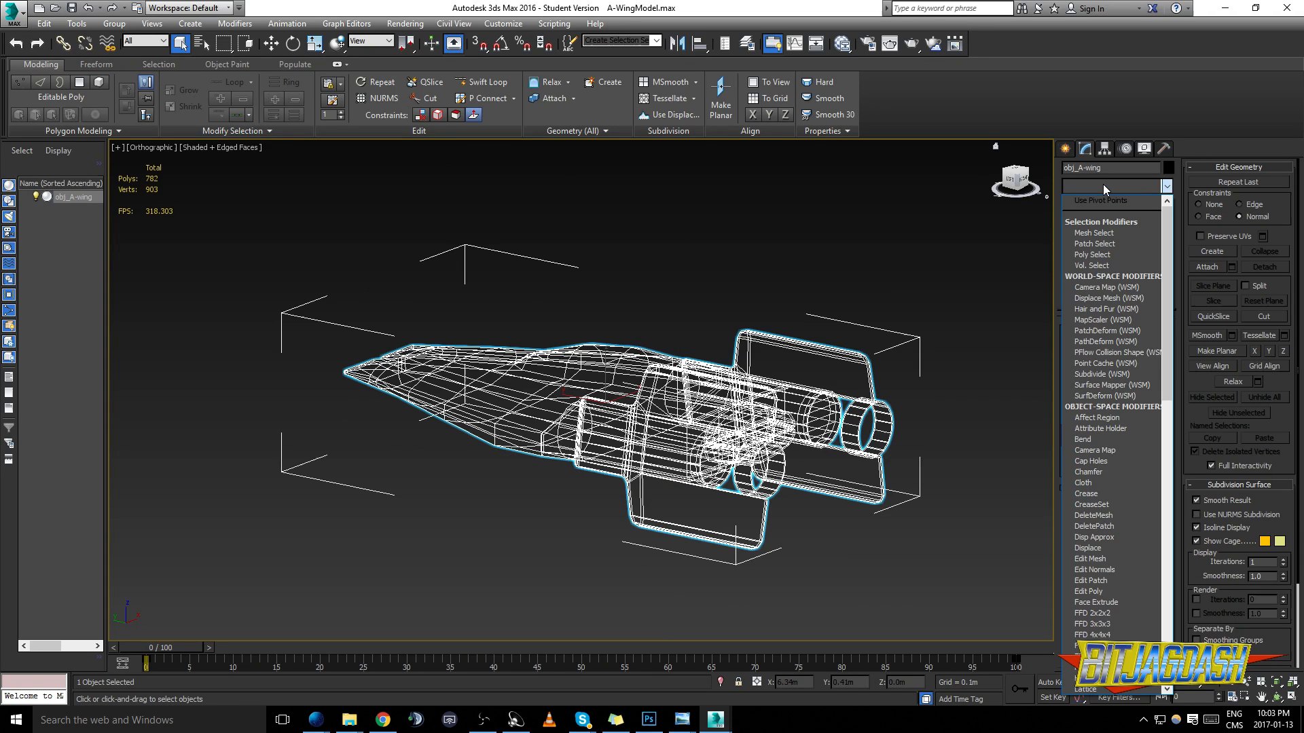
Try an Unwrap UVW modifier on the selected A-wing model
{"action": "key", "text": "u"}
{"action": "key", "text": "Return"}
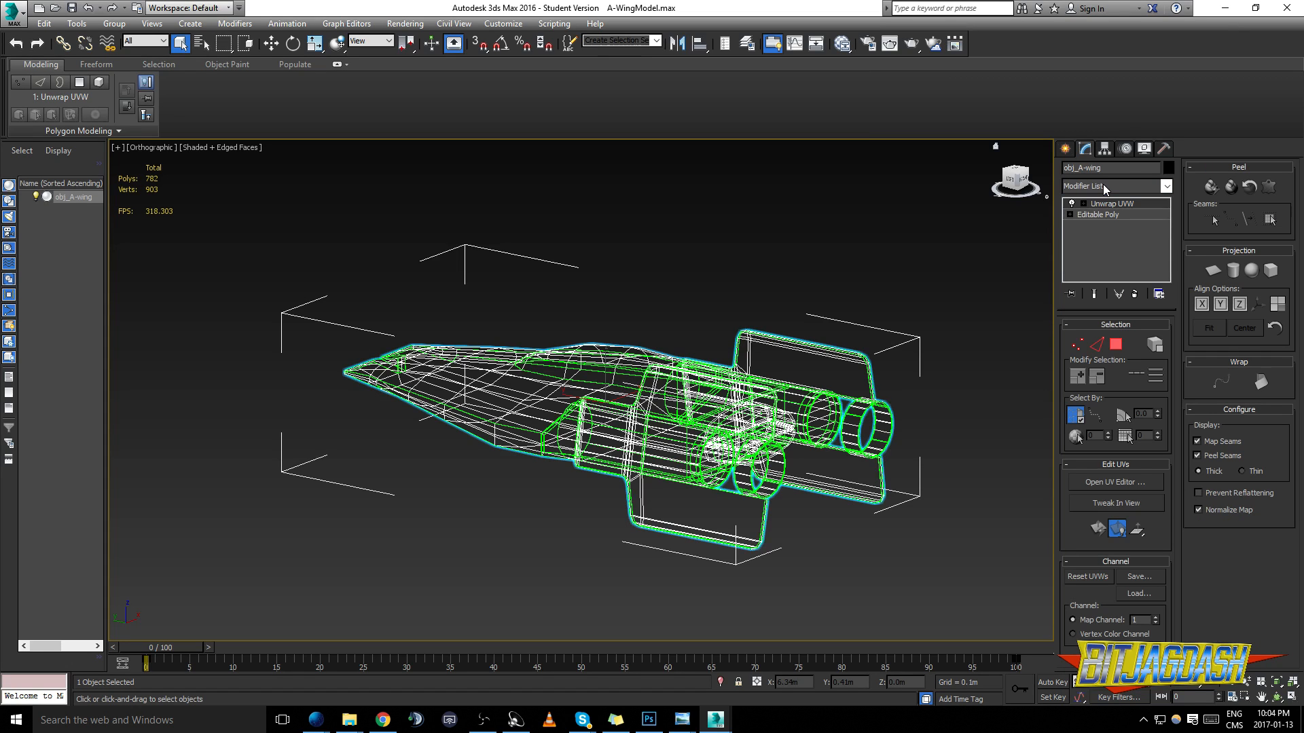
{"action": "middle_click_drag", "start_coordinate": [604, 412], "coordinate": [694, 446]}
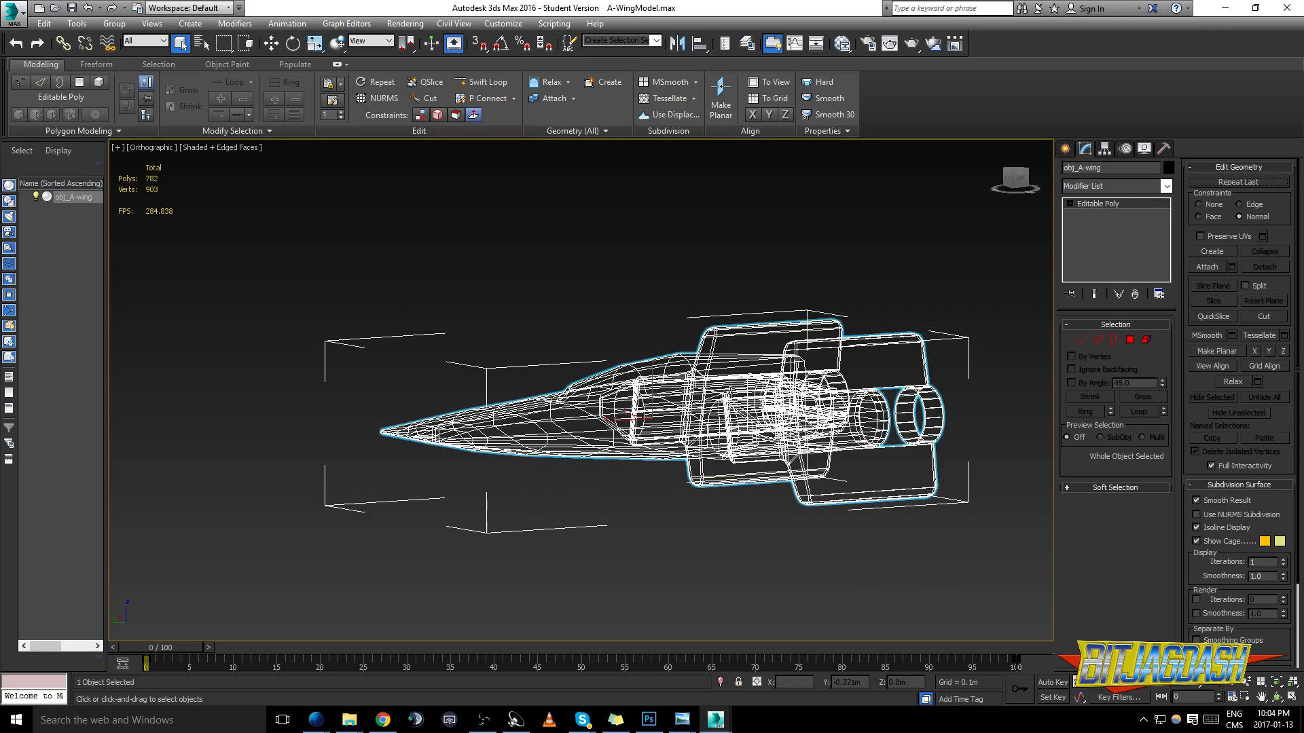
Apply the Unwrap UVW modifier on top of the A-wing's Editable Poly
{"action": "middle_click_drag", "start_coordinate": [706, 441], "coordinate": [742, 448], "text": "alt"}
{"action": "left_click", "coordinate": [1081, 186]}
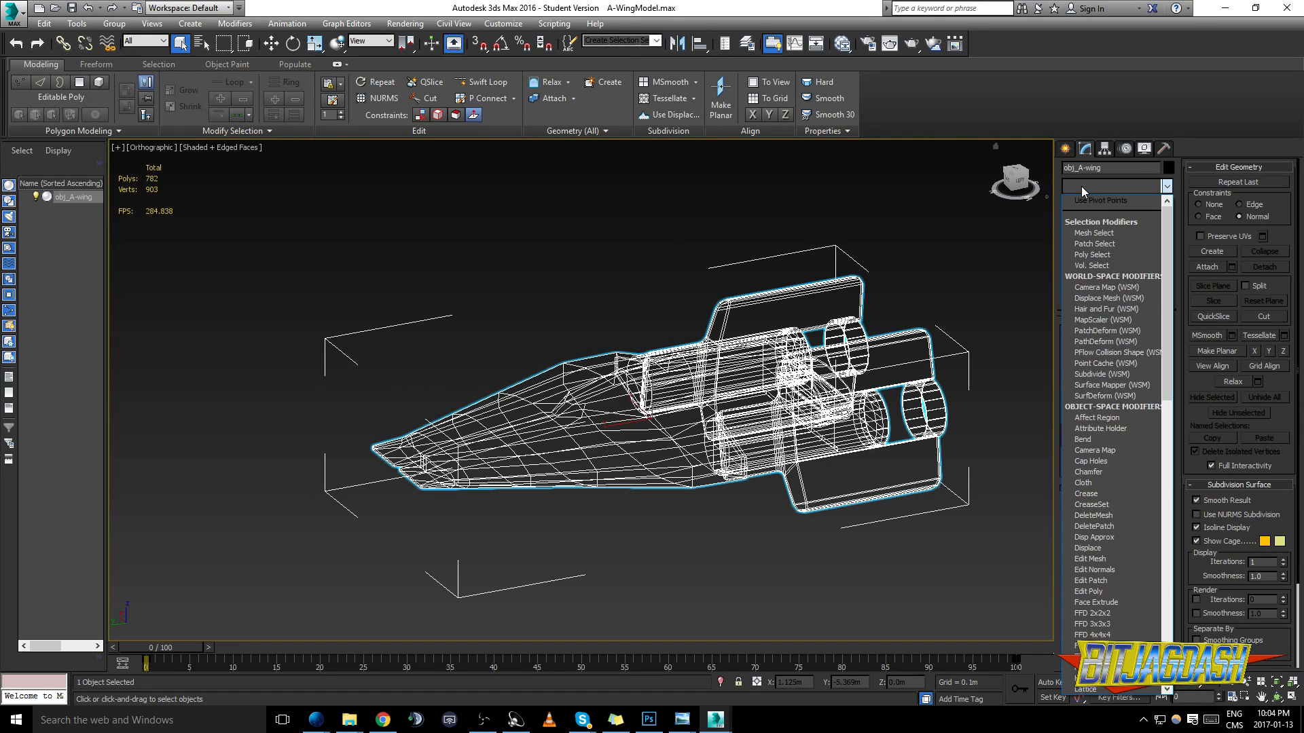
{"action": "key", "text": "u"}
{"action": "key", "text": "Return"}
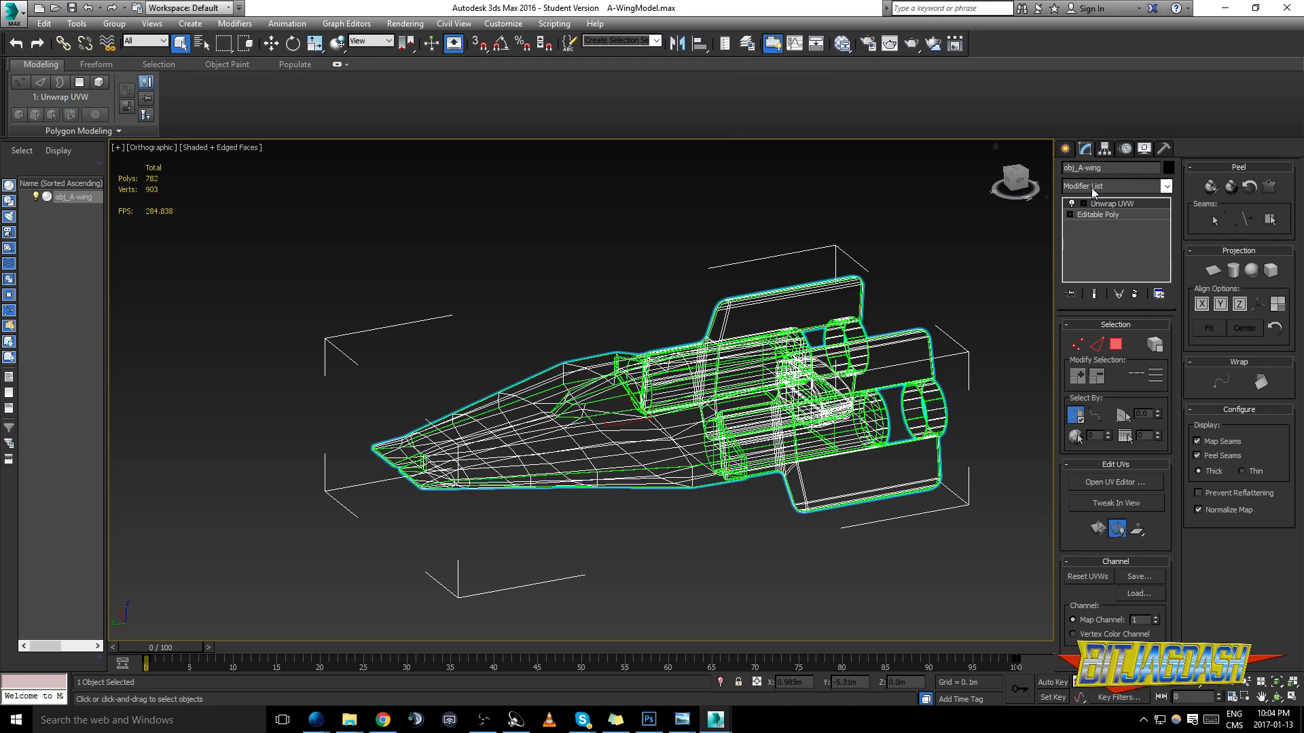
{"action": "left_click", "coordinate": [1090, 187]}
{"action": "left_click", "coordinate": [1091, 188]}
{"action": "middle_click_drag", "start_coordinate": [774, 392], "coordinate": [806, 385]}
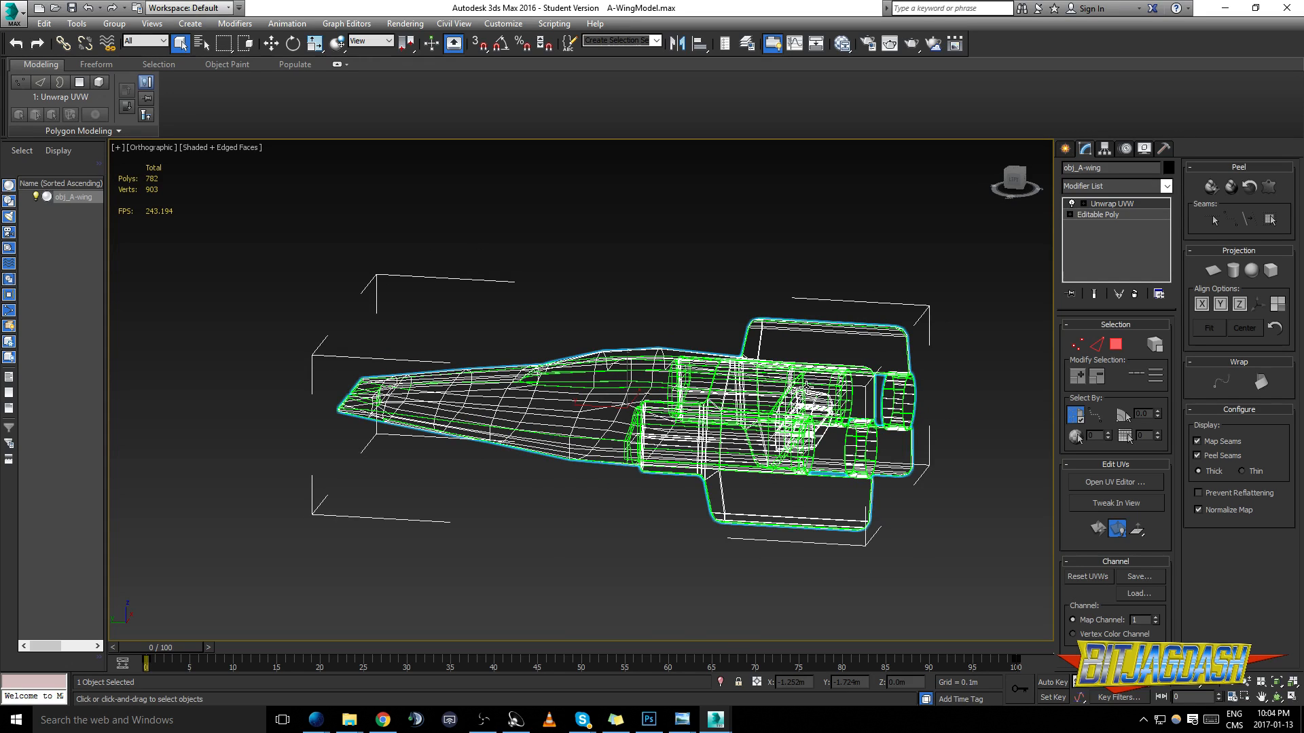
{"action": "key", "text": "m"}
{"action": "left_click_drag", "start_coordinate": [816, 186], "coordinate": [1016, 182]}
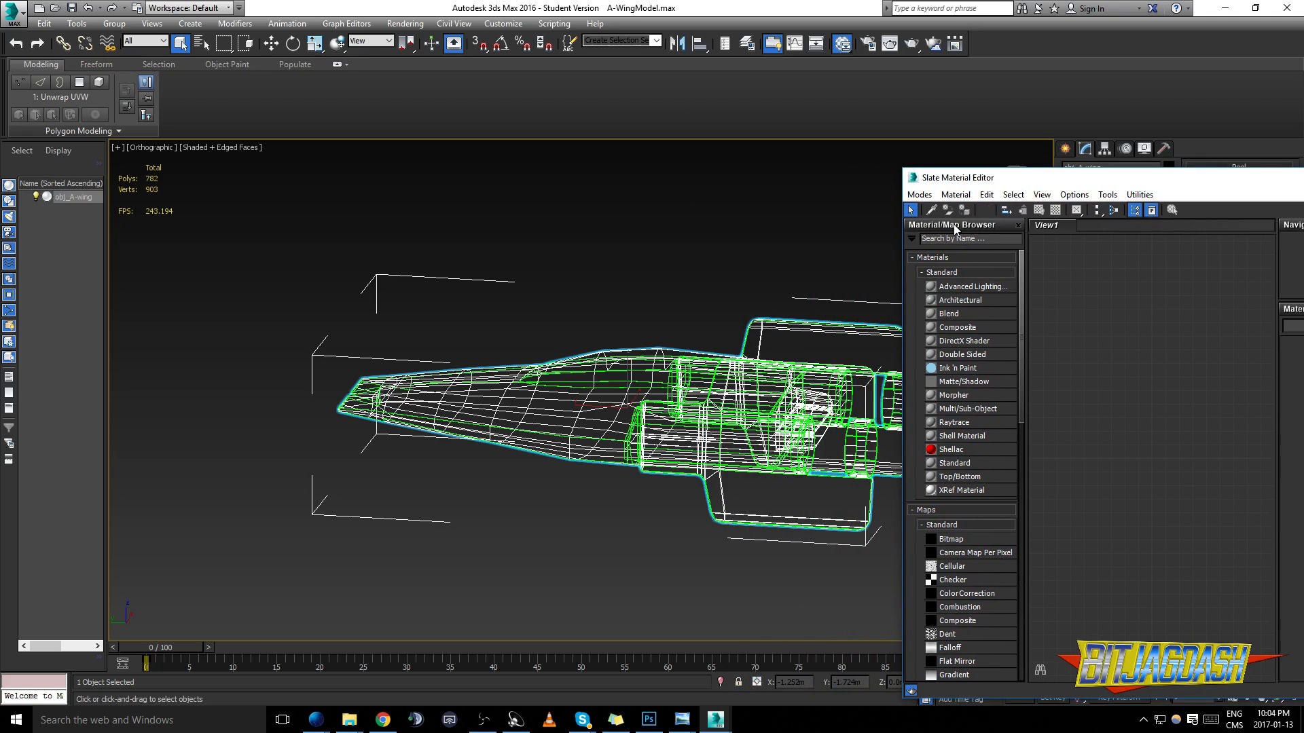
{"action": "key", "text": "alt+Tab"}
{"action": "key", "text": "Tab"}
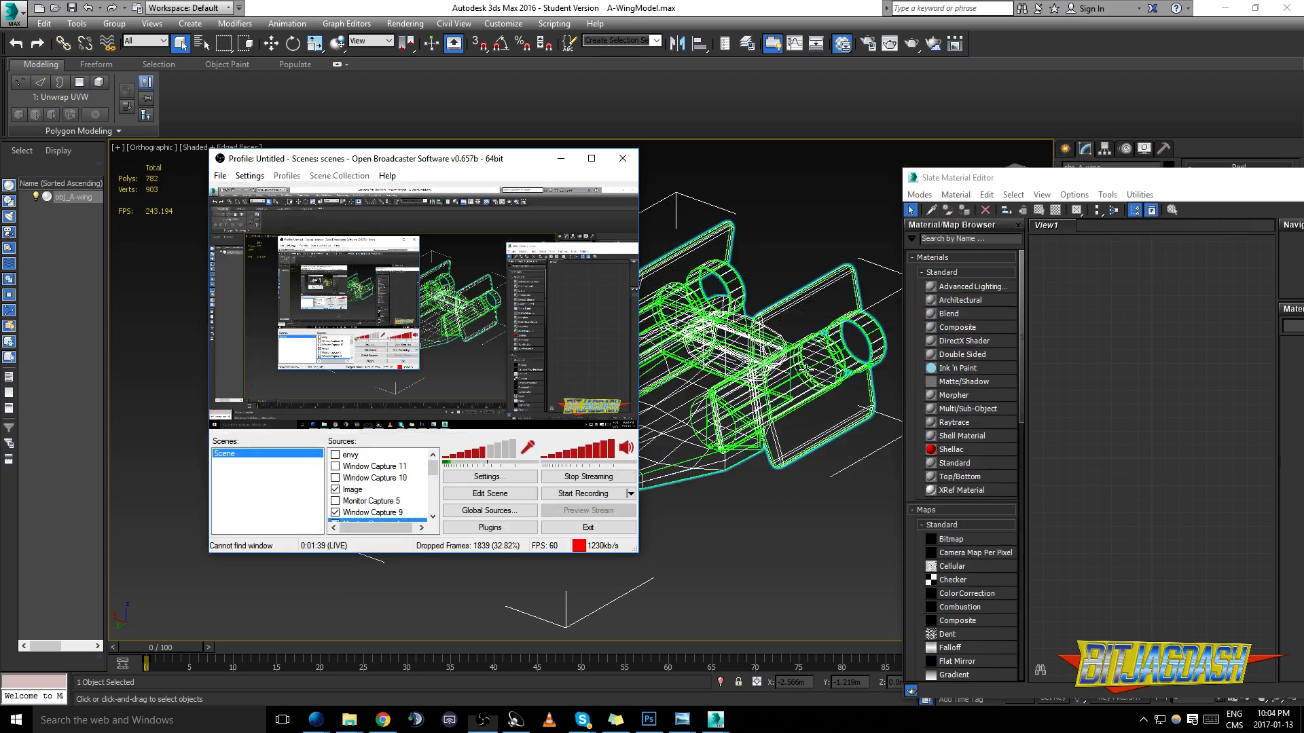
{"action": "key", "text": "alt+Tab"}
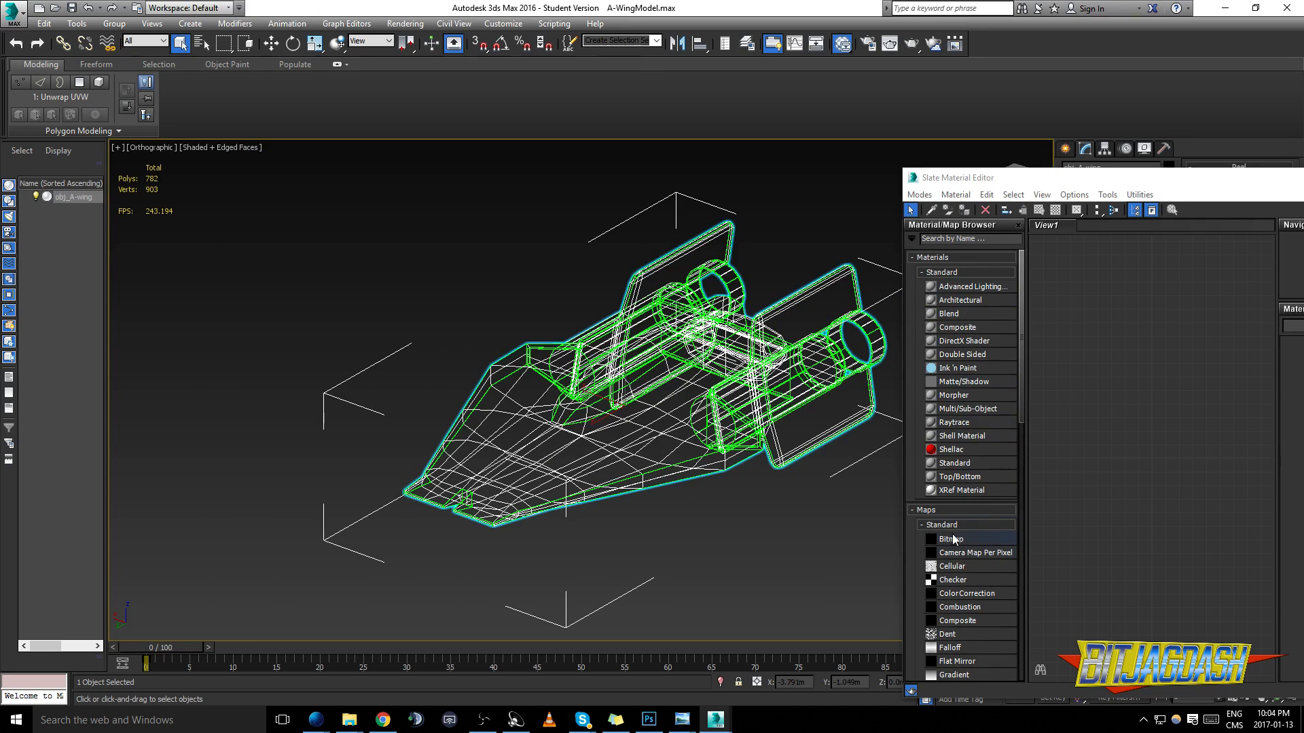
{"action": "left_click", "coordinate": [967, 464]}
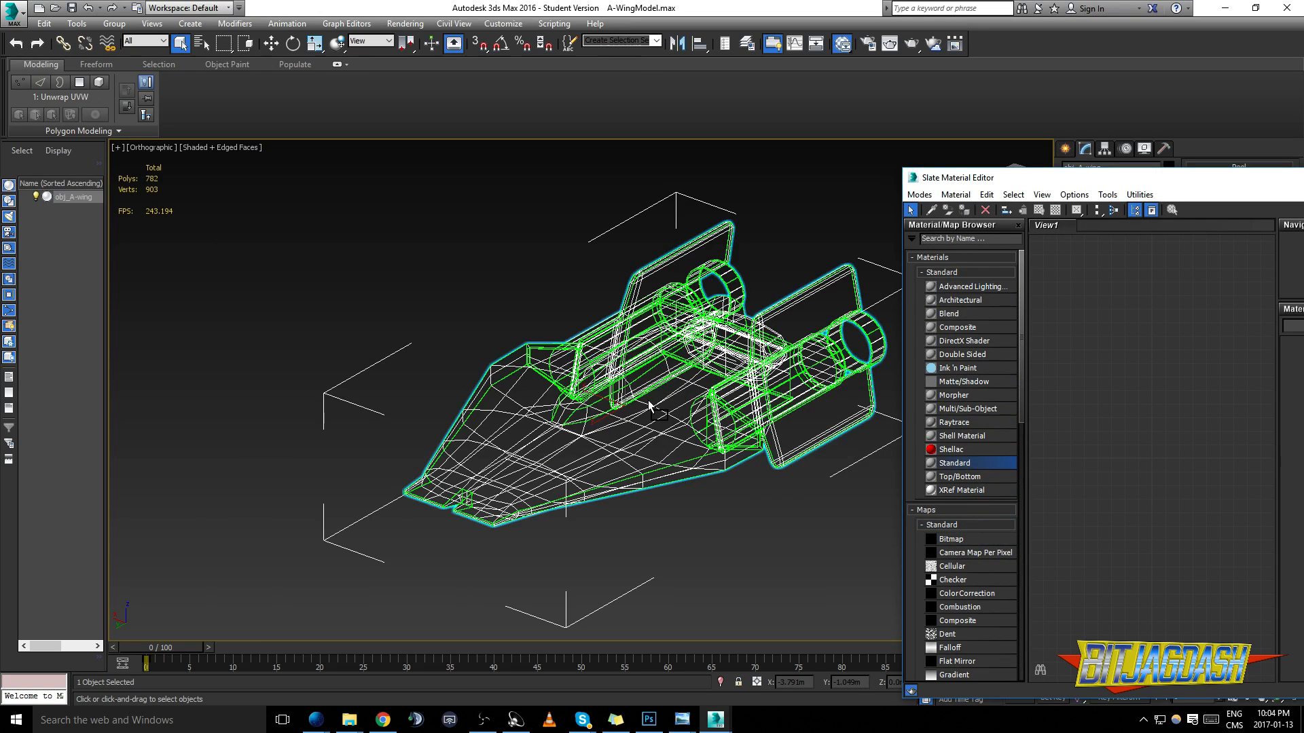
Display the A-wing shaded instead of as wireframe, deselect it, and minimize the Slate Material Editor
{"action": "key", "text": "F3"}
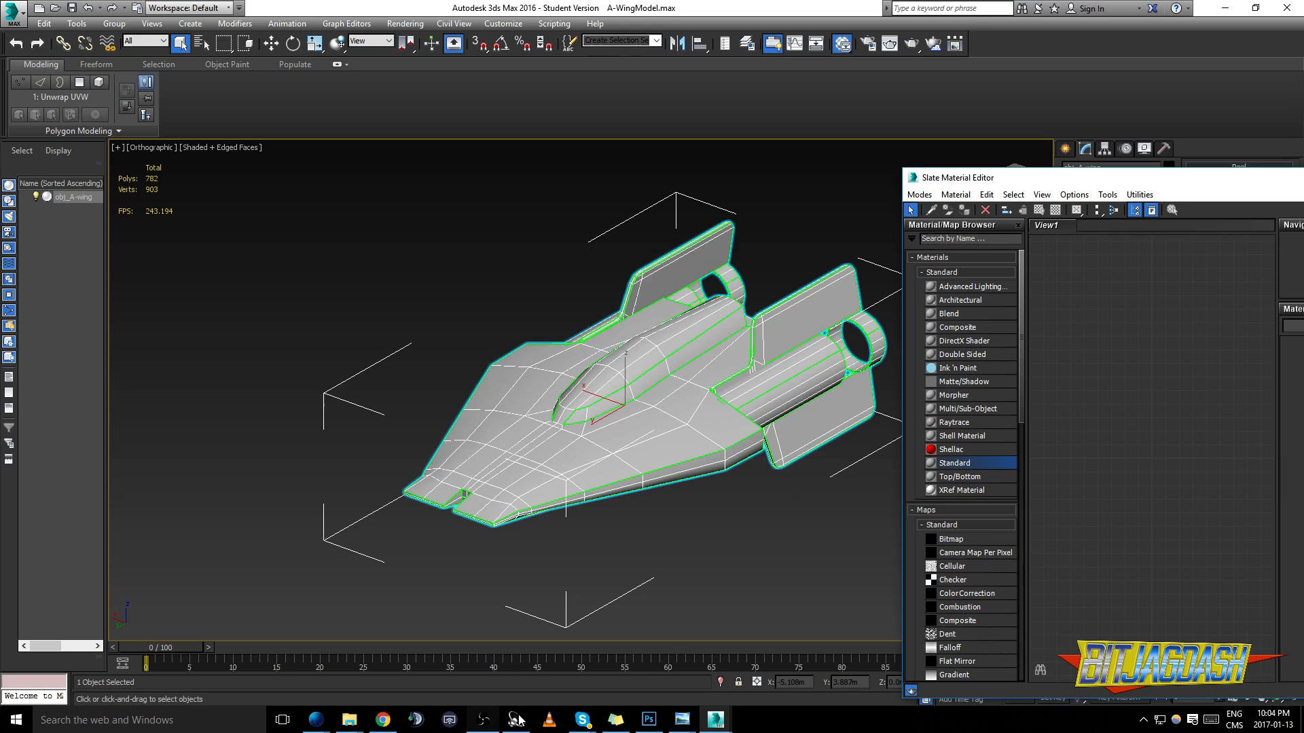
{"action": "left_click", "coordinate": [483, 720]}
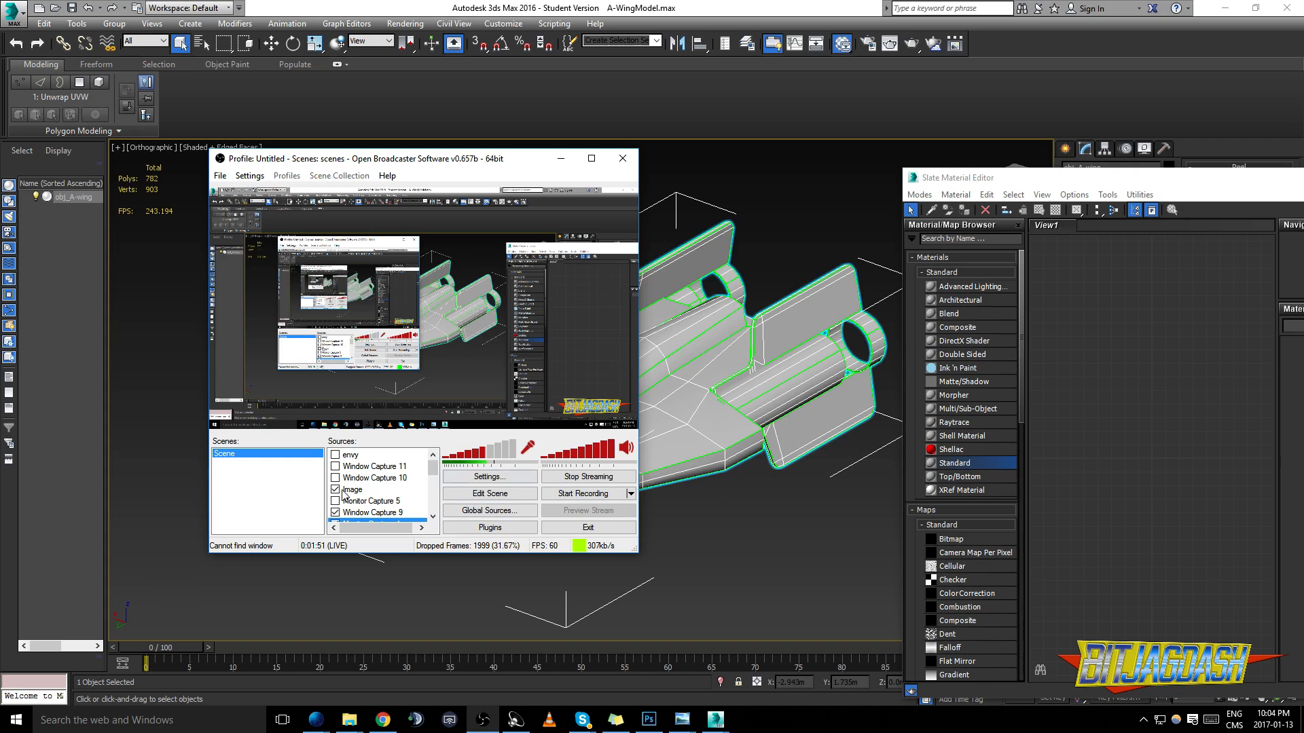
{"action": "left_click", "coordinate": [775, 524]}
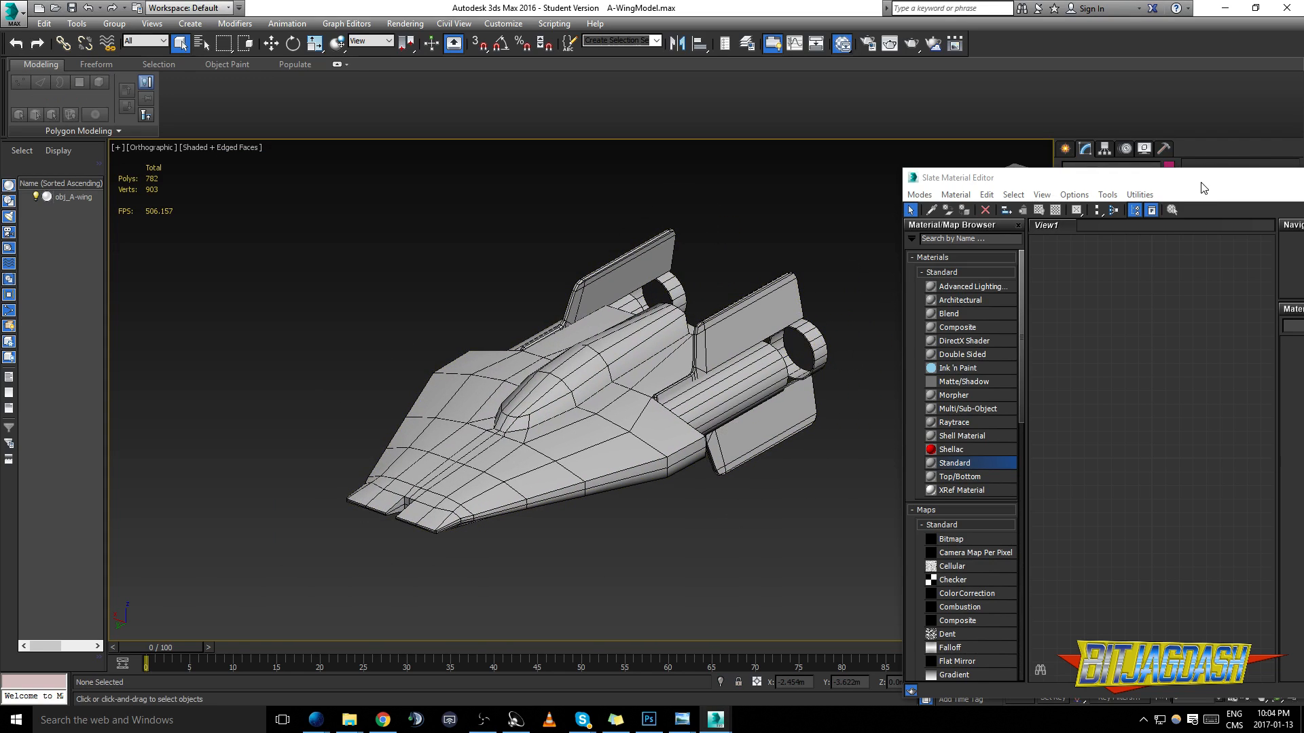
{"action": "left_click_drag", "start_coordinate": [951, 177], "coordinate": [683, 174]}
{"action": "left_click", "coordinate": [926, 168]}
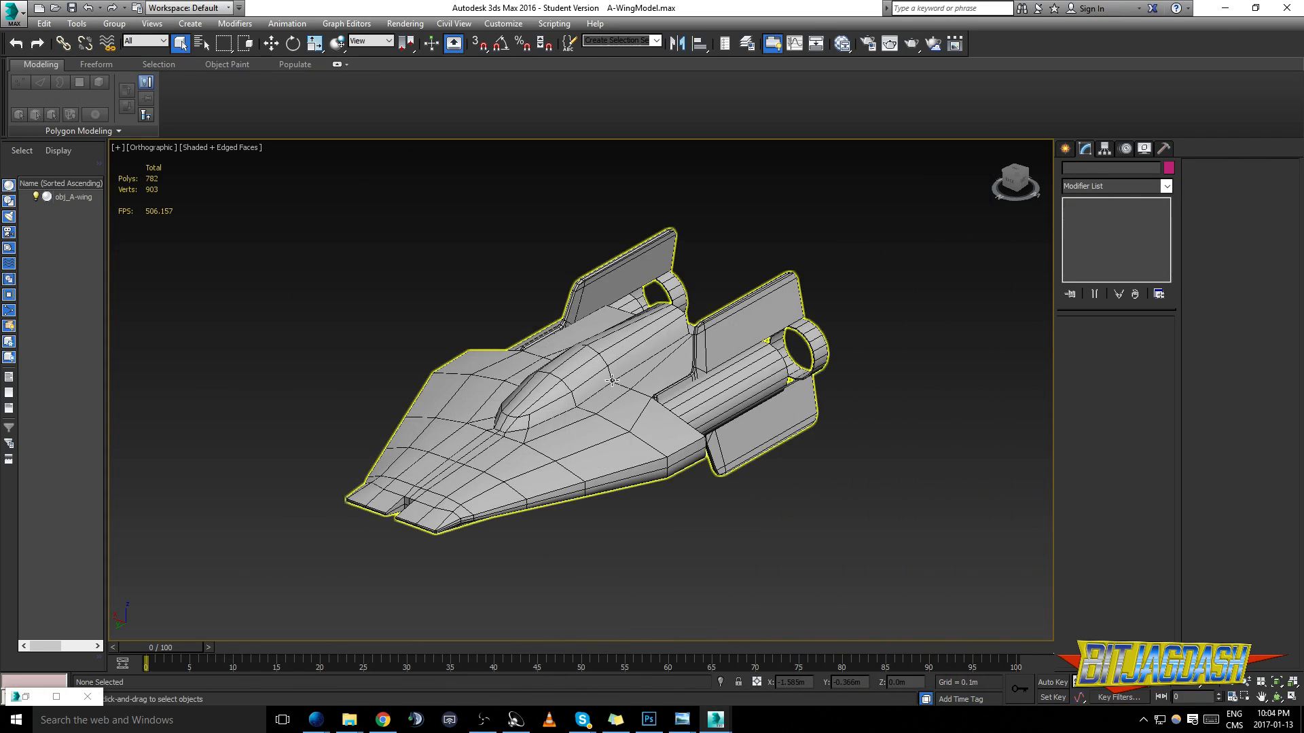
Reselect the A-wing, activate the Unwrap UVW polygon level, and open the UV editor to show its UV layout
{"action": "left_click", "coordinate": [747, 380]}
{"action": "left_click", "coordinate": [1116, 344]}
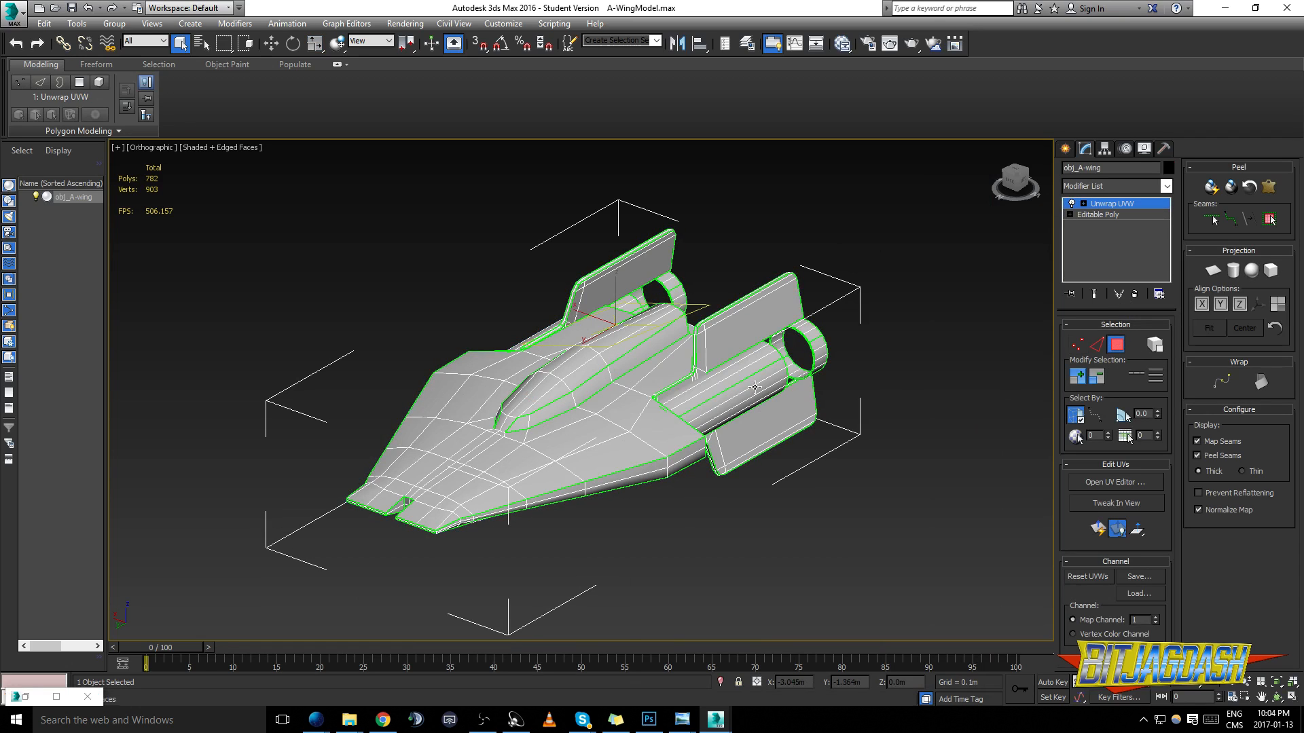
{"action": "key", "text": "l"}
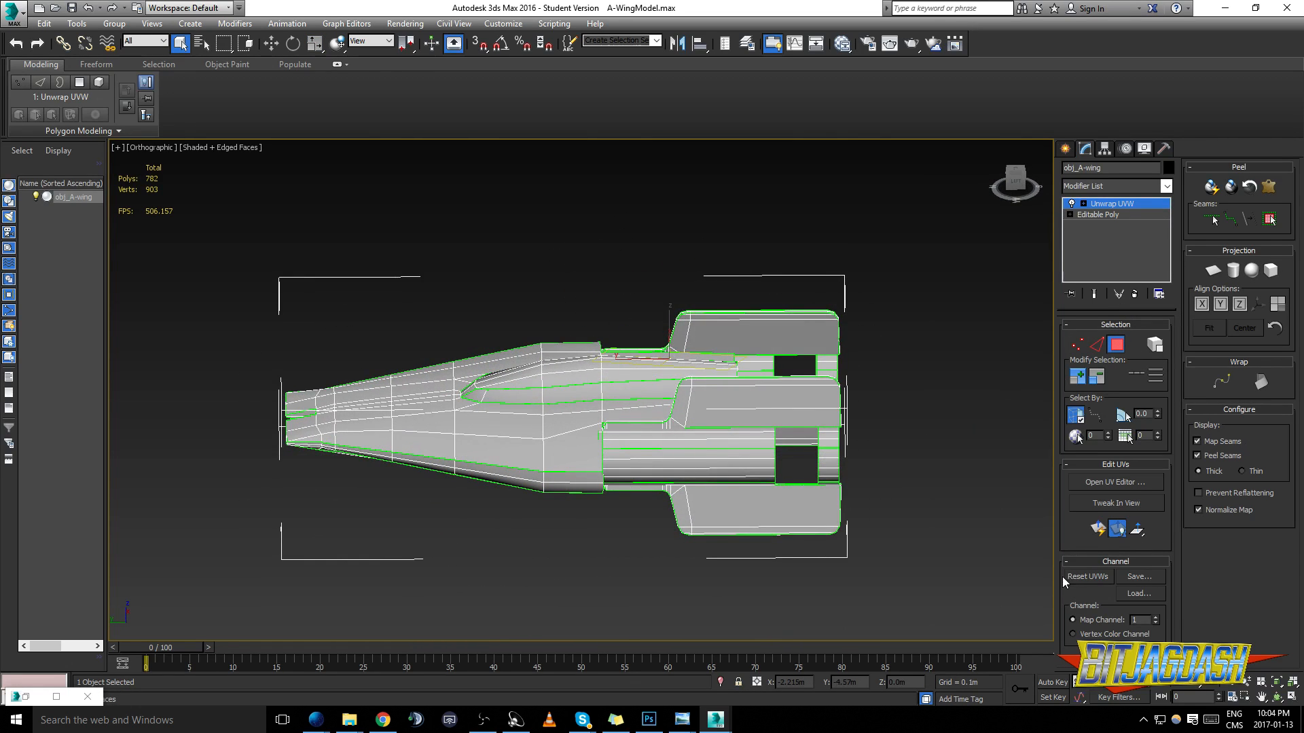
{"action": "left_click", "coordinate": [1136, 483]}
{"action": "middle_click_drag", "start_coordinate": [269, 296], "coordinate": [219, 295]}
{"action": "scroll", "coordinate": [314, 277], "scroll_direction": "down", "scroll_amount": 3}
{"action": "scroll", "coordinate": [313, 275], "scroll_direction": "down", "scroll_amount": 5}
{"action": "scroll", "coordinate": [257, 304], "scroll_direction": "up", "scroll_amount": 8}
{"action": "scroll", "coordinate": [256, 304], "scroll_direction": "down", "scroll_amount": 2}
{"action": "scroll", "coordinate": [219, 295], "scroll_direction": "down", "scroll_amount": 3}
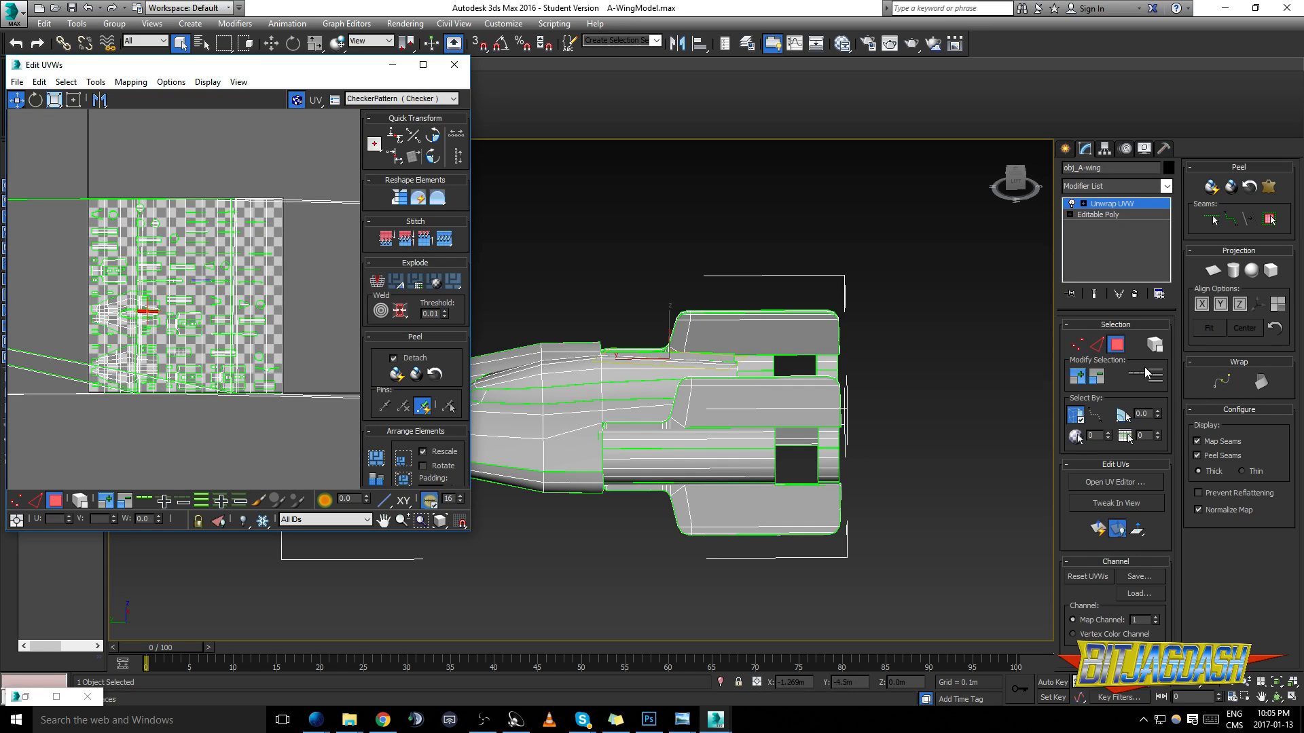
Select the A-wing's main hull as a whole element with Ignore Backfacing turned off
{"action": "middle_click_drag", "start_coordinate": [629, 379], "coordinate": [812, 370]}
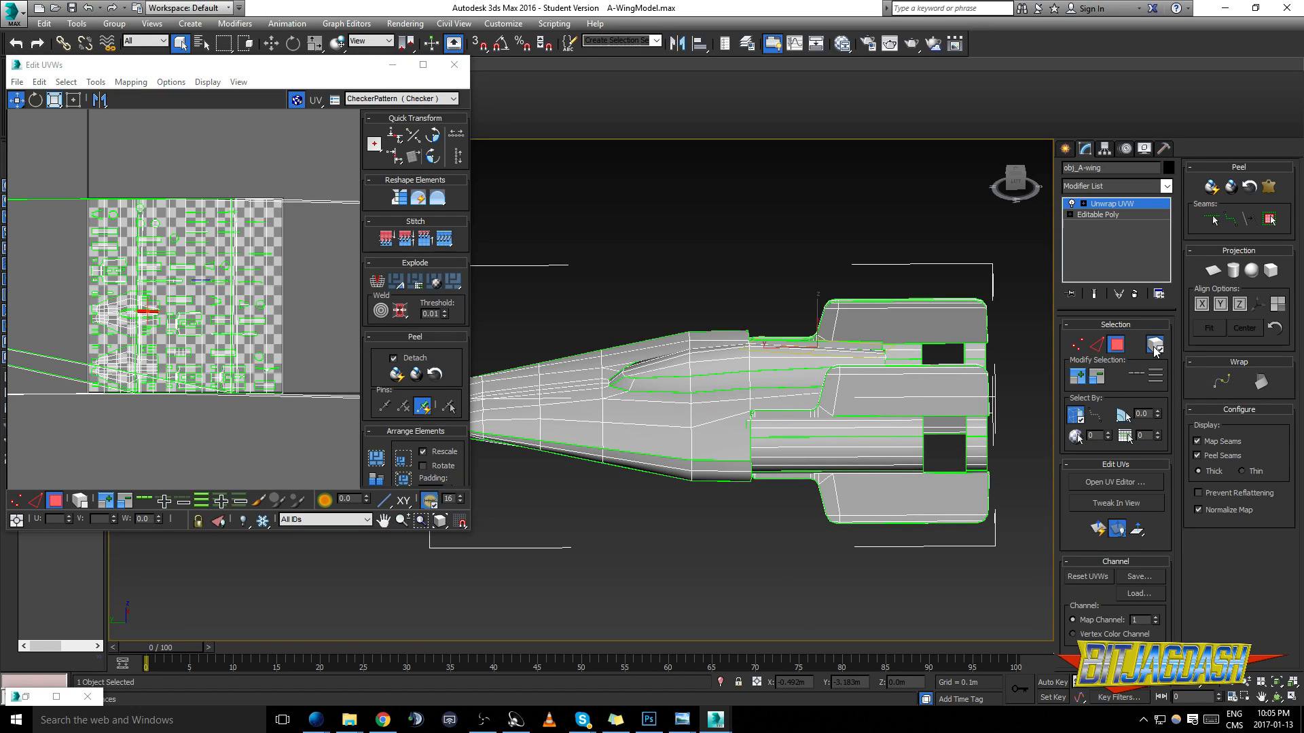
{"action": "left_click", "coordinate": [1078, 420]}
{"action": "left_click", "coordinate": [784, 411]}
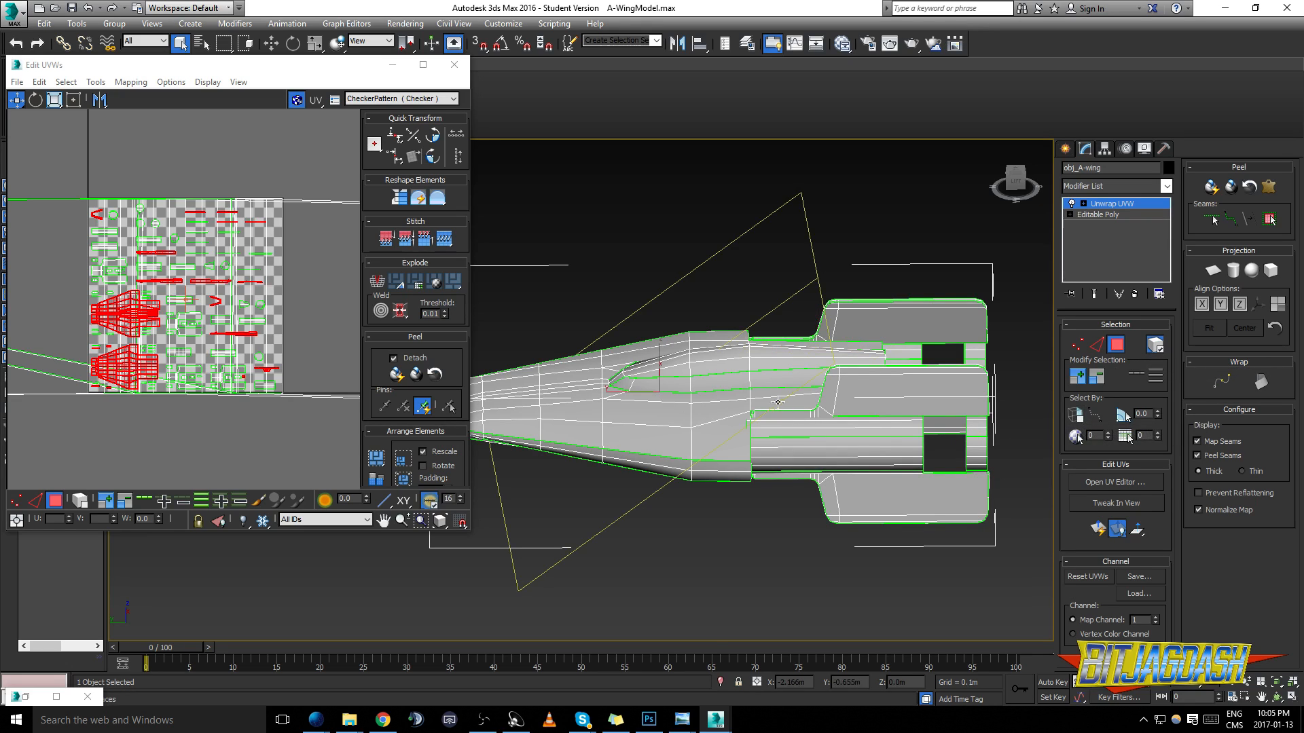
{"action": "middle_click_drag", "start_coordinate": [625, 422], "coordinate": [366, 341], "text": "alt"}
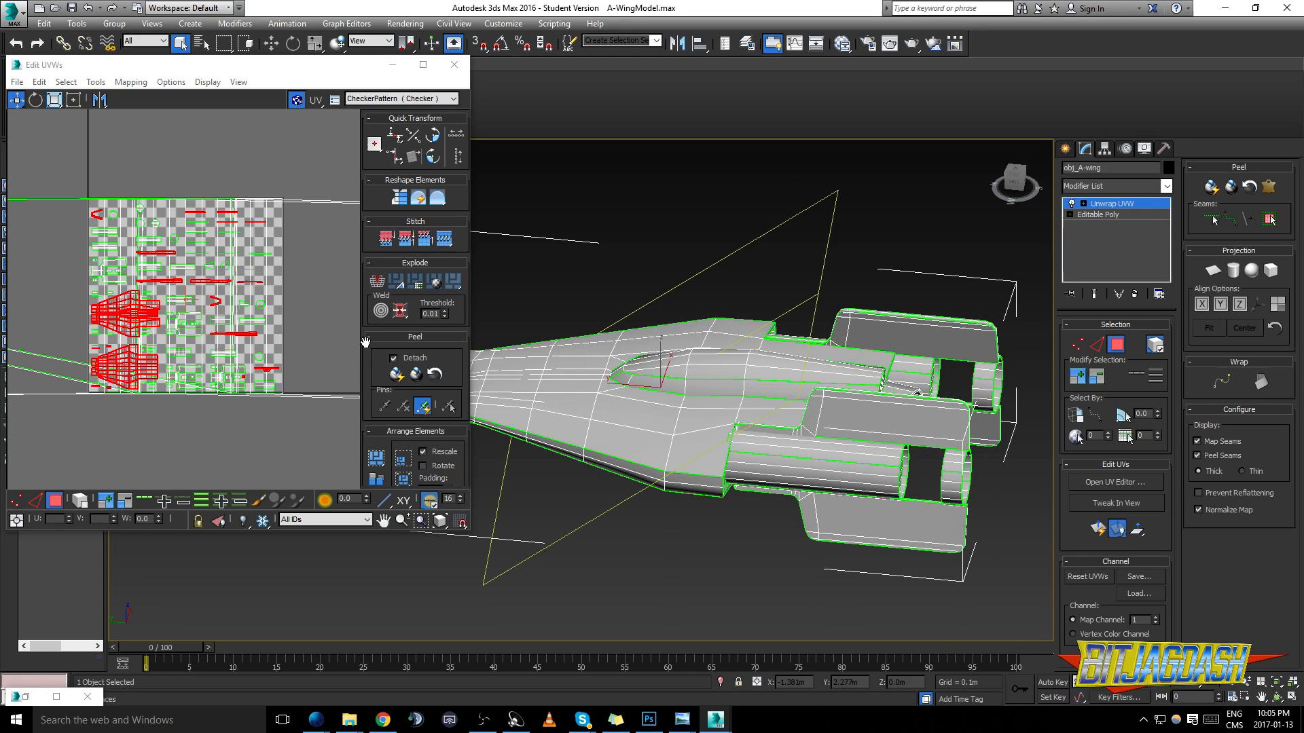
{"action": "middle_click_drag", "start_coordinate": [190, 306], "coordinate": [233, 304]}
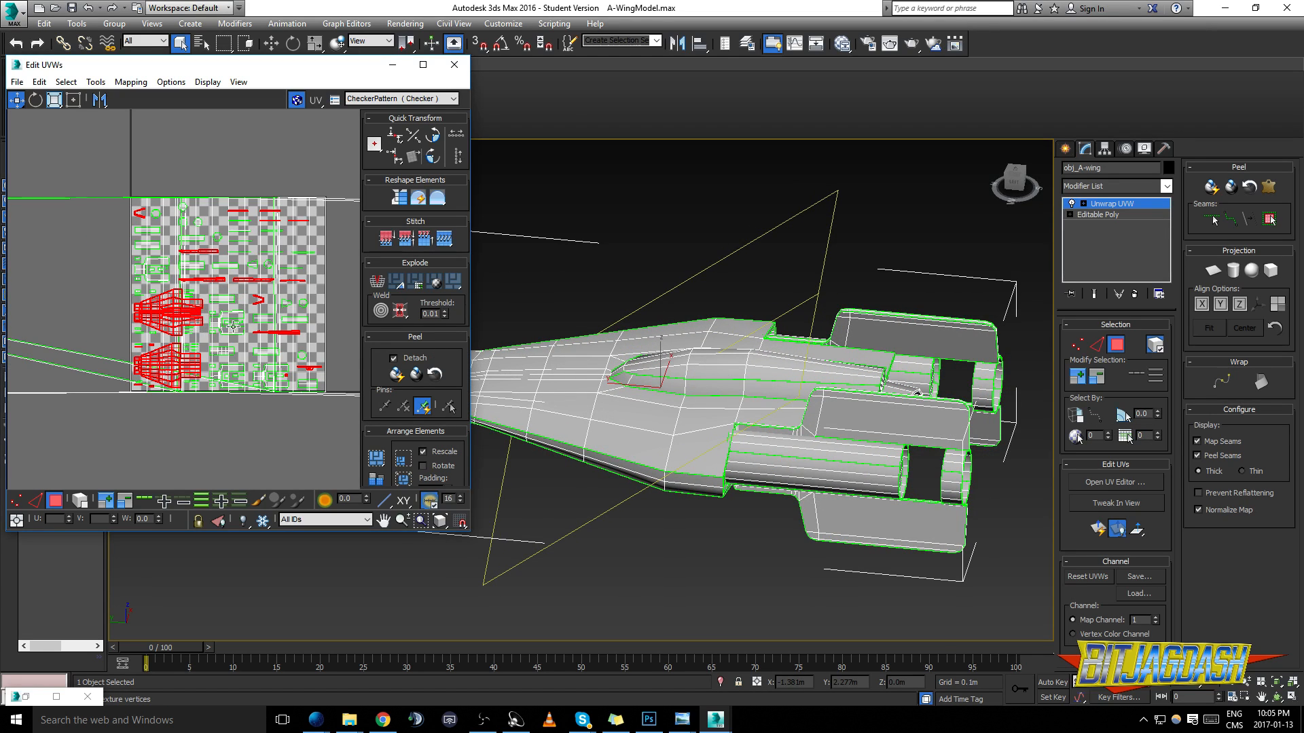
{"action": "middle_click_drag", "start_coordinate": [787, 337], "coordinate": [749, 353], "text": "alt"}
{"action": "scroll", "coordinate": [750, 353], "scroll_direction": "up", "scroll_amount": 6}
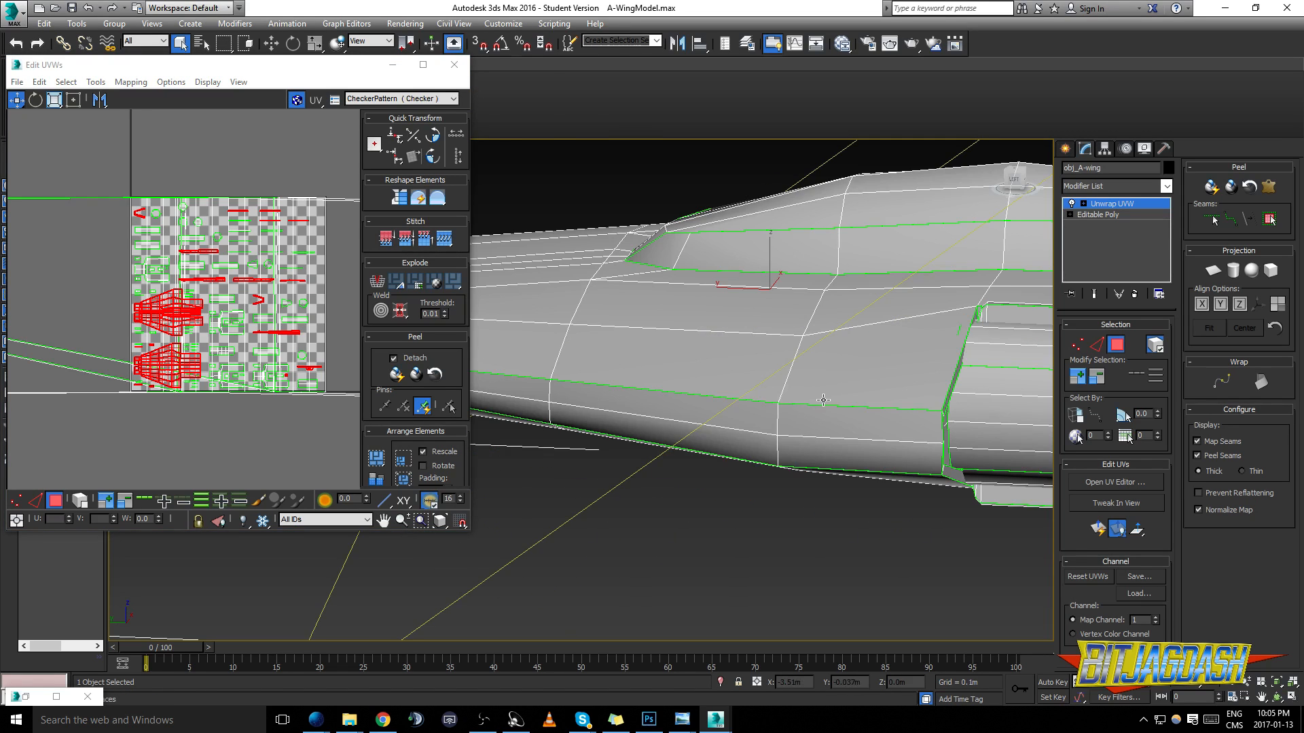
Turn off element selection and select the full edge loop running along the side of the A-wing's main hull at edge level
{"action": "mouse_move", "coordinate": [736, 379]}
{"action": "middle_mouse_down"}
{"action": "mouse_move", "coordinate": [825, 363]}
{"action": "mouse_move", "coordinate": [750, 372]}
{"action": "middle_mouse_up"}
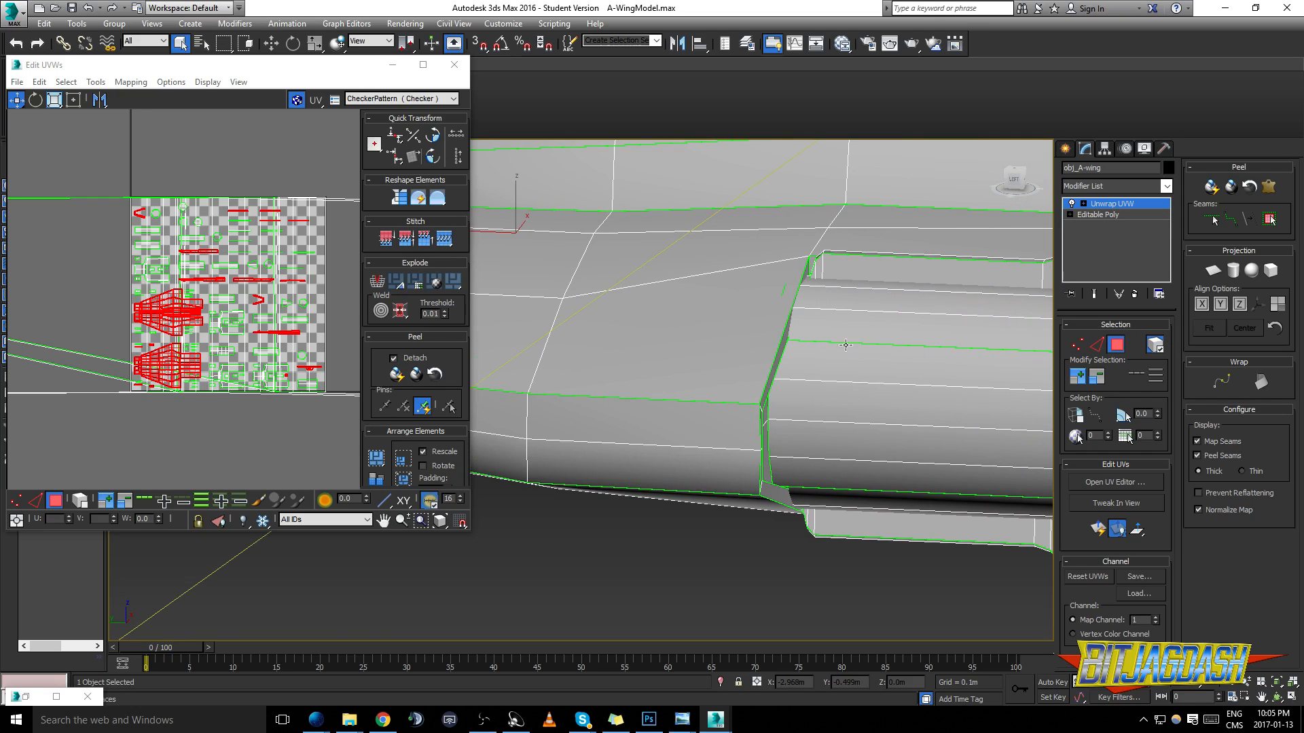
{"action": "scroll", "coordinate": [840, 345], "scroll_direction": "down", "scroll_amount": 4}
{"action": "middle_click_drag", "start_coordinate": [844, 346], "coordinate": [788, 348]}
{"action": "scroll", "coordinate": [787, 347], "scroll_direction": "up", "scroll_amount": 2}
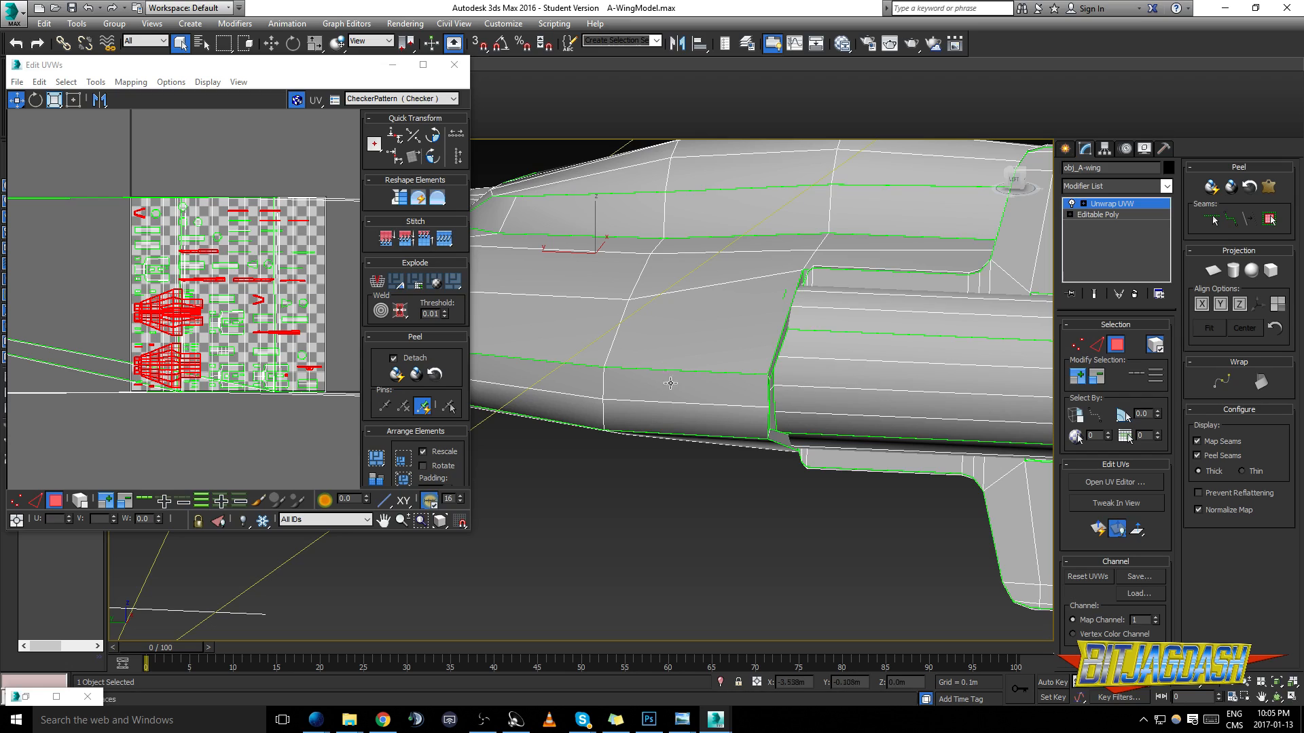
{"action": "left_click", "coordinate": [1097, 344]}
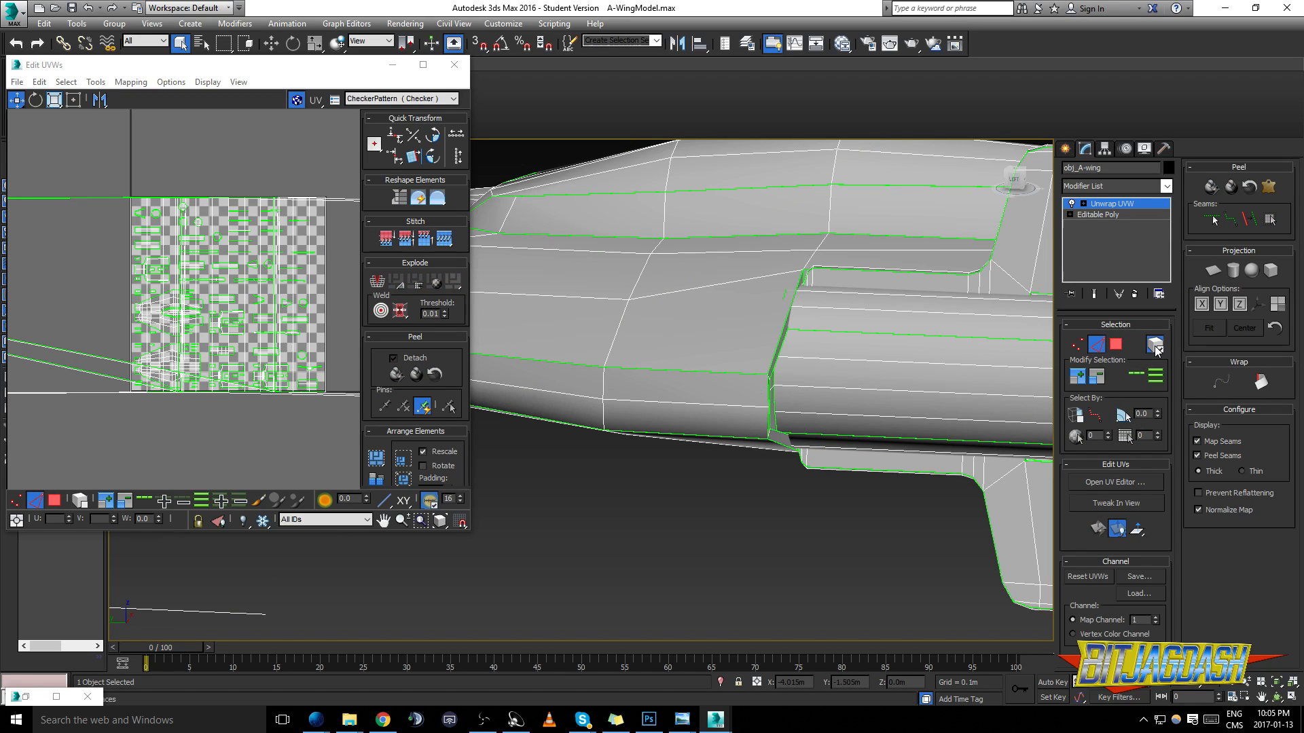
{"action": "left_click", "coordinate": [719, 406]}
{"action": "left_click", "coordinate": [1137, 380]}
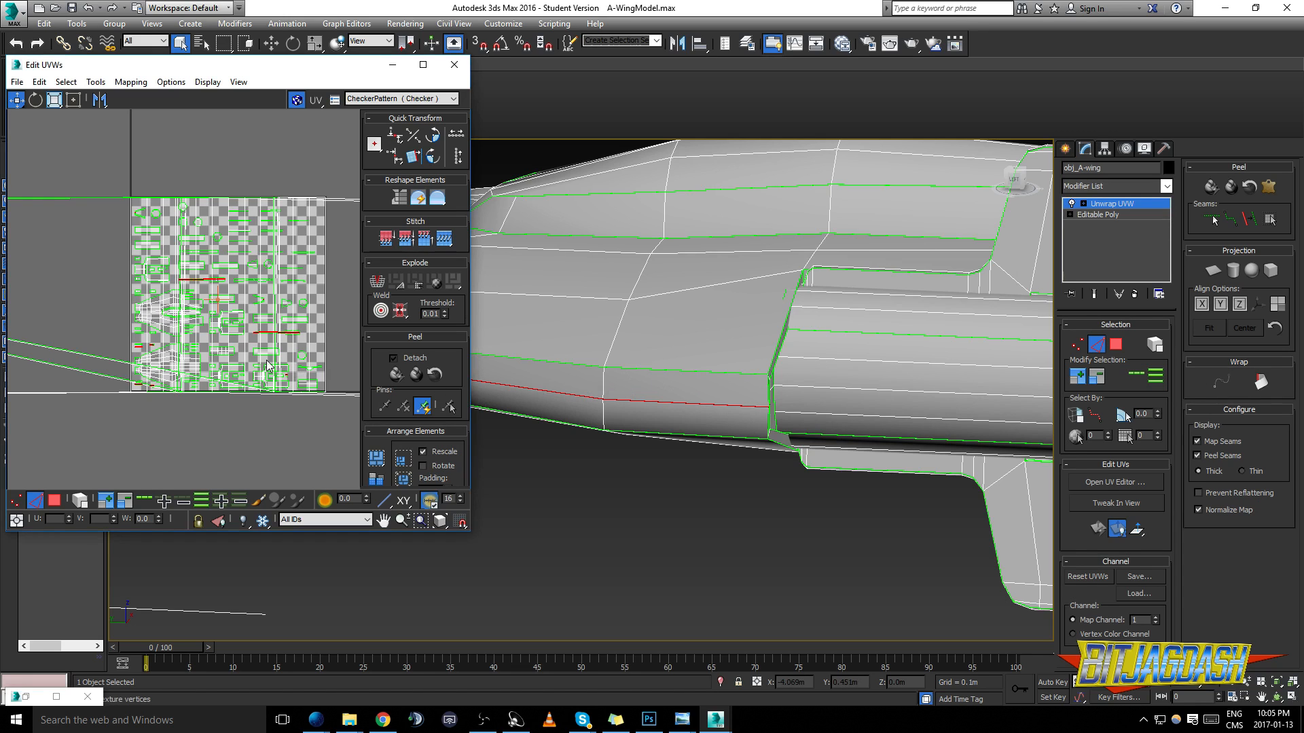
Examine the selected edge loop where it meets the engine recess and compare it with the hull's pieces in the UV layout
{"action": "middle_click_drag", "start_coordinate": [570, 376], "coordinate": [883, 319], "text": "alt"}
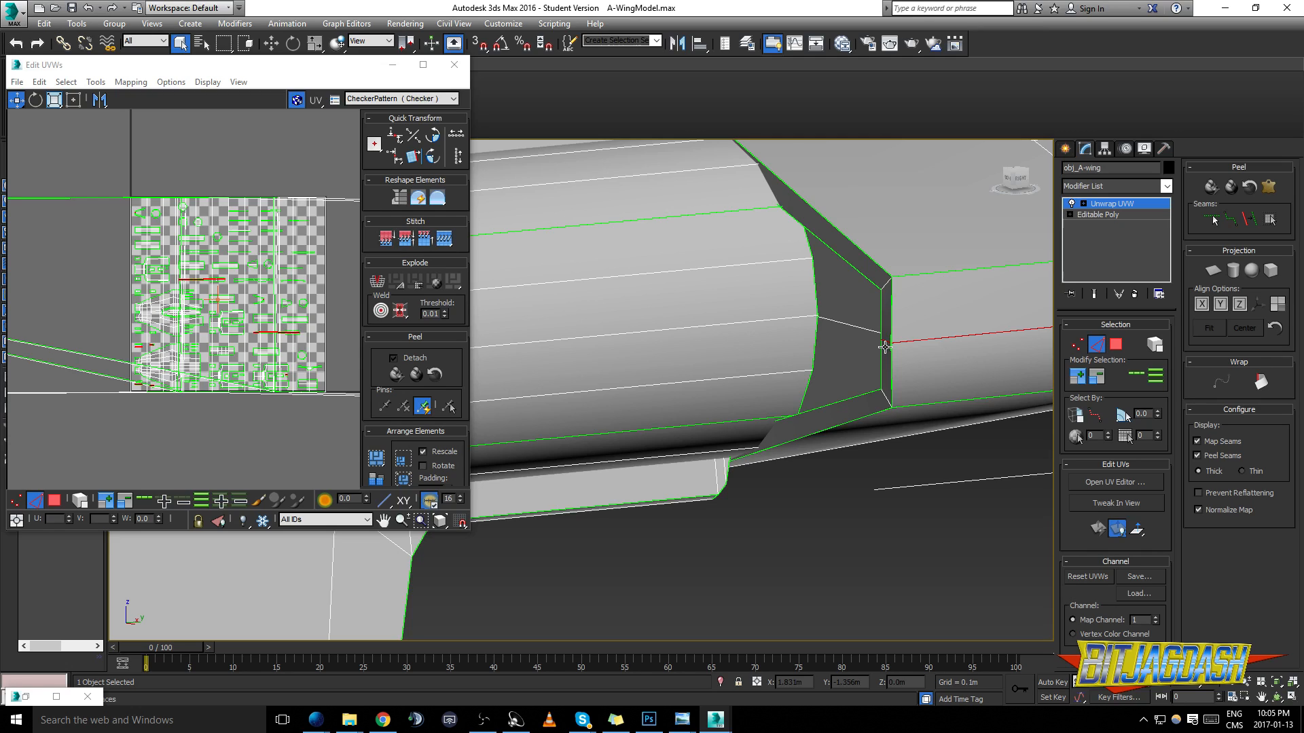
{"action": "middle_click_drag", "start_coordinate": [884, 347], "coordinate": [736, 359]}
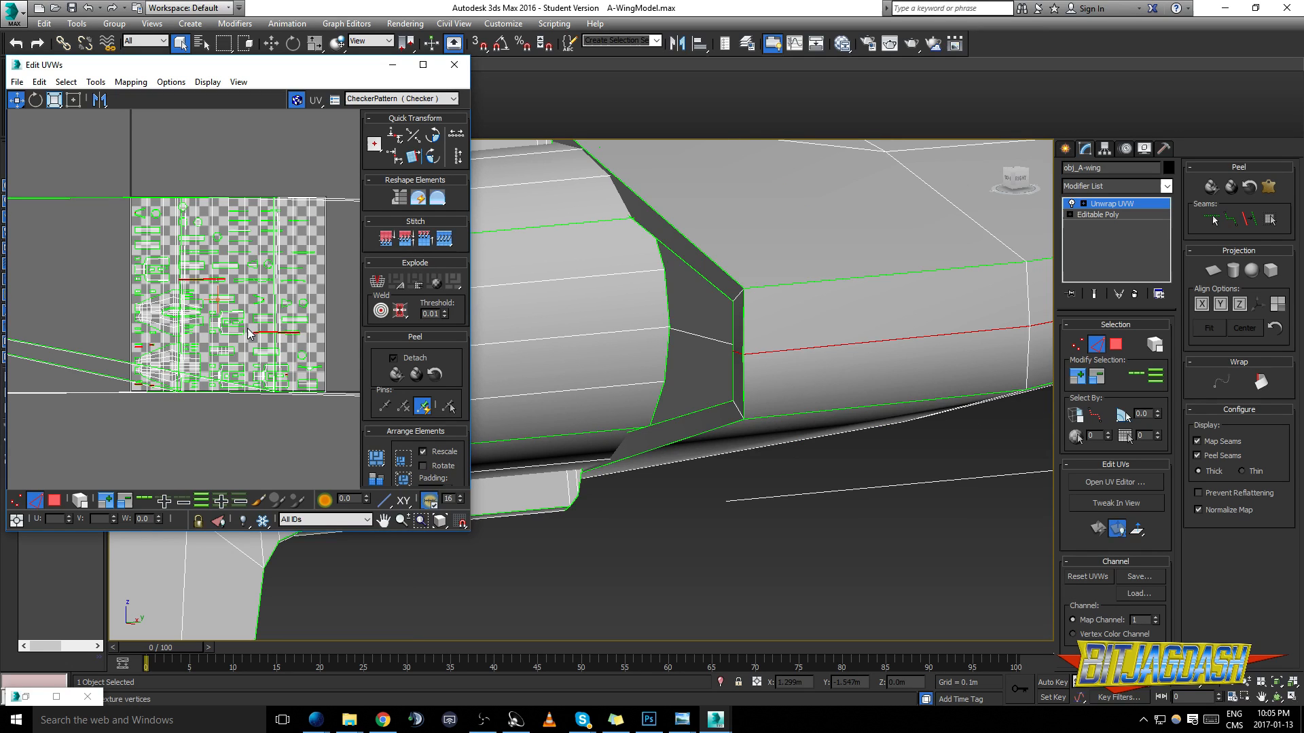
{"action": "scroll", "coordinate": [249, 332], "scroll_direction": "up", "scroll_amount": 10}
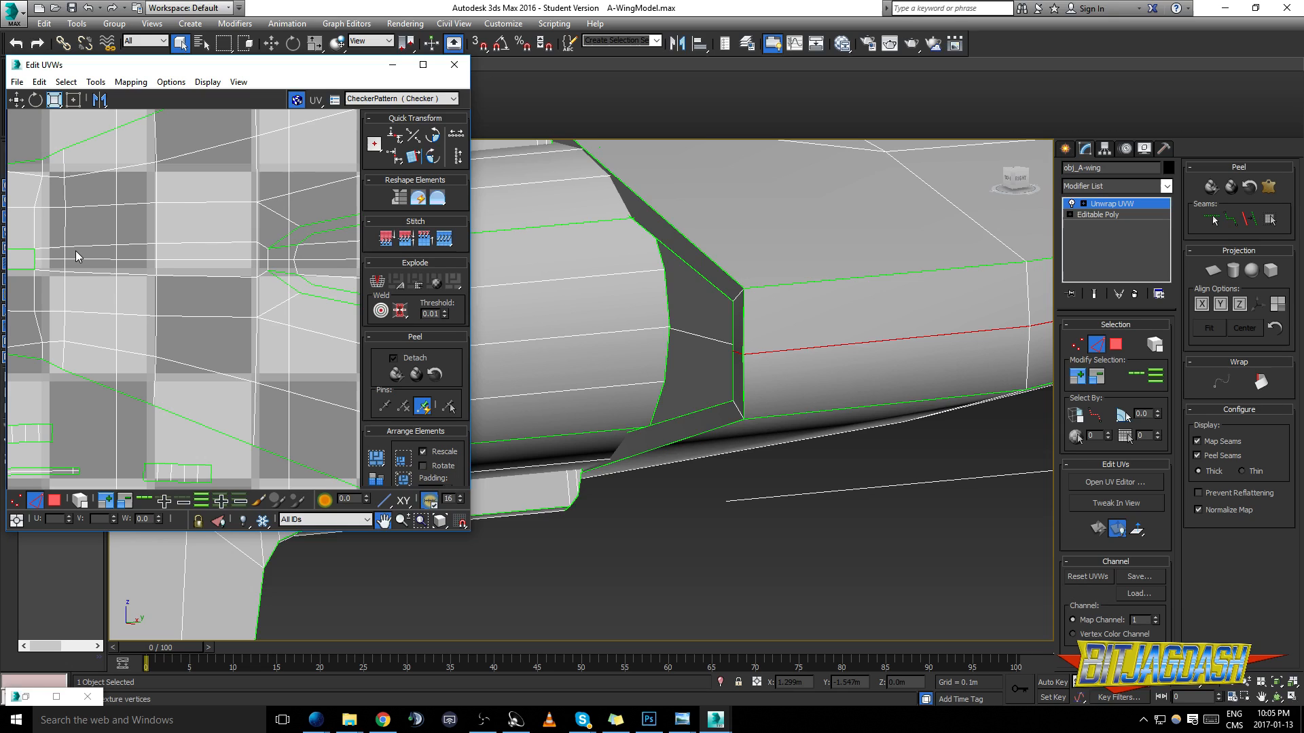
{"action": "scroll", "coordinate": [75, 250], "scroll_direction": "down", "scroll_amount": 2}
{"action": "scroll", "coordinate": [191, 198], "scroll_direction": "down", "scroll_amount": 3}
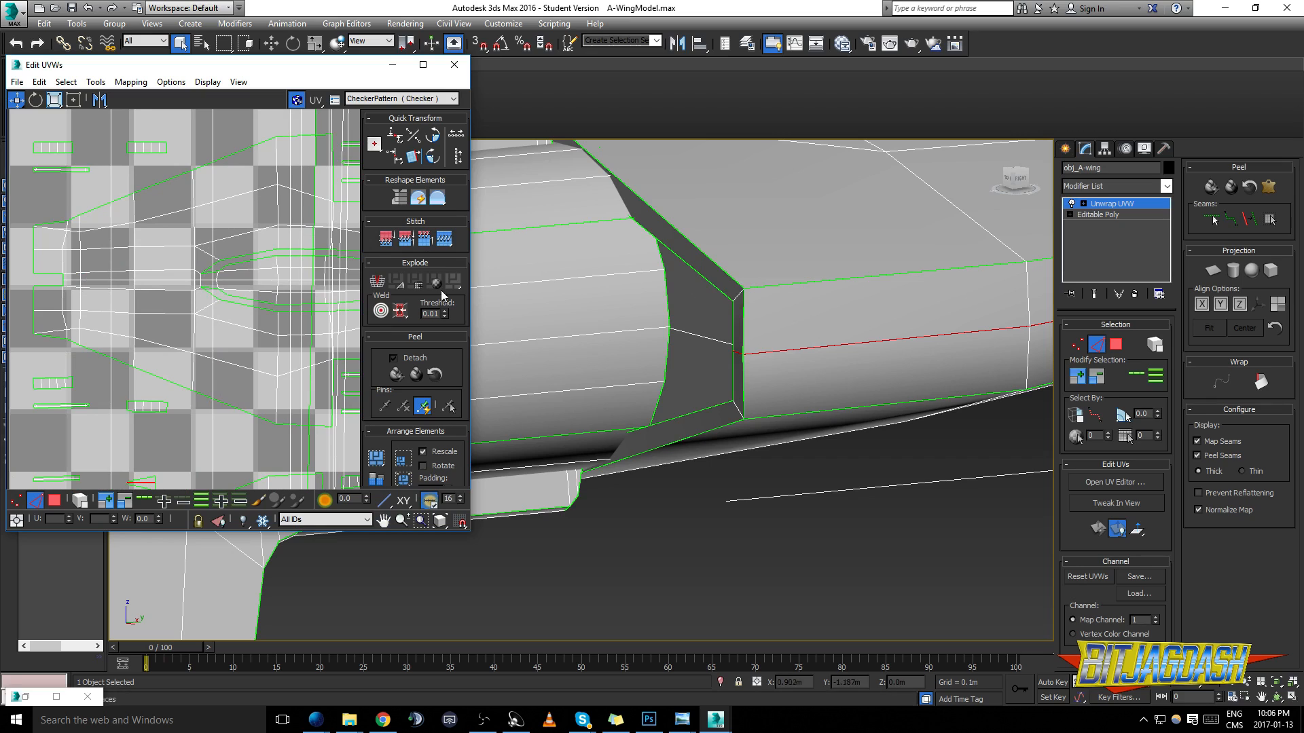
{"action": "scroll", "coordinate": [204, 272], "scroll_direction": "down", "scroll_amount": 2}
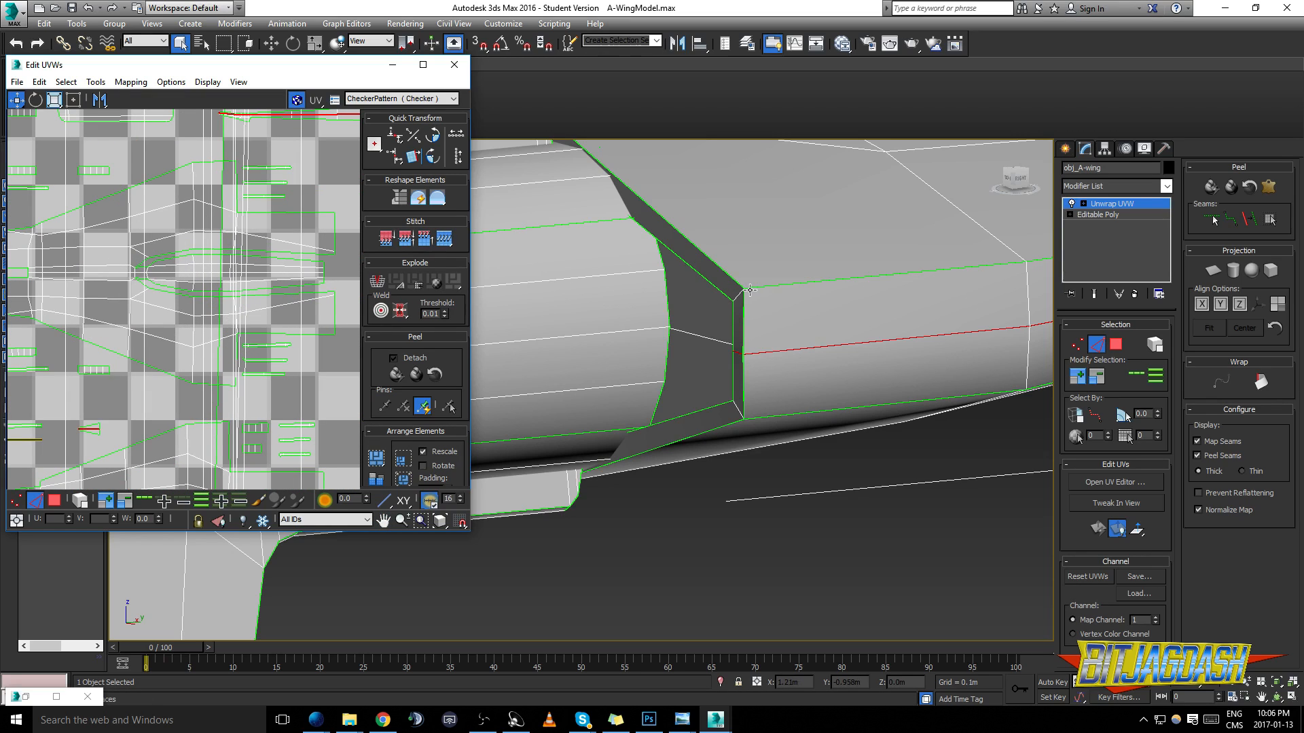
{"action": "middle_click_drag", "start_coordinate": [668, 207], "coordinate": [708, 281]}
{"action": "middle_click_drag", "start_coordinate": [870, 320], "coordinate": [759, 304]}
{"action": "middle_click_drag", "start_coordinate": [947, 395], "coordinate": [848, 373]}
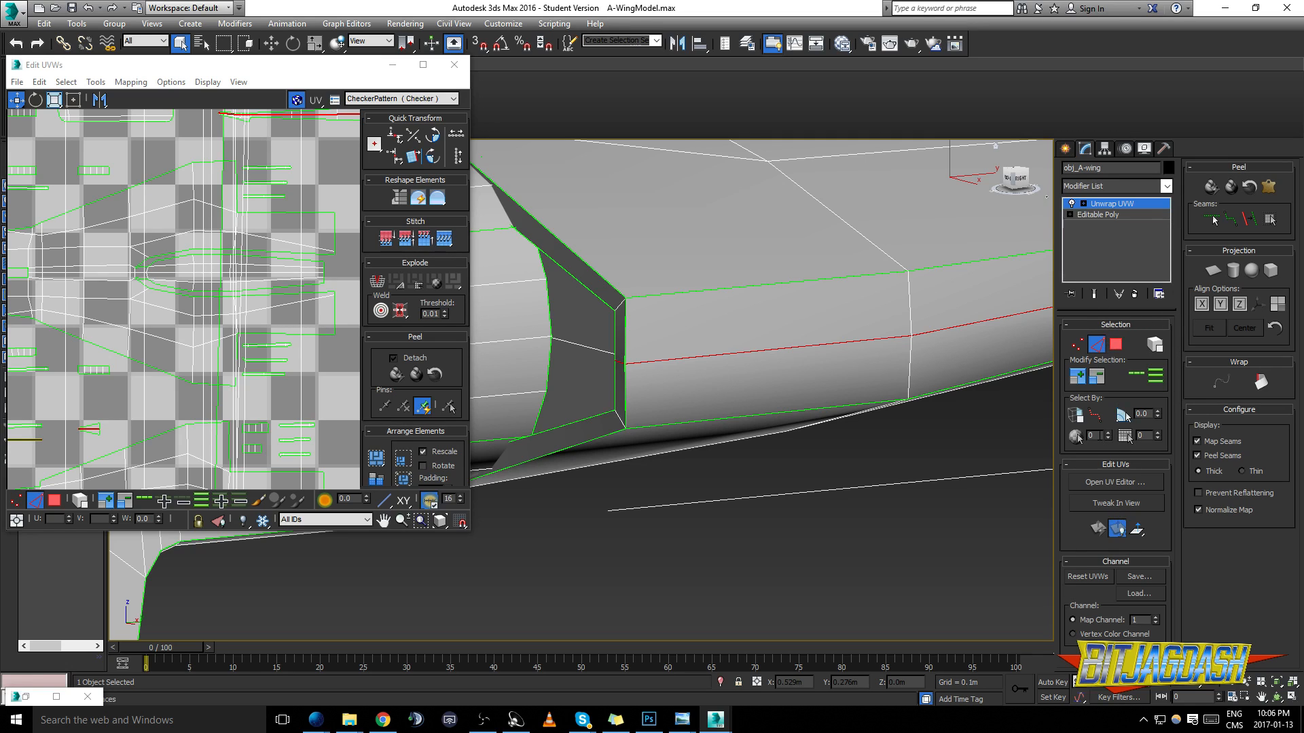
{"action": "left_click_drag", "start_coordinate": [1213, 435], "coordinate": [1213, 438]}
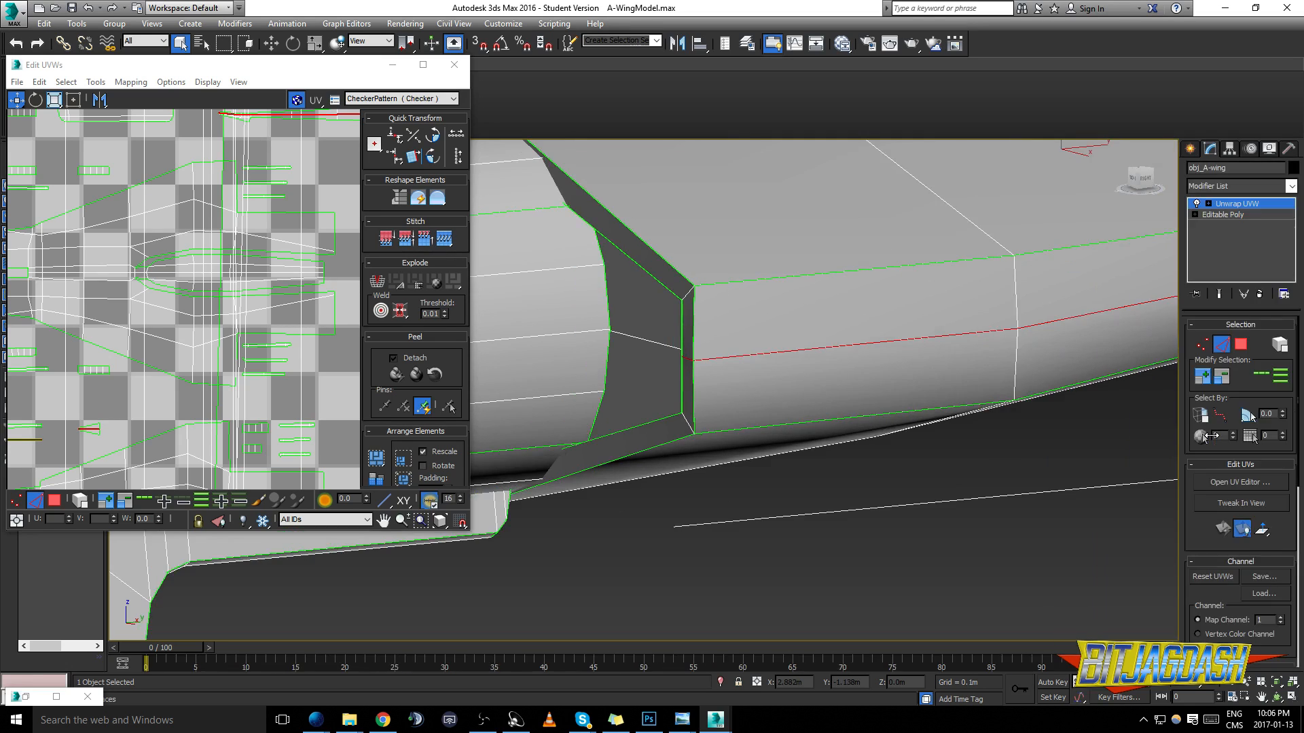
{"action": "left_click_drag", "start_coordinate": [1181, 373], "coordinate": [1076, 370]}
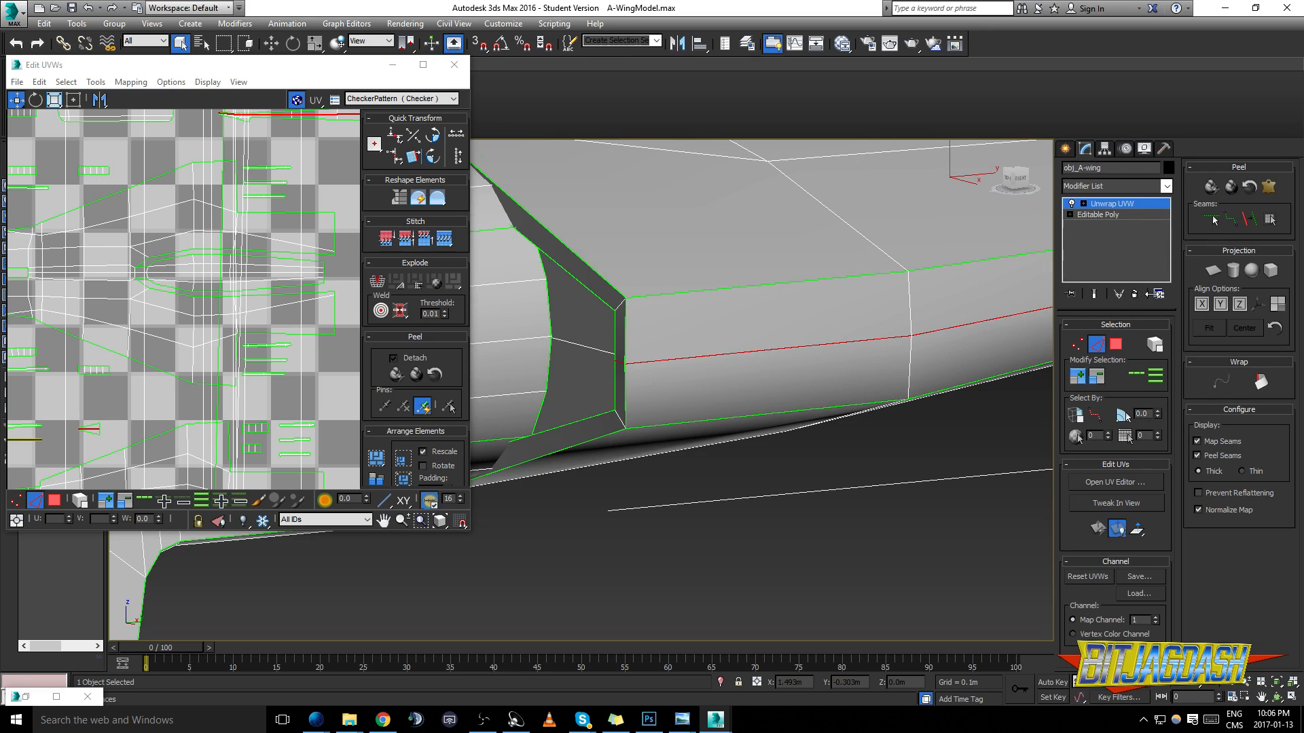
{"action": "left_click_drag", "start_coordinate": [1173, 296], "coordinate": [1210, 296]}
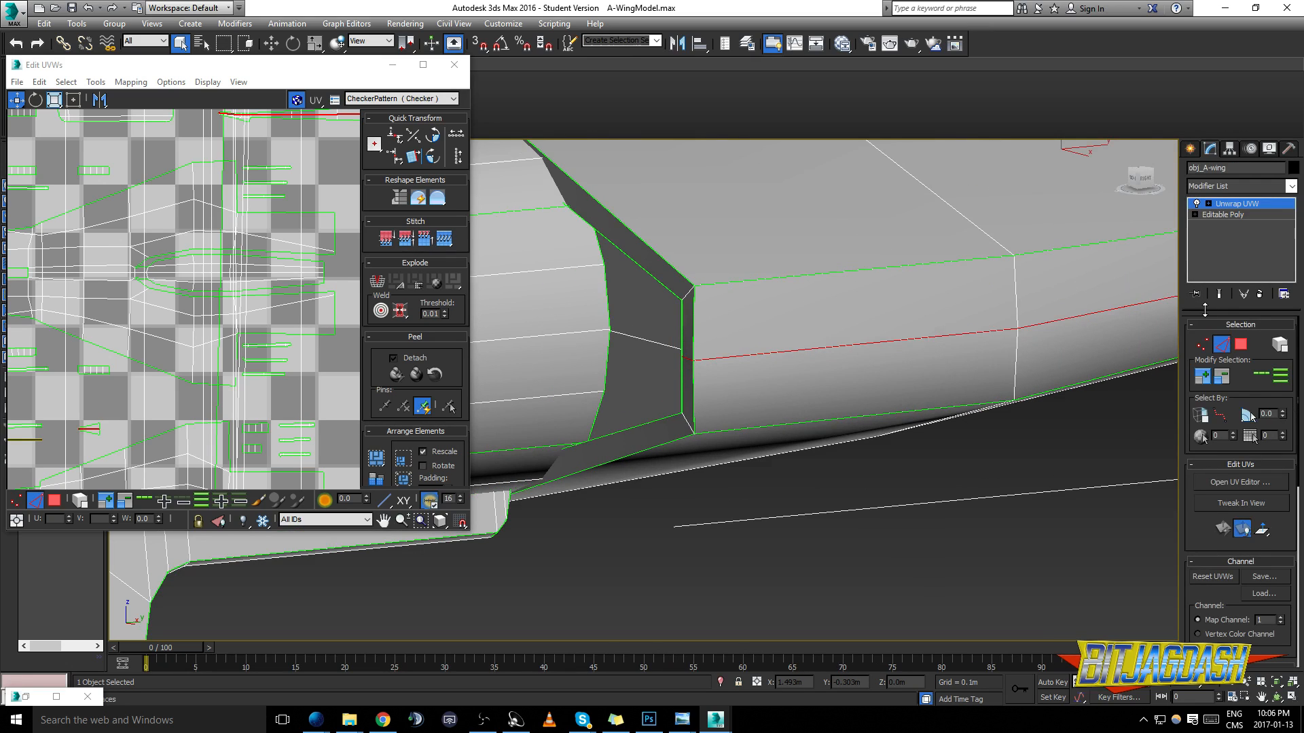
{"action": "scroll", "coordinate": [1233, 345], "scroll_direction": "down", "scroll_amount": 3}
{"action": "scroll", "coordinate": [1254, 410], "scroll_direction": "down", "scroll_amount": 3}
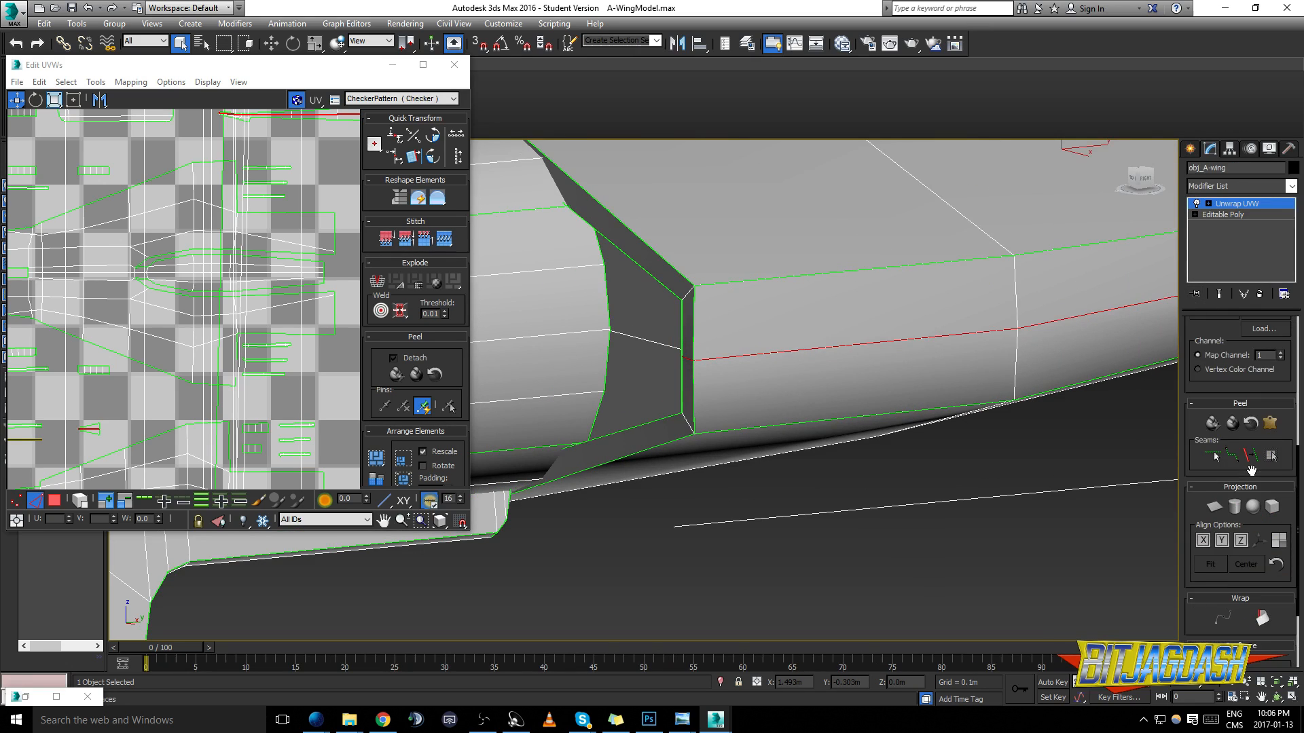
{"action": "scroll", "coordinate": [1289, 500], "scroll_direction": "down", "scroll_amount": 2}
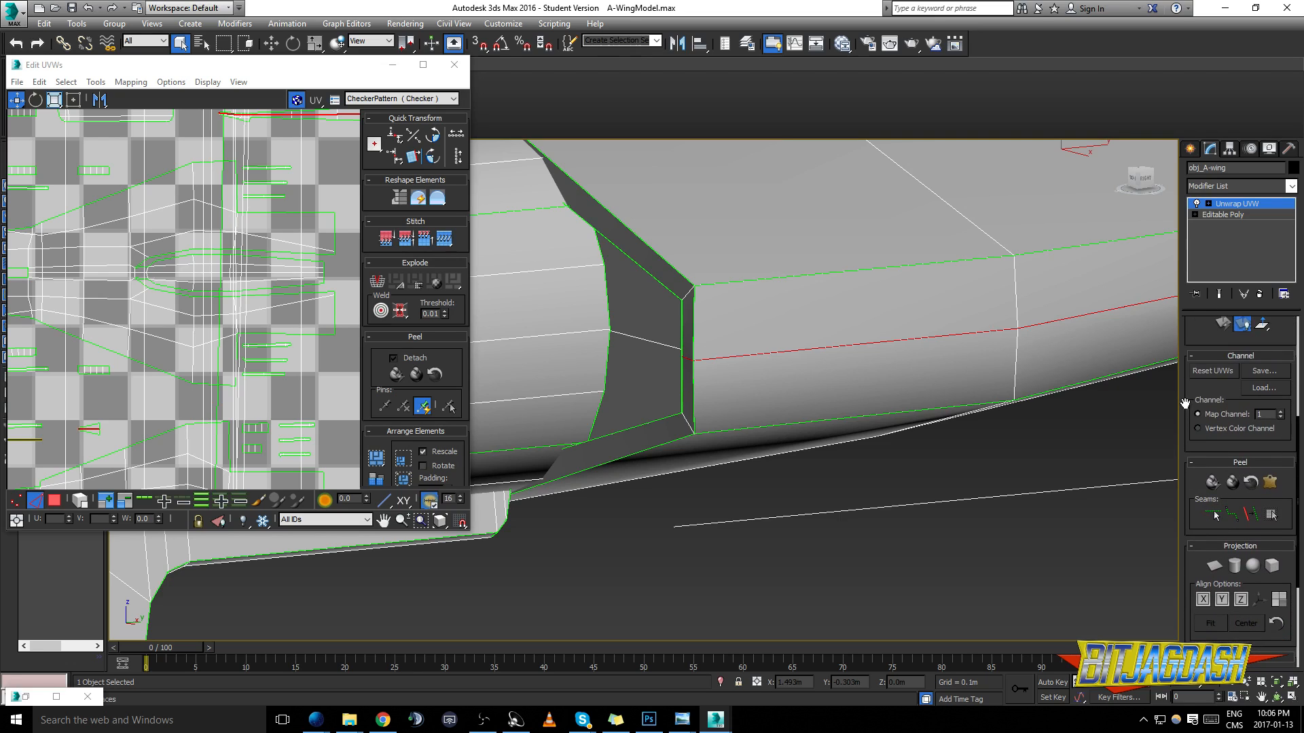
{"action": "left_click_drag", "start_coordinate": [1181, 360], "coordinate": [1145, 358]}
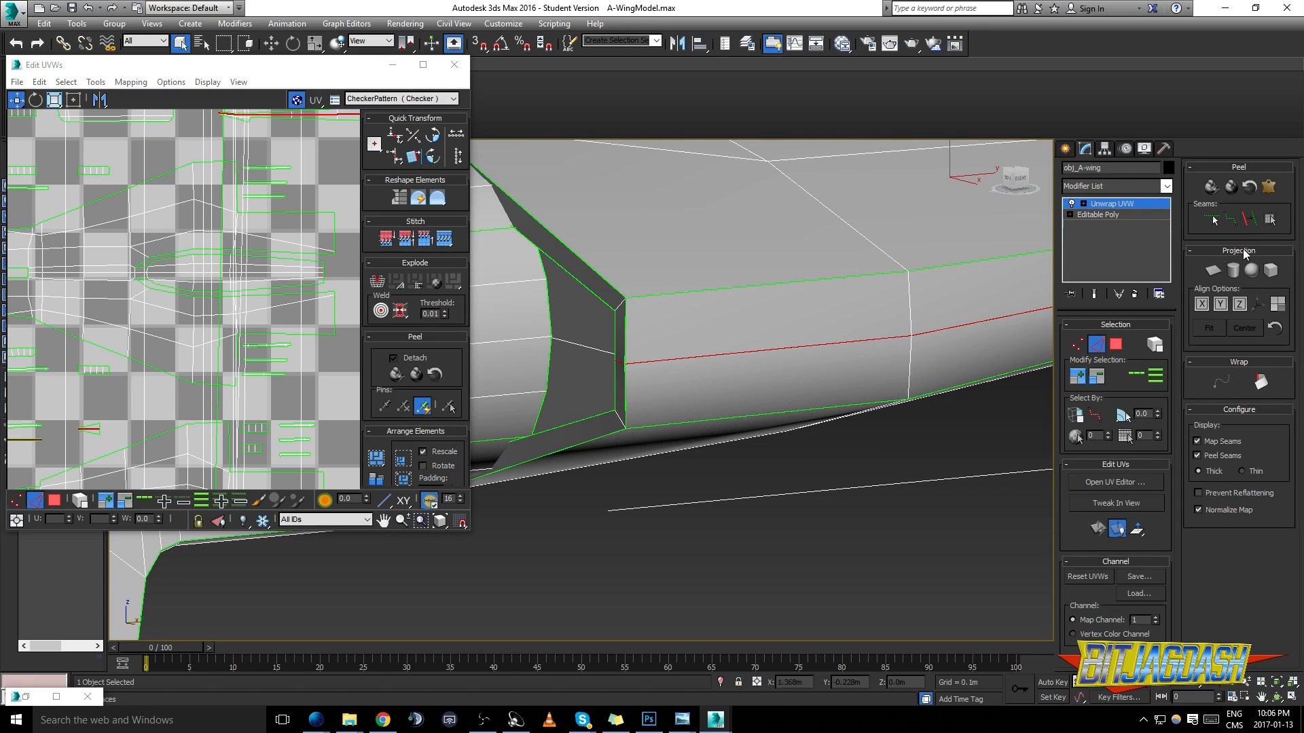
Convert the selected edge loop along the hull's side into a peel seam
{"action": "left_click", "coordinate": [1251, 221]}
{"action": "middle_click_drag", "start_coordinate": [945, 326], "coordinate": [739, 326]}
{"action": "middle_click_drag", "start_coordinate": [976, 306], "coordinate": [844, 323]}
{"action": "scroll", "coordinate": [844, 323], "scroll_direction": "down", "scroll_amount": 5}
{"action": "middle_click_drag", "start_coordinate": [720, 305], "coordinate": [910, 316]}
{"action": "middle_click_drag", "start_coordinate": [764, 319], "coordinate": [989, 386], "text": "alt"}
{"action": "scroll", "coordinate": [926, 427], "scroll_direction": "down", "scroll_amount": 3}
{"action": "middle_click_drag", "start_coordinate": [1005, 434], "coordinate": [727, 265]}
{"action": "middle_click_drag", "start_coordinate": [632, 330], "coordinate": [676, 288], "text": "alt"}
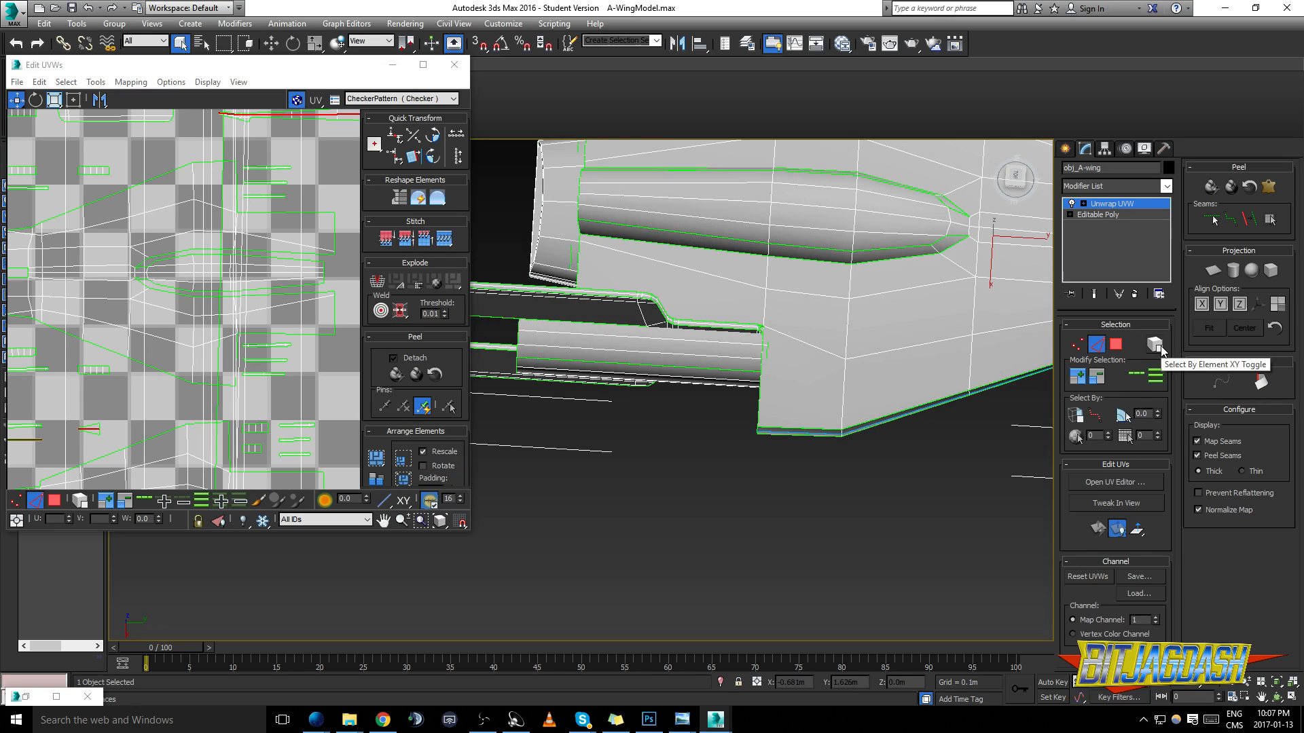
Turn element selection back on and select the whole main hull at polygon level
{"action": "left_click", "coordinate": [1160, 347]}
{"action": "left_click", "coordinate": [961, 293]}
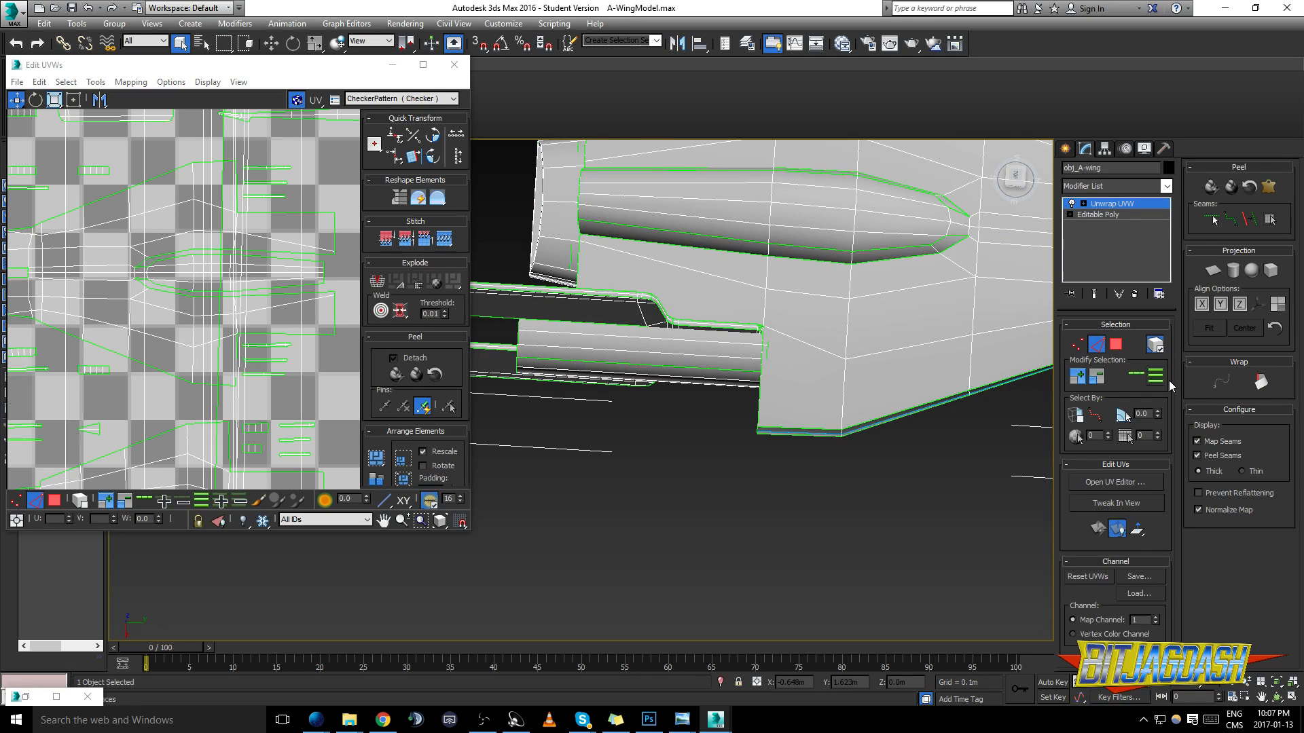
{"action": "left_click", "coordinate": [1114, 346]}
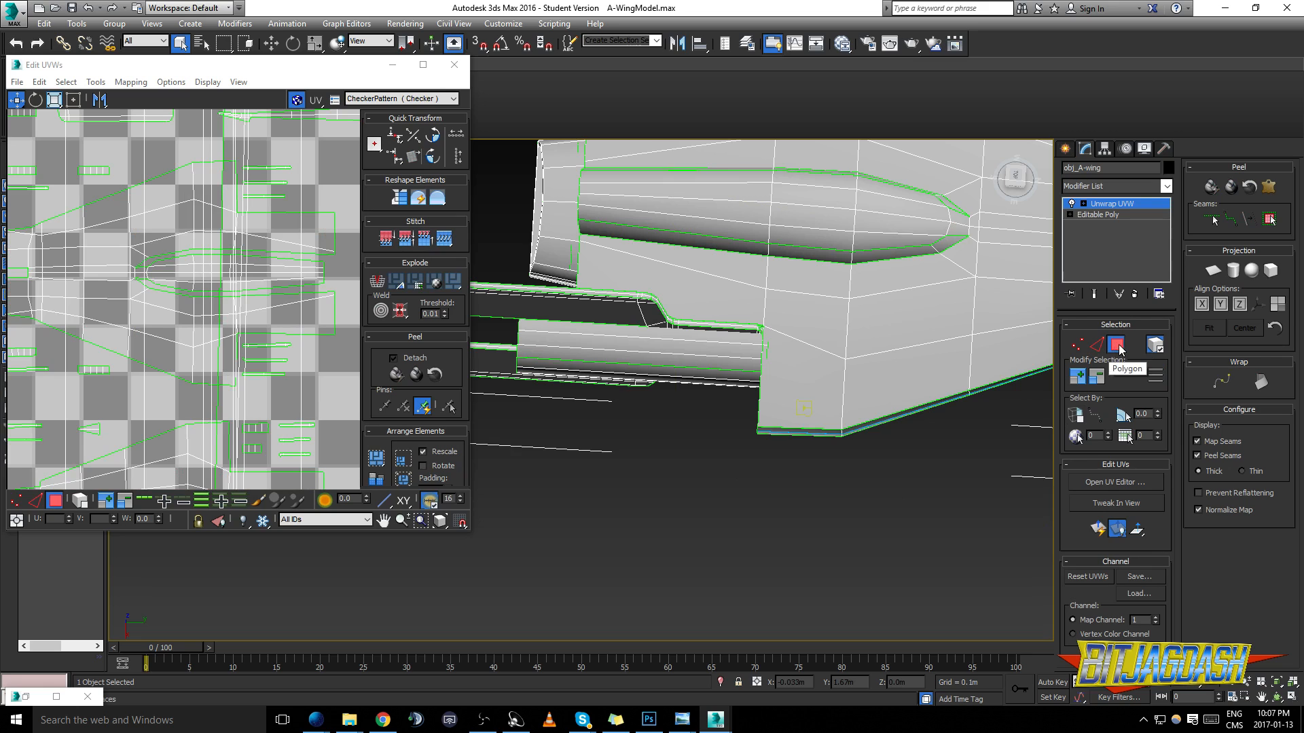
{"action": "left_click", "coordinate": [950, 280]}
{"action": "middle_click_drag", "start_coordinate": [913, 306], "coordinate": [818, 367]}
{"action": "scroll", "coordinate": [819, 367], "scroll_direction": "down", "scroll_amount": 3}
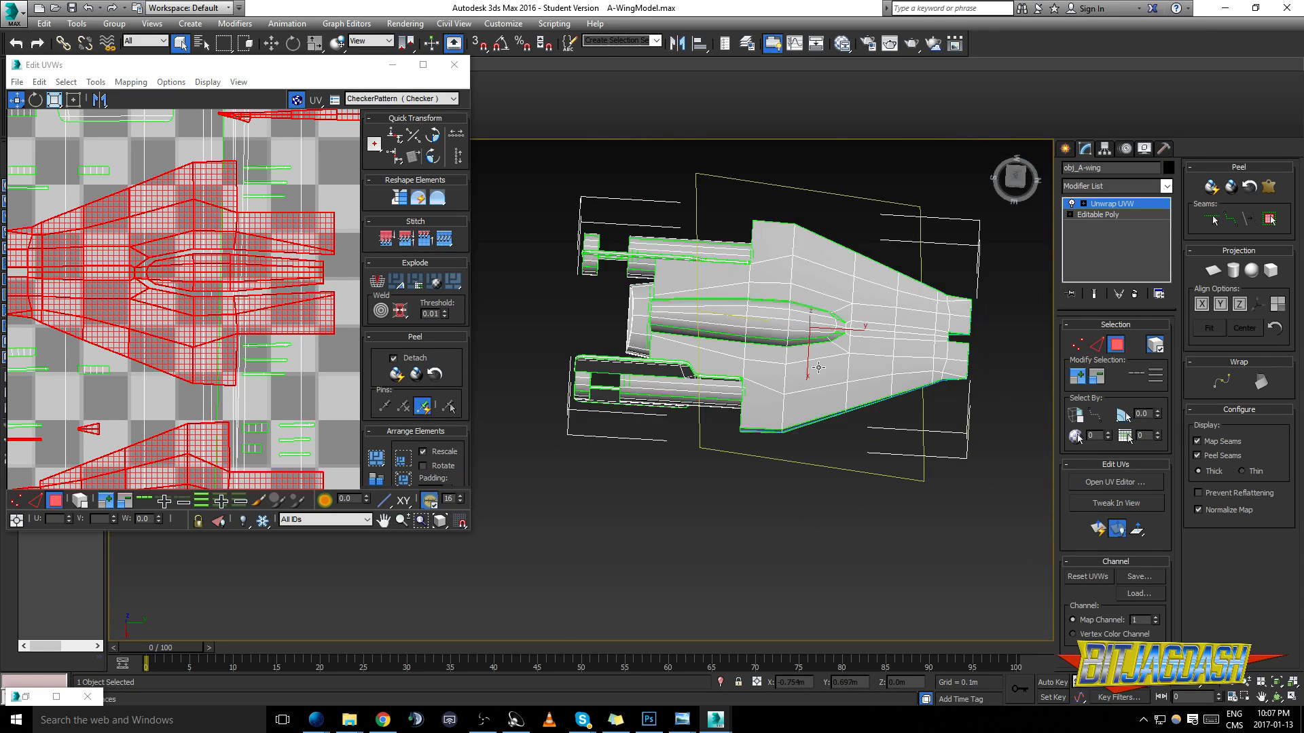
{"action": "scroll", "coordinate": [820, 365], "scroll_direction": "up", "scroll_amount": 2}
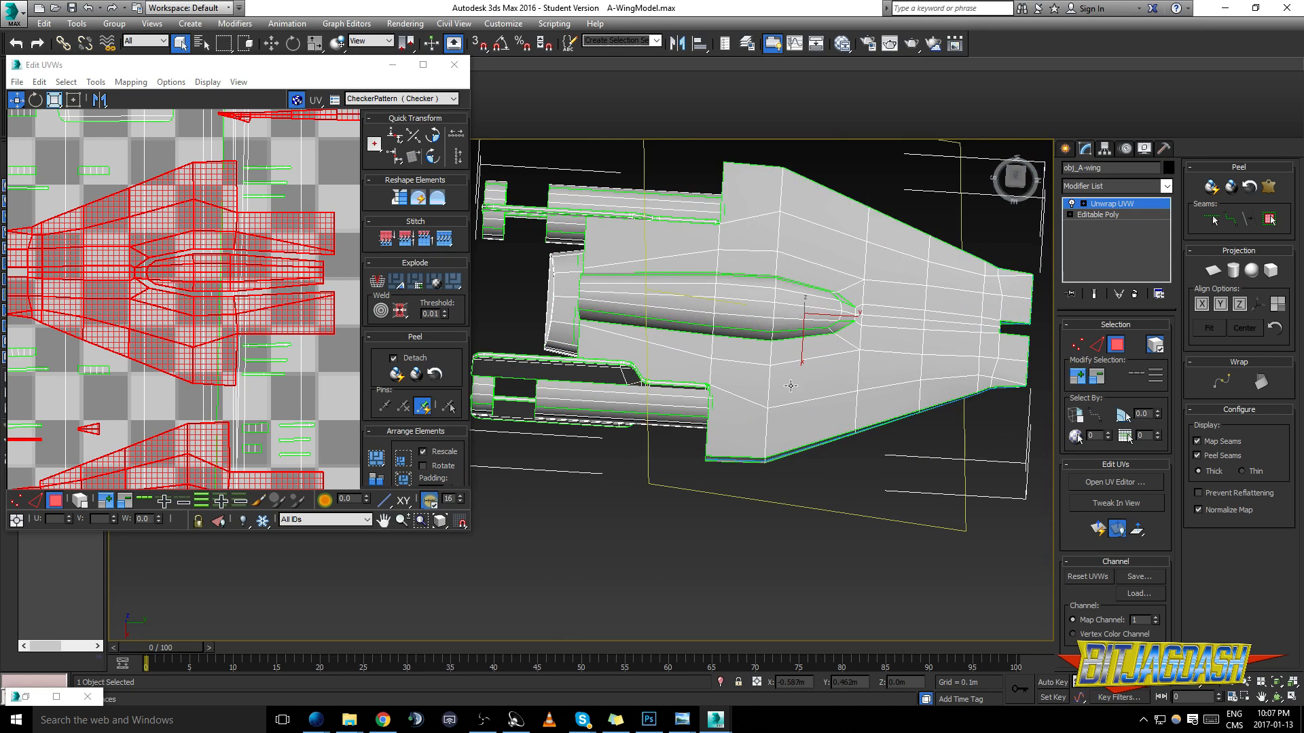
{"action": "middle_click_drag", "start_coordinate": [813, 350], "coordinate": [823, 312], "text": "alt"}
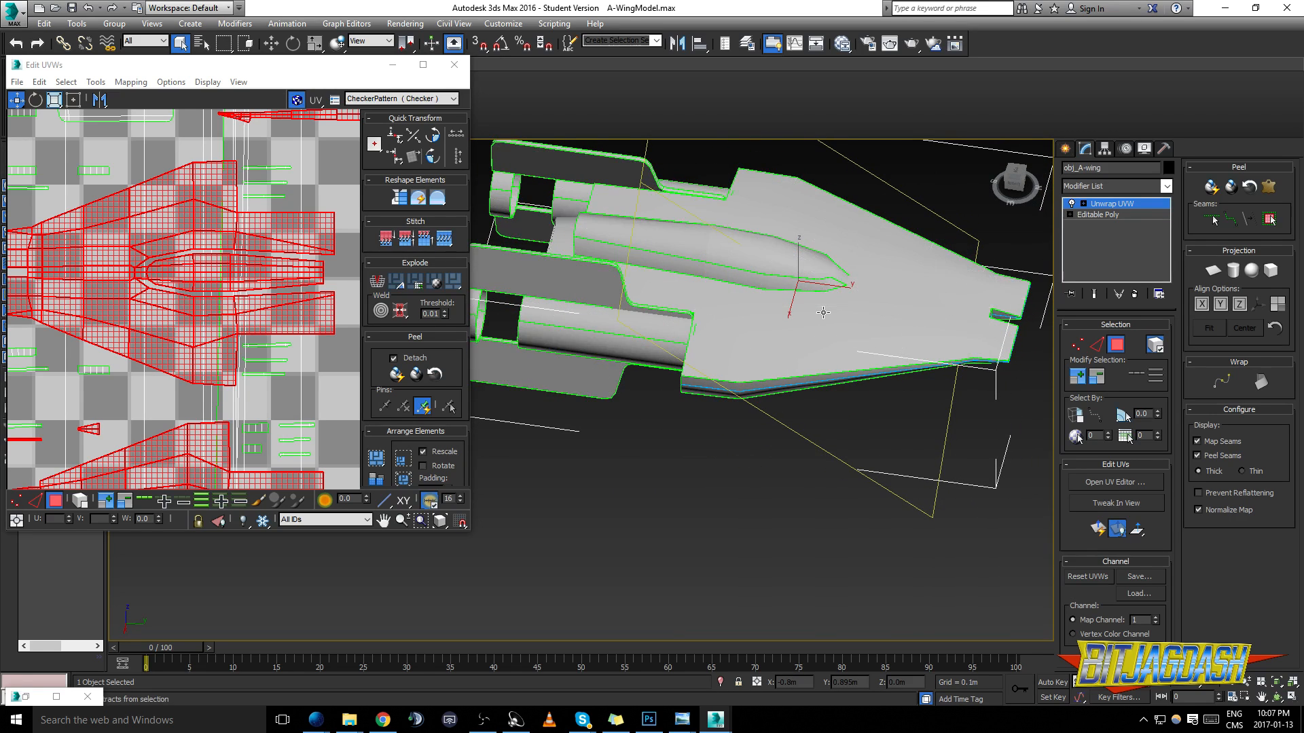
Shade the selected hull faces solid red in the viewport and hide the edged-faces wireframe
{"action": "key", "text": "F3"}
{"action": "key", "text": "F3"}
{"action": "key", "text": "F3"}
{"action": "key", "text": "F3"}
{"action": "key", "text": "F2"}
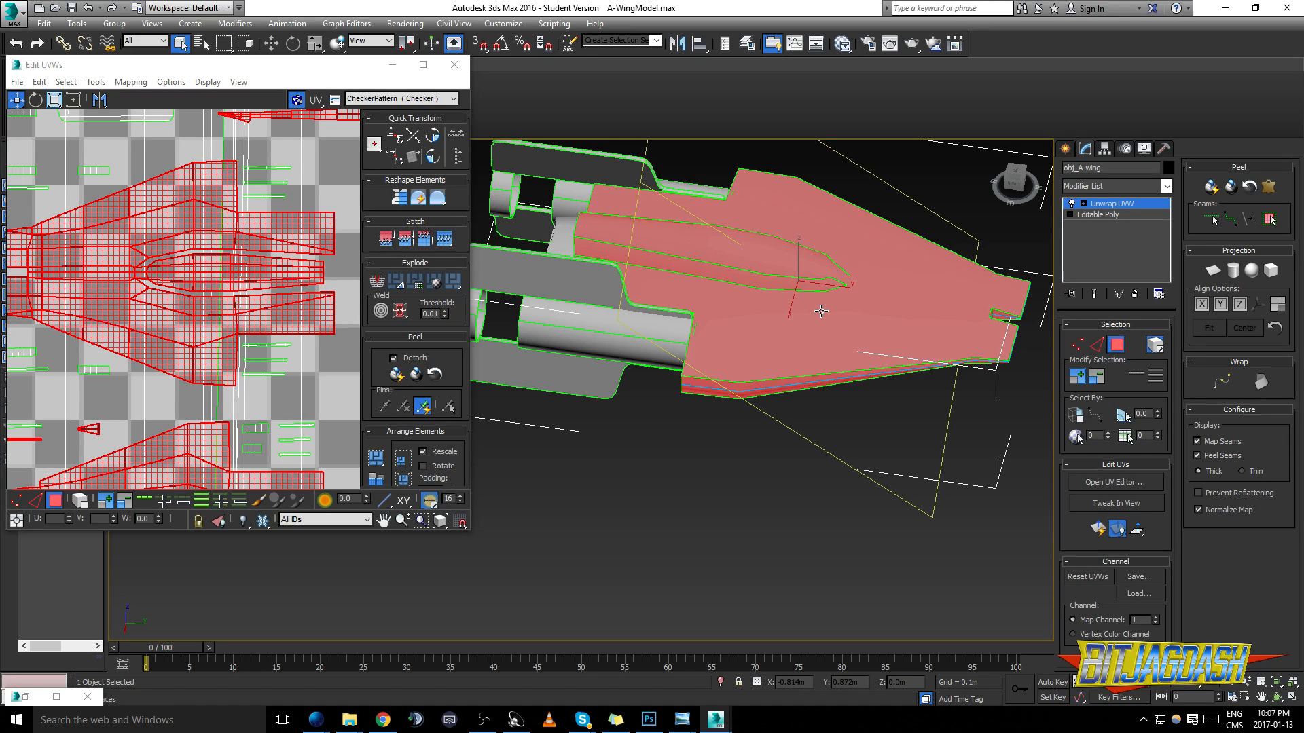
{"action": "key", "text": "F3"}
{"action": "key", "text": "F3"}
{"action": "key", "text": "F3"}
{"action": "key", "text": "F3"}
{"action": "key", "text": "F3"}
{"action": "key", "text": "F3"}
{"action": "key", "text": "F3"}
{"action": "key", "text": "F3"}
{"action": "key", "text": "F3"}
{"action": "key", "text": "F3"}
{"action": "key", "text": "F4"}
{"action": "key", "text": "F2"}
{"action": "key", "text": "F2"}
Examine the selected hull from above, from the side and along the seam beside the engine to judge how to project it
{"action": "middle_click_drag", "start_coordinate": [818, 307], "coordinate": [815, 408], "text": "alt"}
{"action": "middle_click_drag", "start_coordinate": [832, 306], "coordinate": [861, 330], "text": "alt"}
{"action": "scroll", "coordinate": [864, 333], "scroll_direction": "down", "scroll_amount": 3}
{"action": "key", "text": "alt"}
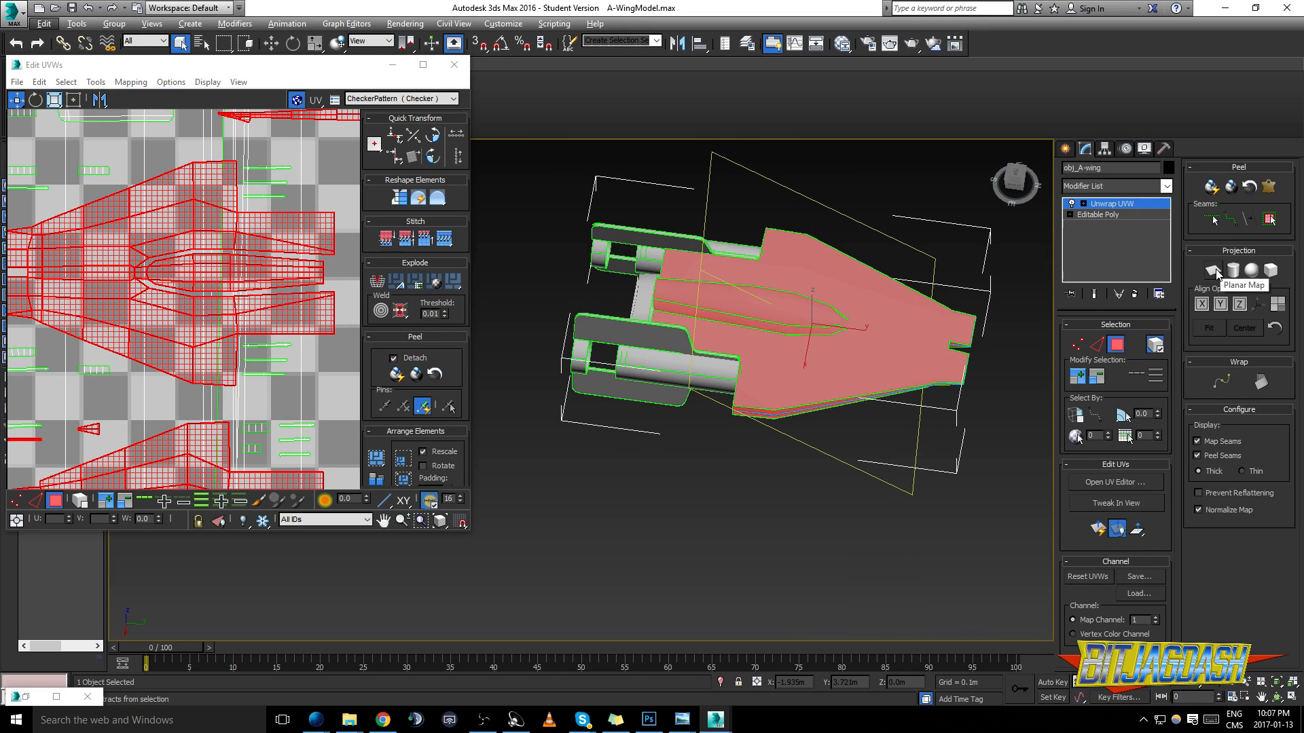
{"action": "key", "text": "t"}
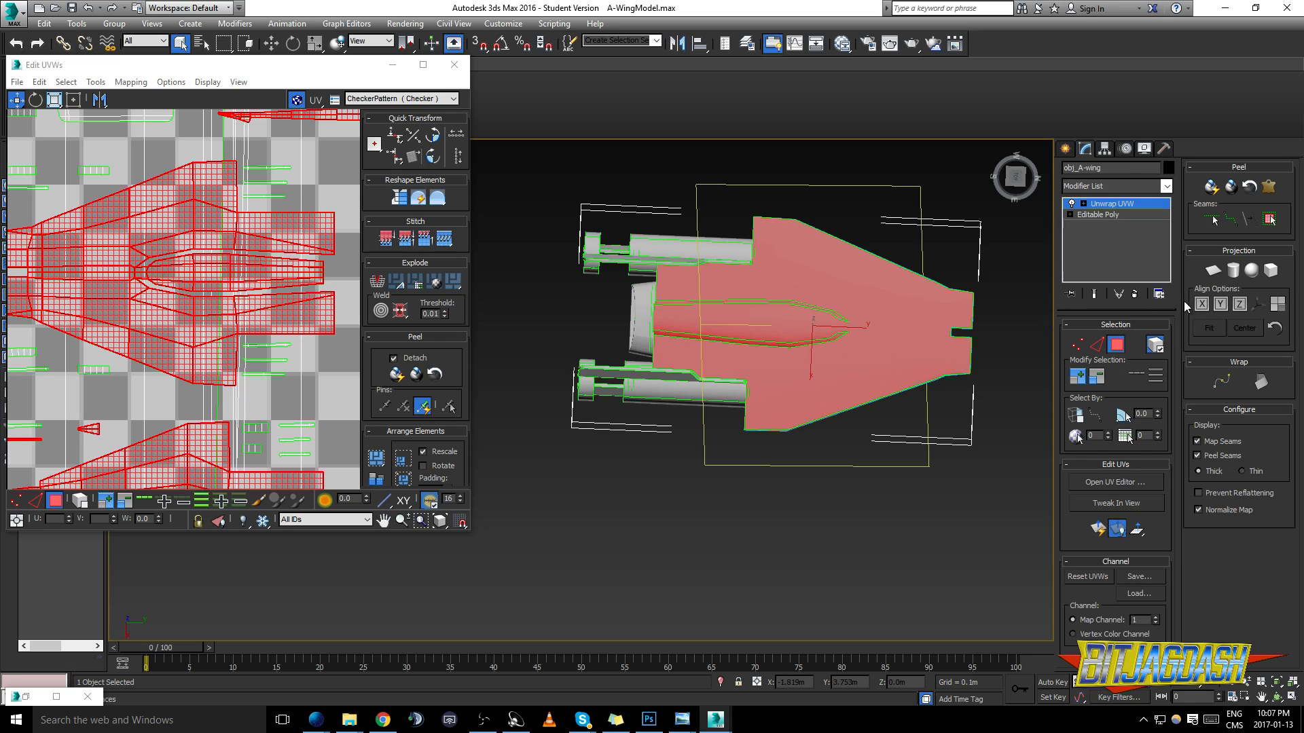
{"action": "middle_click_drag", "start_coordinate": [887, 338], "coordinate": [914, 259], "text": "alt"}
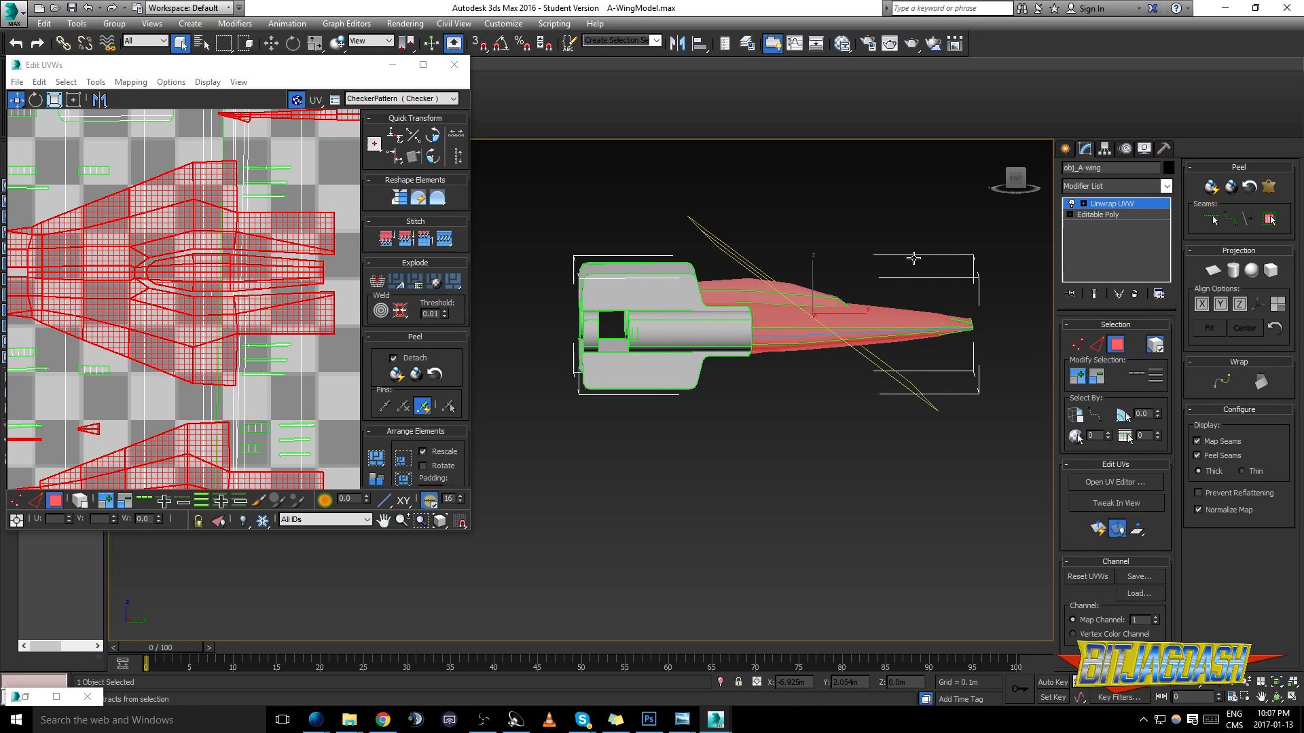
{"action": "middle_click_drag", "start_coordinate": [1019, 299], "coordinate": [925, 442], "text": "alt"}
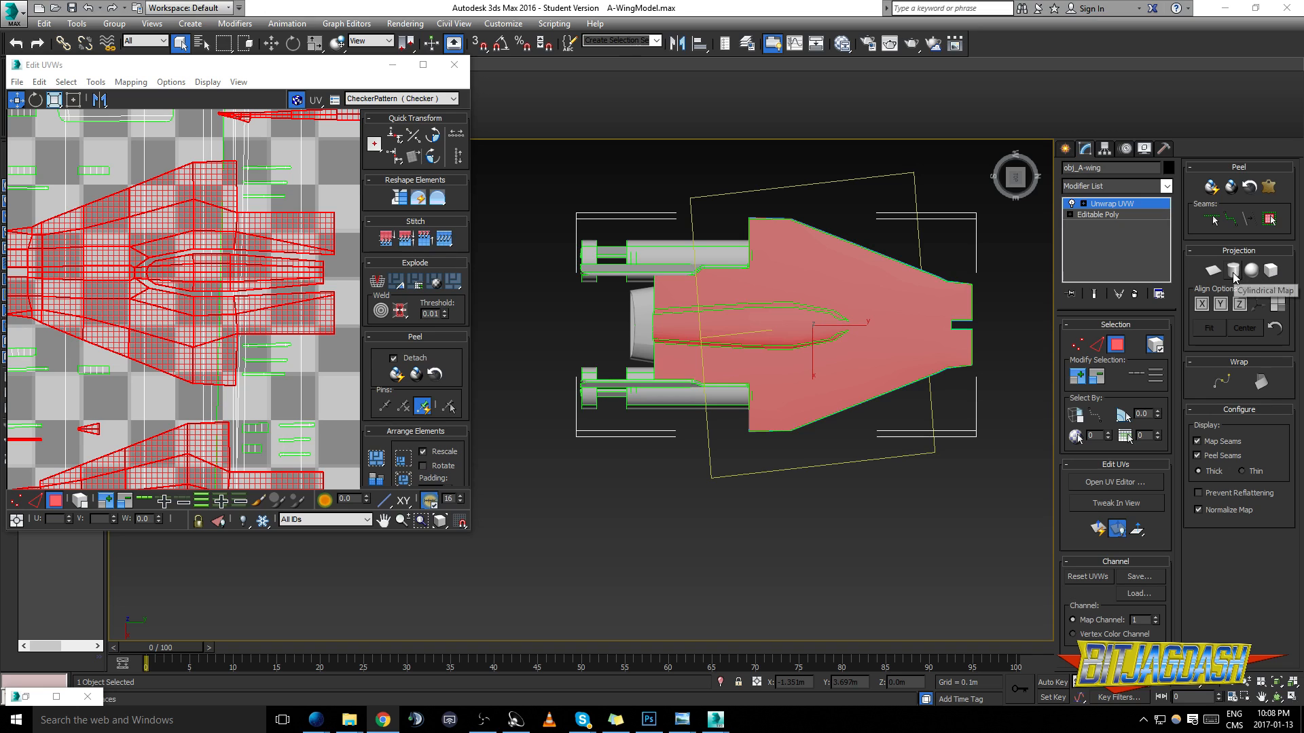
{"action": "middle_click_drag", "start_coordinate": [856, 323], "coordinate": [892, 356], "text": "alt"}
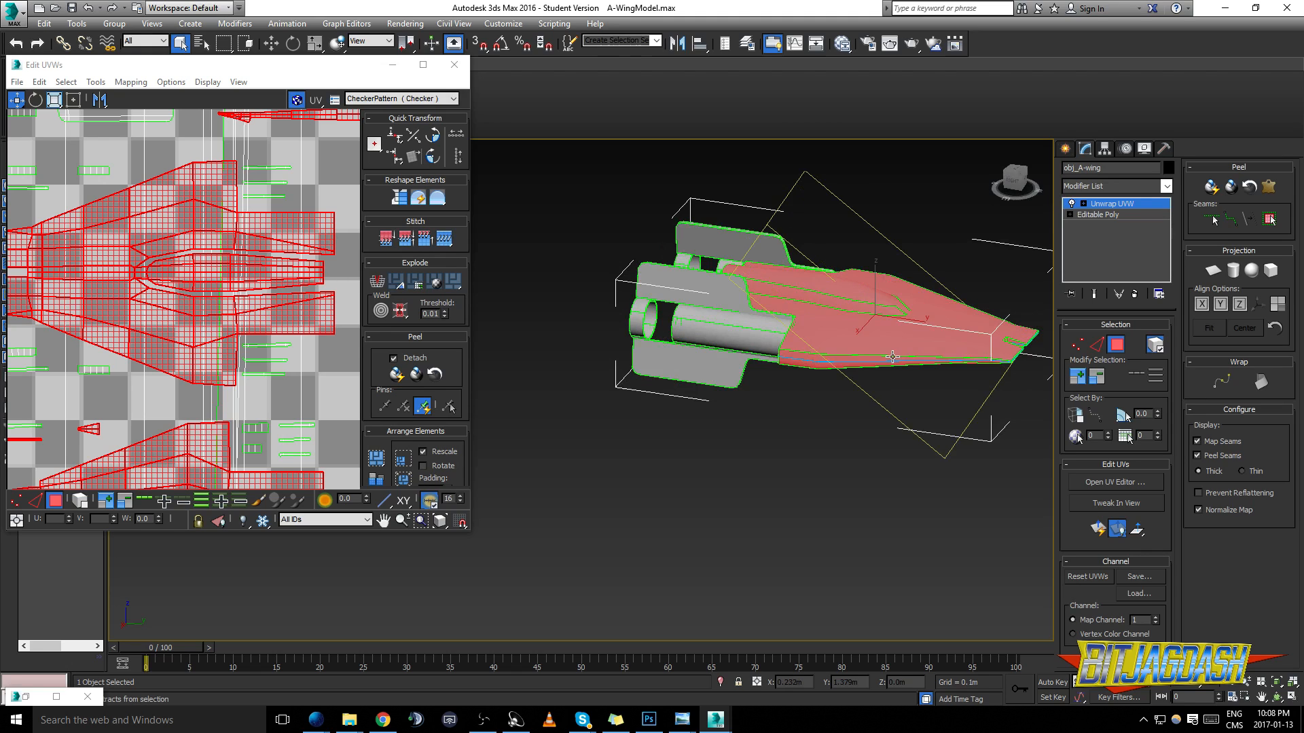
{"action": "scroll", "coordinate": [893, 357], "scroll_direction": "up", "scroll_amount": 10}
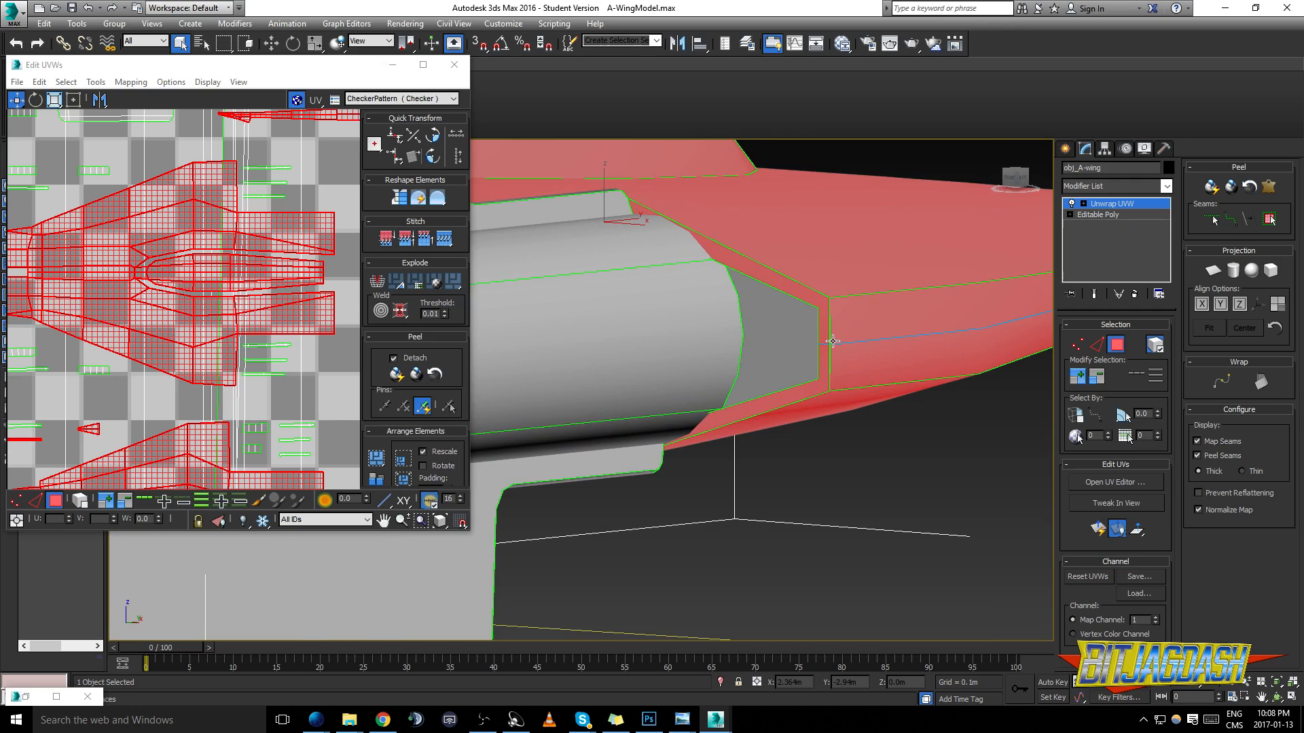
{"action": "scroll", "coordinate": [833, 341], "scroll_direction": "down", "scroll_amount": 3}
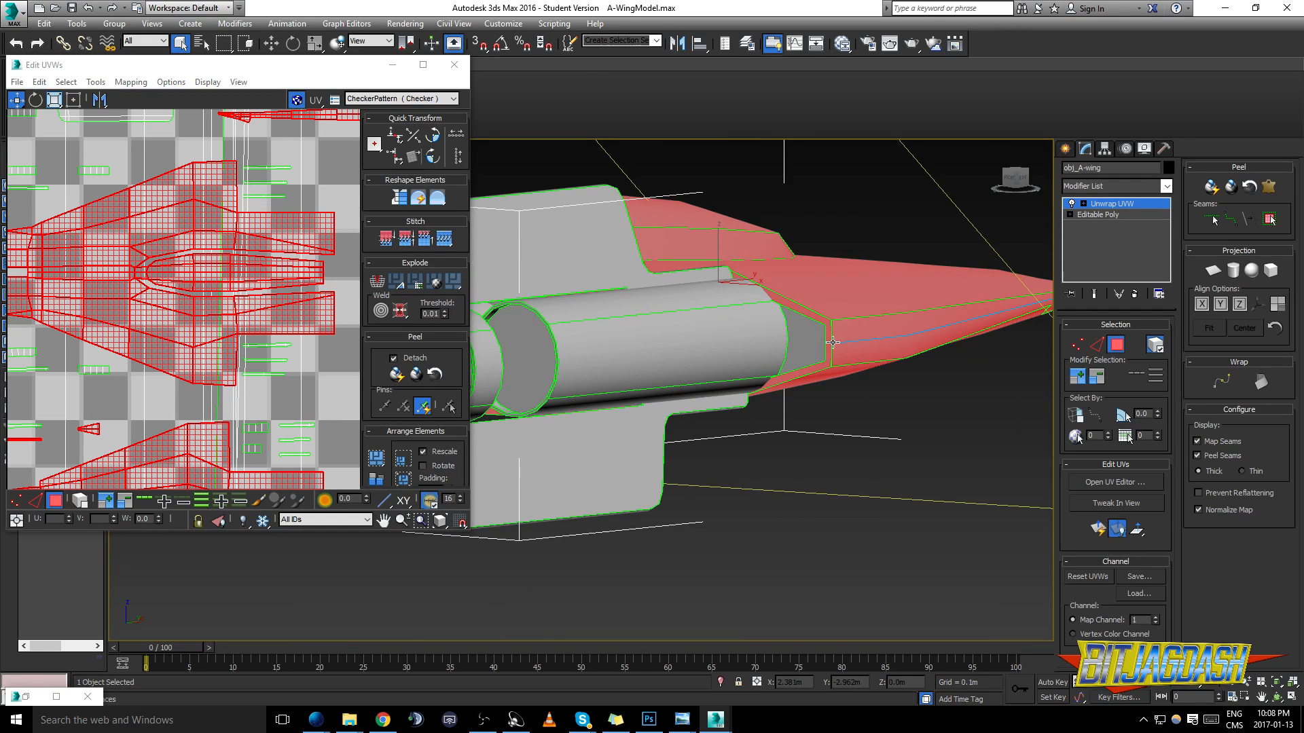
{"action": "scroll", "coordinate": [102, 266], "scroll_direction": "down", "scroll_amount": 2}
Select the oversized UV piece that extends far beyond the checker tile in the UV editor
{"action": "middle_click_drag", "start_coordinate": [102, 266], "coordinate": [255, 289]}
{"action": "scroll", "coordinate": [216, 287], "scroll_direction": "down", "scroll_amount": 3}
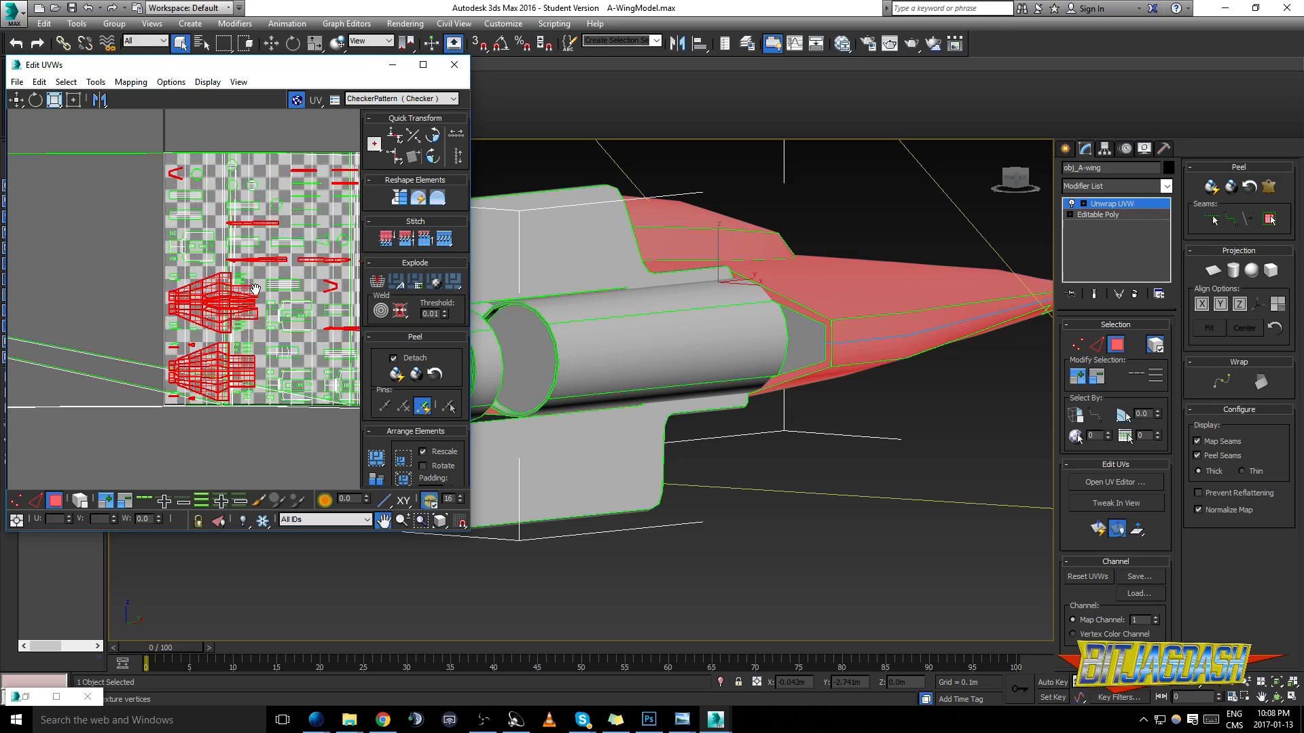
{"action": "scroll", "coordinate": [255, 290], "scroll_direction": "down", "scroll_amount": 4}
{"action": "scroll", "coordinate": [180, 291], "scroll_direction": "up", "scroll_amount": 6}
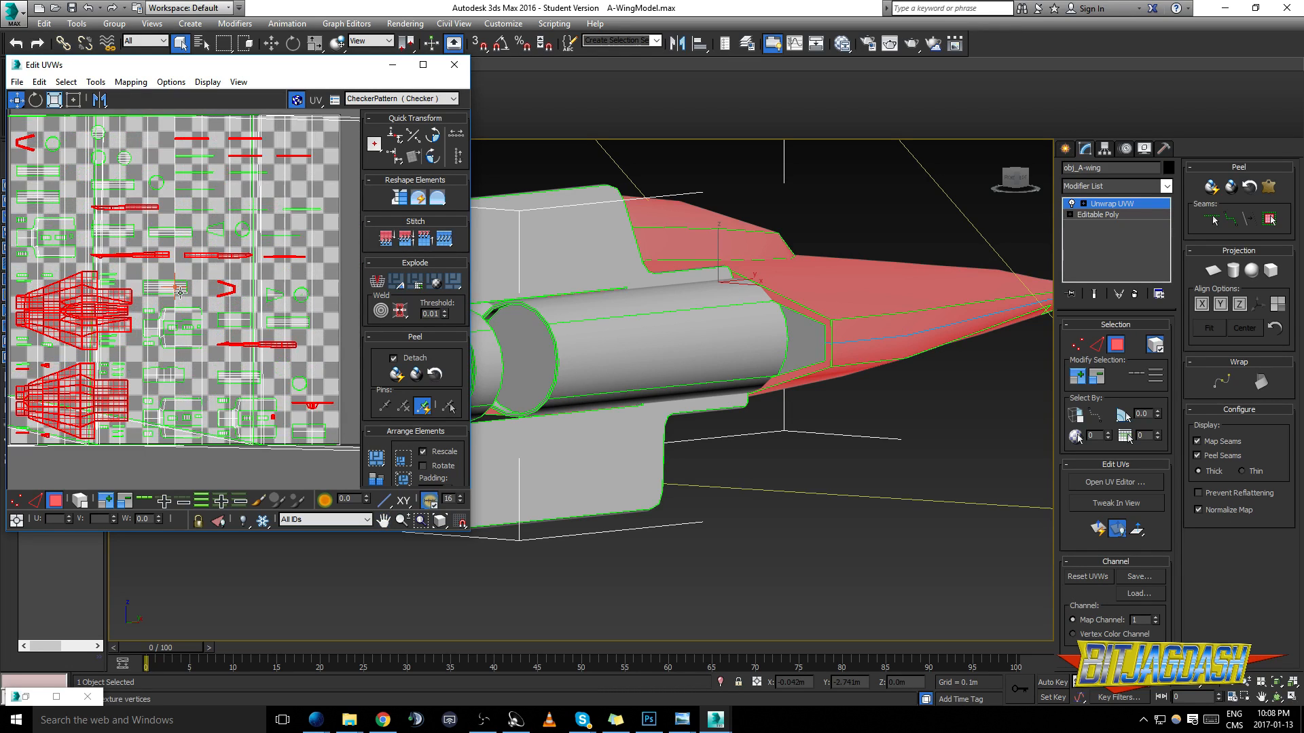
{"action": "middle_click_drag", "start_coordinate": [241, 327], "coordinate": [270, 319]}
{"action": "scroll", "coordinate": [179, 351], "scroll_direction": "up", "scroll_amount": 6}
{"action": "left_click", "coordinate": [163, 310]}
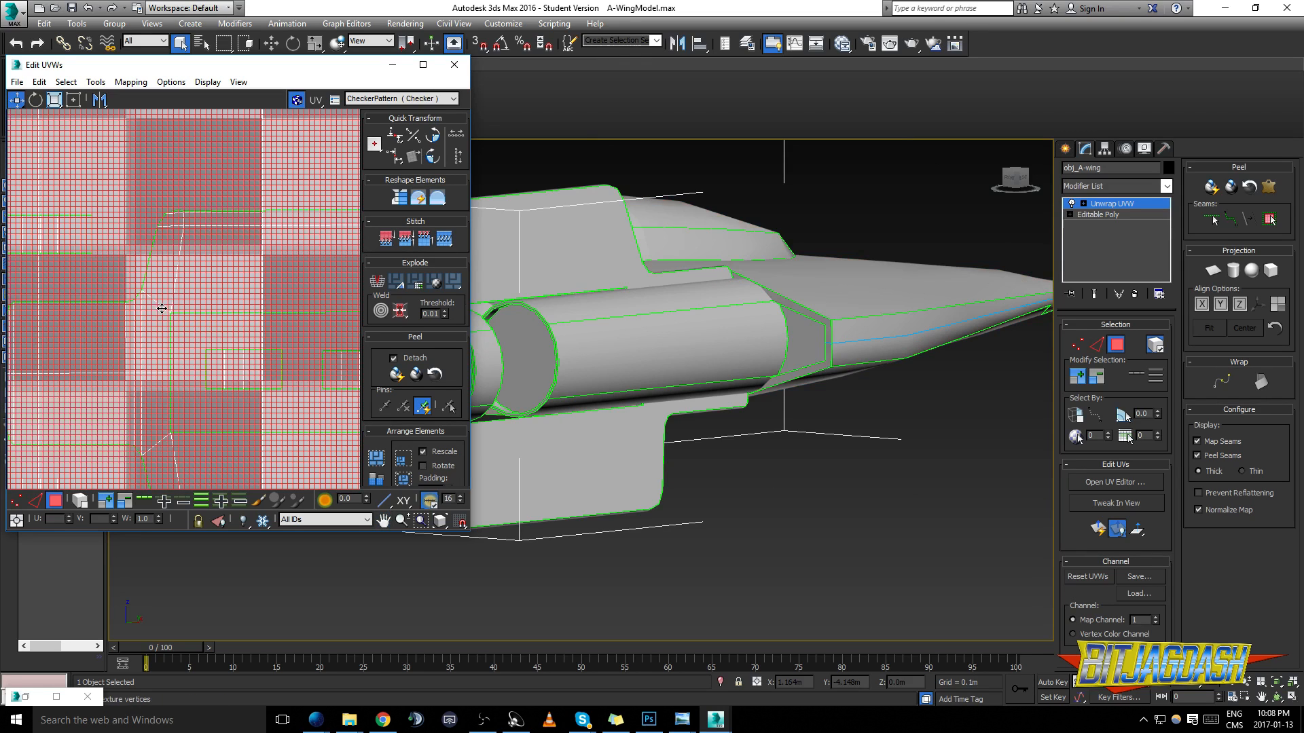
{"action": "scroll", "coordinate": [161, 308], "scroll_direction": "down", "scroll_amount": 10}
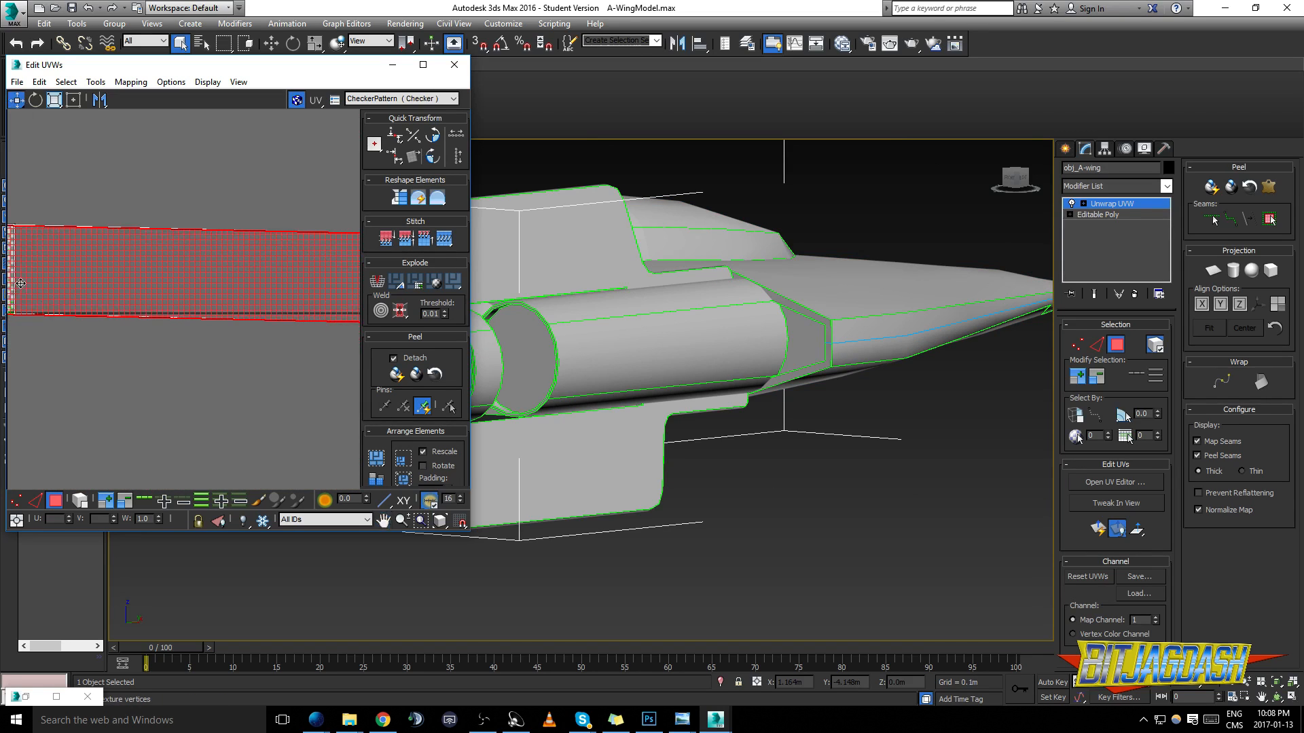
{"action": "middle_click_drag", "start_coordinate": [204, 300], "coordinate": [132, 296]}
{"action": "scroll", "coordinate": [123, 286], "scroll_direction": "up", "scroll_amount": 5}
{"action": "scroll", "coordinate": [116, 285], "scroll_direction": "up", "scroll_amount": 3}
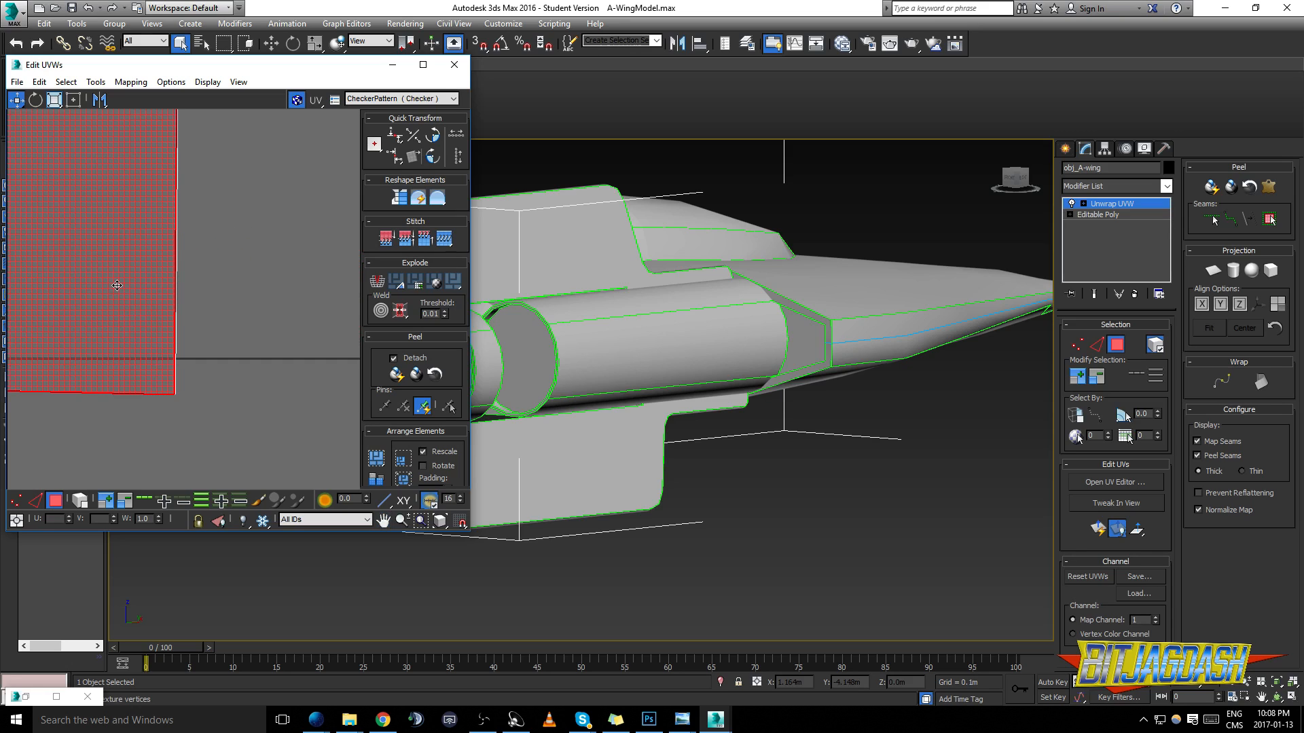
Select the whole main hull in the viewport and apply a Planar Map projection to it
{"action": "scroll", "coordinate": [117, 285], "scroll_direction": "down", "scroll_amount": 10}
{"action": "middle_click_drag", "start_coordinate": [229, 288], "coordinate": [366, 314]}
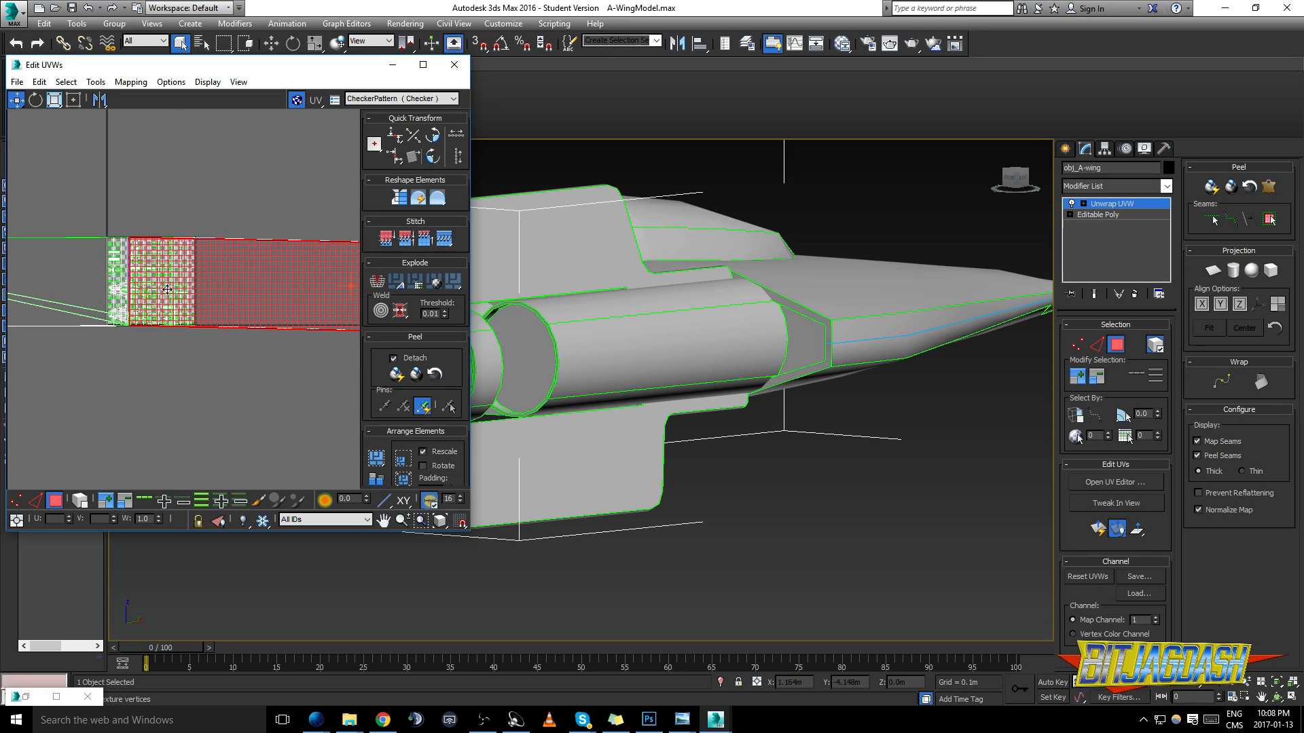
{"action": "left_click", "coordinate": [906, 328]}
{"action": "middle_click_drag", "start_coordinate": [905, 328], "coordinate": [957, 364], "text": "alt"}
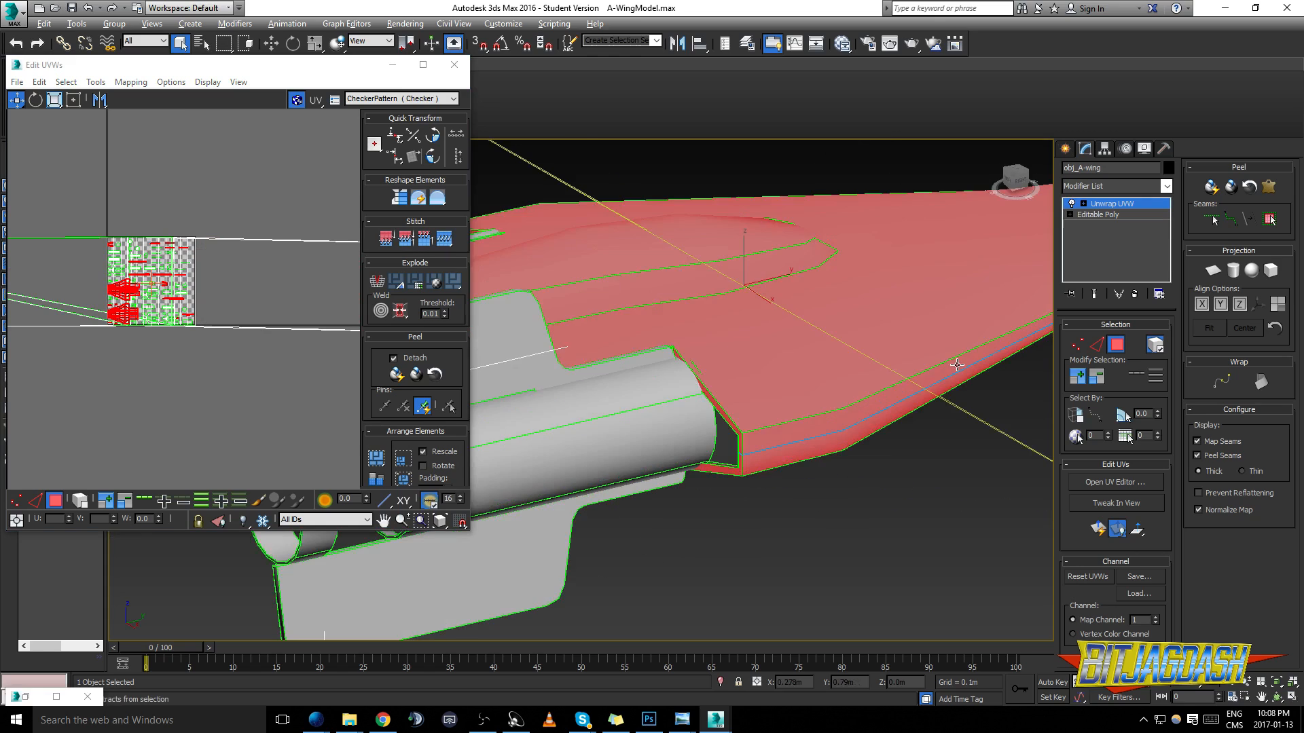
{"action": "left_click", "coordinate": [1213, 270]}
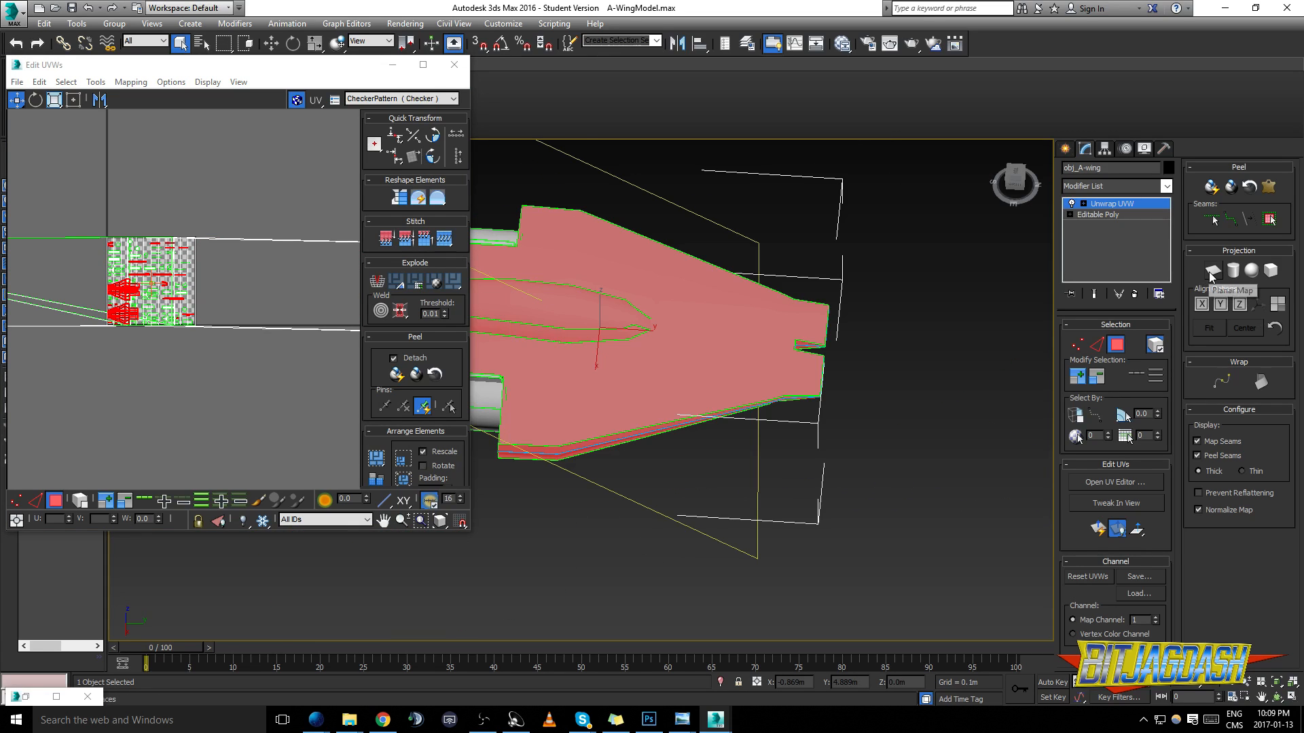
{"action": "middle_click_drag", "start_coordinate": [660, 304], "coordinate": [682, 233], "text": "alt"}
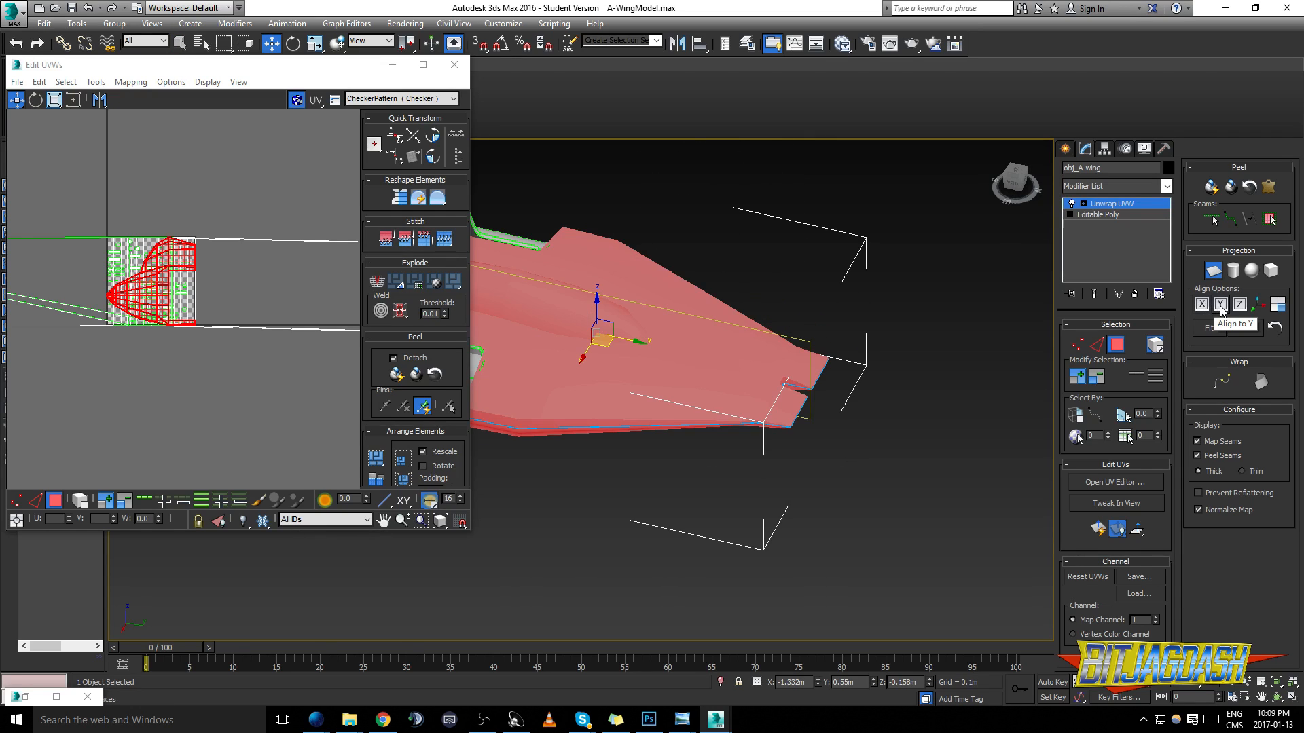
Align the hull's planar projection to the Z axis
{"action": "left_click", "coordinate": [1219, 305]}
{"action": "left_click", "coordinate": [1240, 305]}
{"action": "middle_click_drag", "start_coordinate": [590, 314], "coordinate": [555, 340], "text": "alt"}
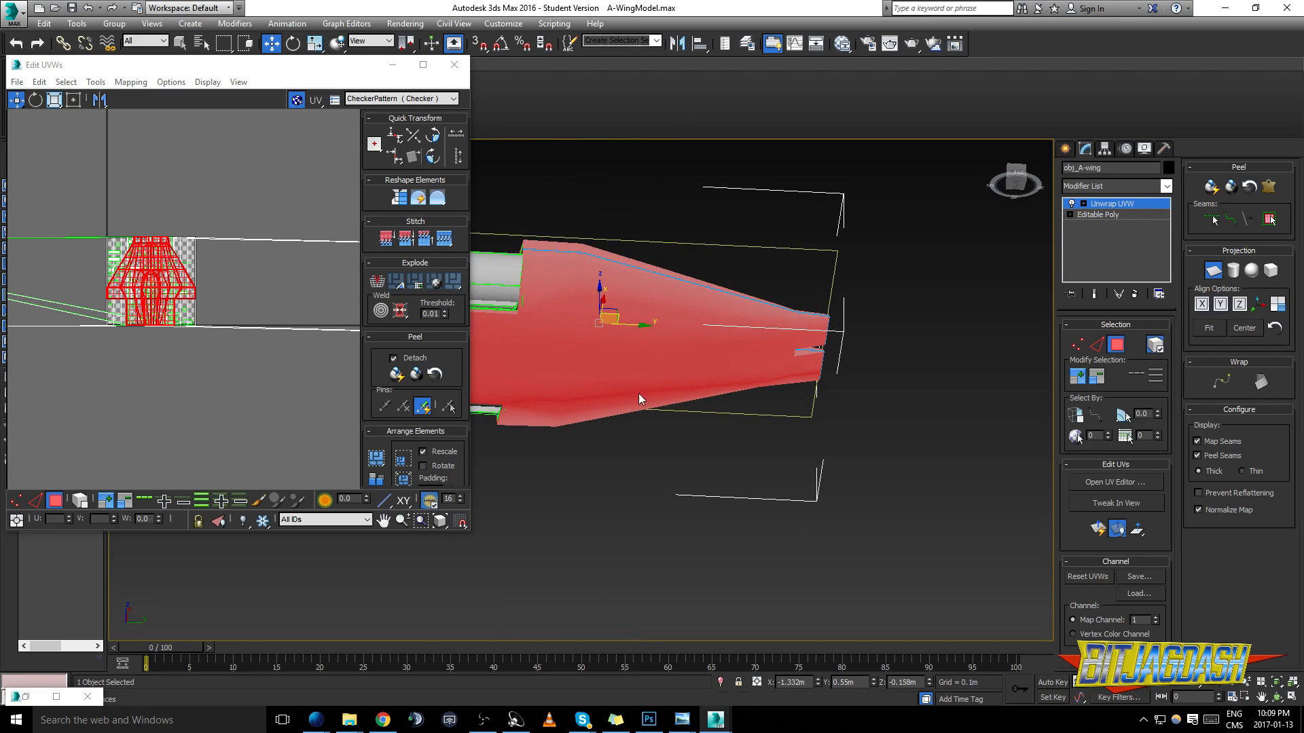
{"action": "middle_click_drag", "start_coordinate": [672, 319], "coordinate": [607, 345], "text": "alt"}
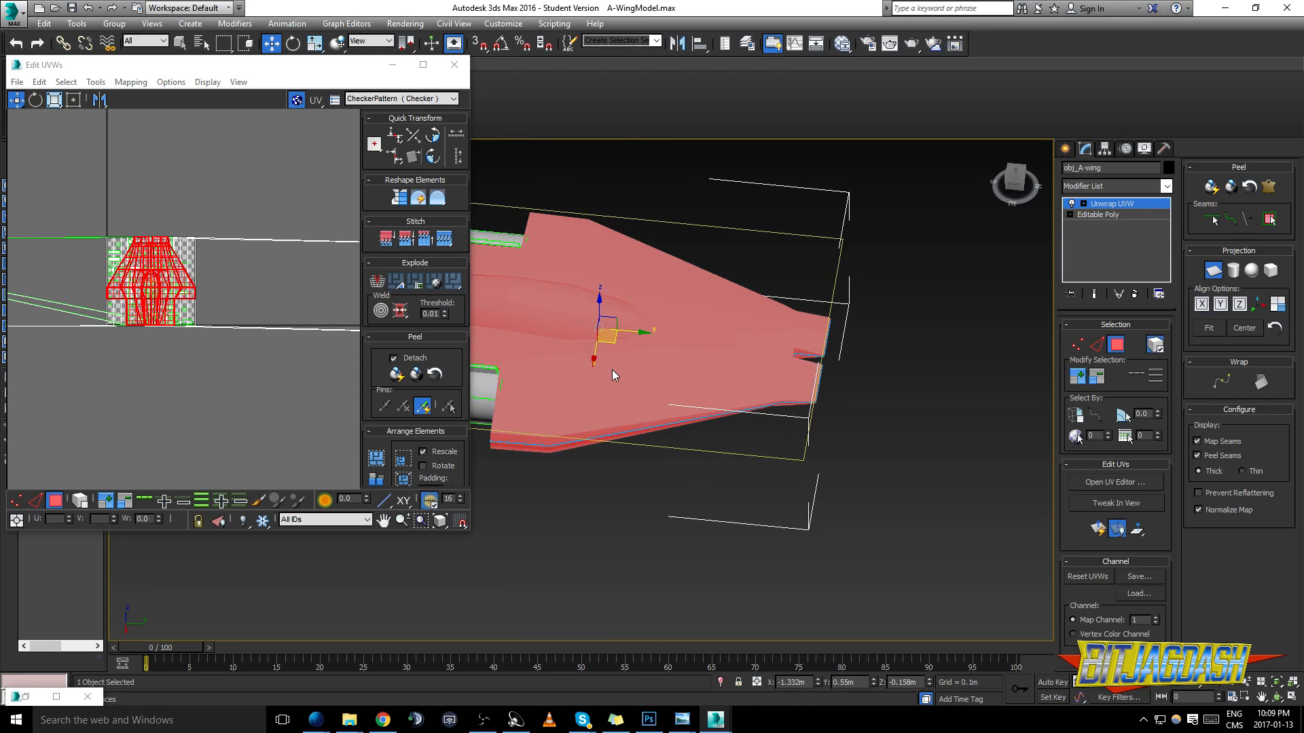
Run Quick Peel on the projected hull to flatten its top and bottom shells
{"action": "left_click", "coordinate": [395, 376]}
{"action": "scroll", "coordinate": [271, 286], "scroll_direction": "up", "scroll_amount": 5}
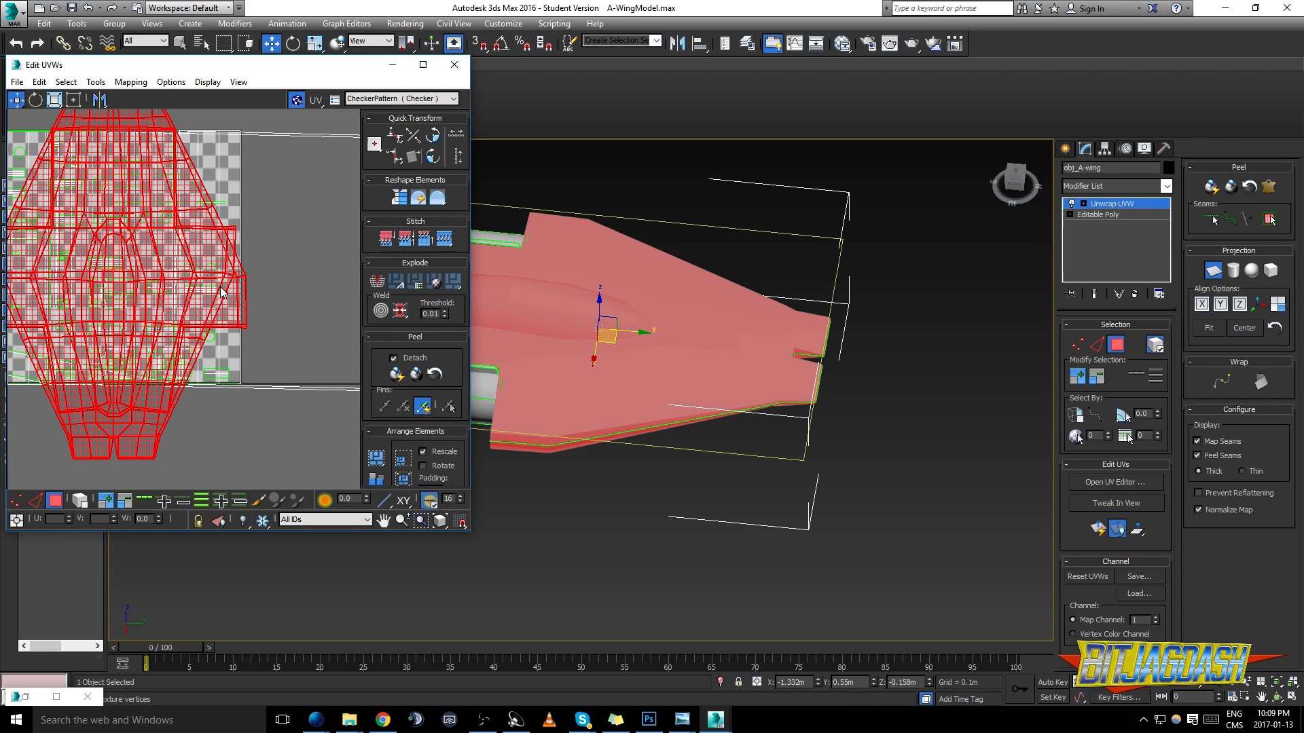
{"action": "scroll", "coordinate": [222, 293], "scroll_direction": "up", "scroll_amount": 3}
Examine the hull's side seam on the model and compare it with the overlapping peeled shells in the UV editor
{"action": "scroll", "coordinate": [761, 332], "scroll_direction": "up", "scroll_amount": 5}
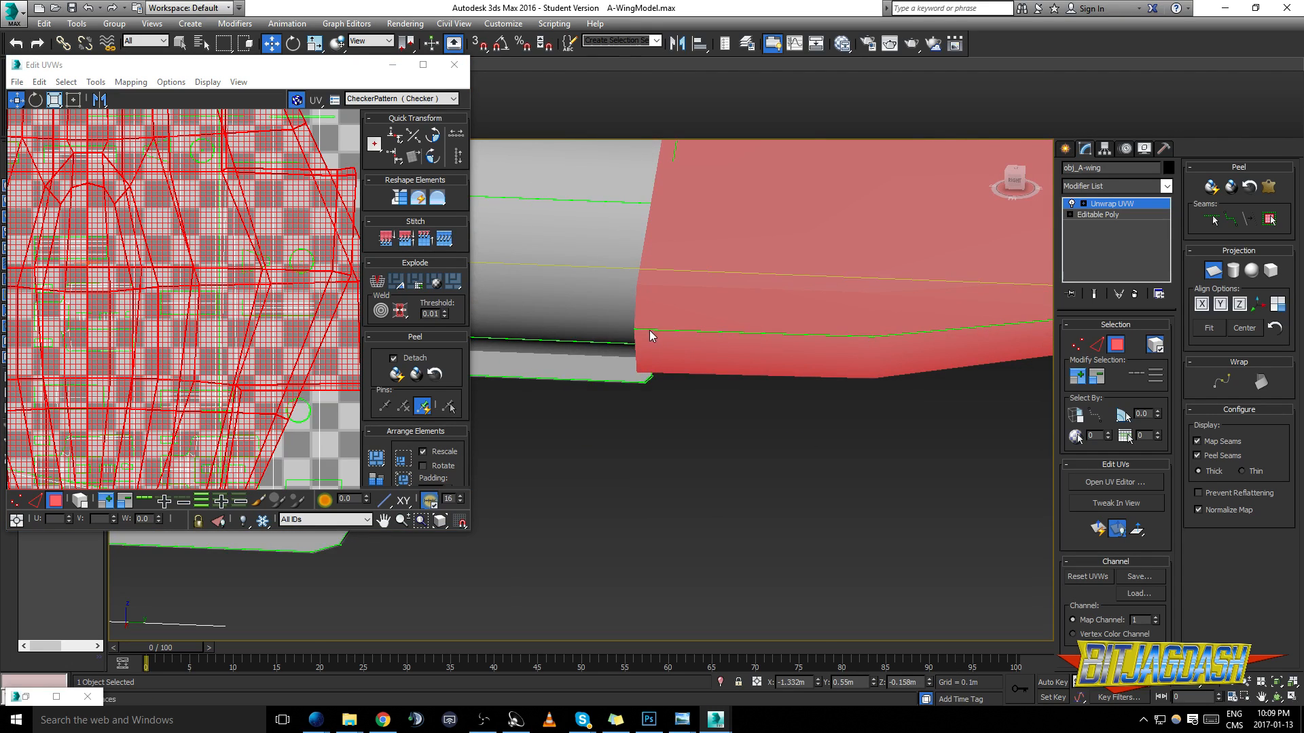
{"action": "middle_click_drag", "start_coordinate": [834, 335], "coordinate": [740, 336]}
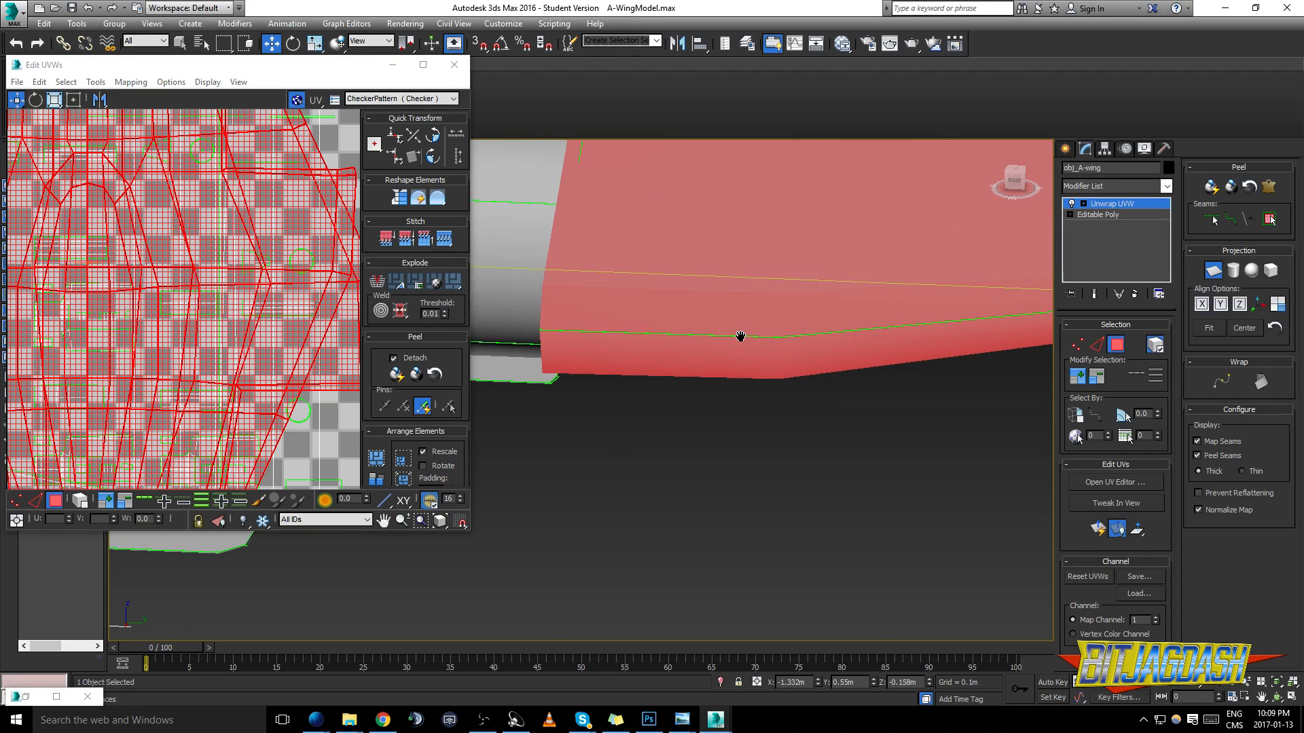
{"action": "scroll", "coordinate": [740, 337], "scroll_direction": "down", "scroll_amount": 10}
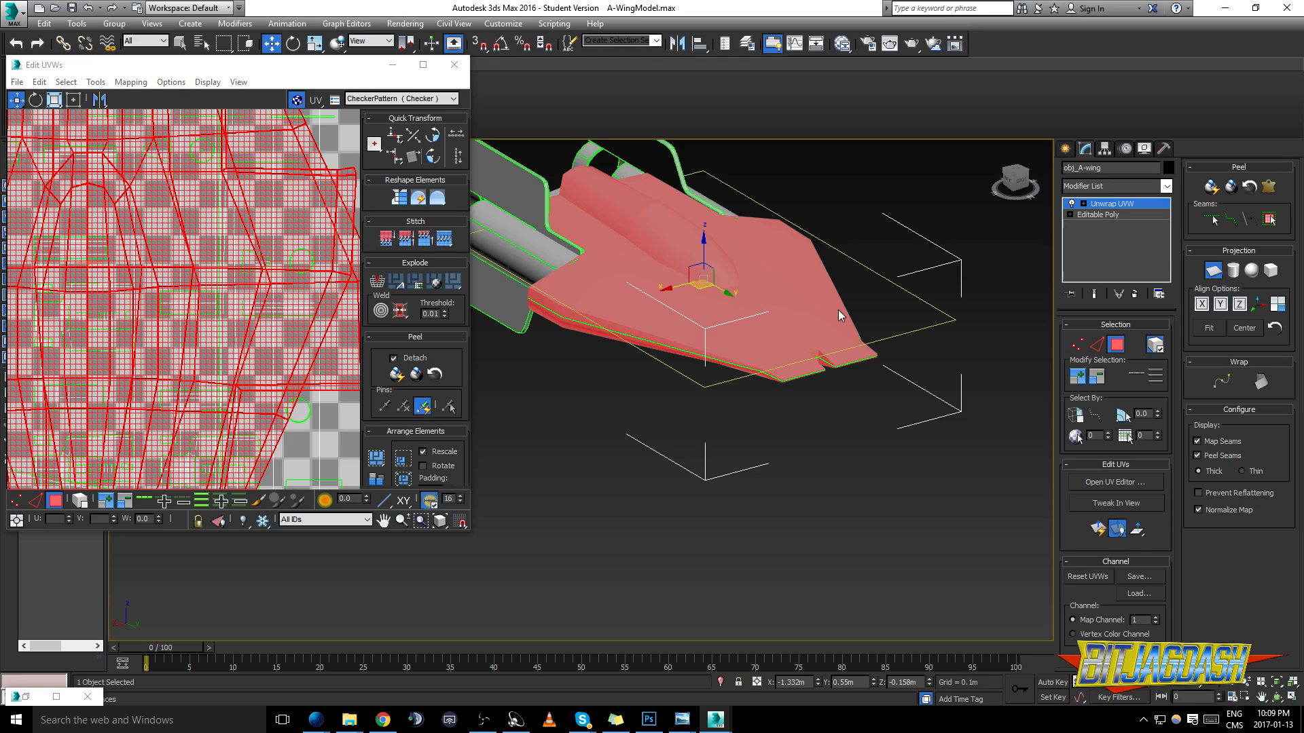
{"action": "middle_click_drag", "start_coordinate": [714, 329], "coordinate": [755, 349]}
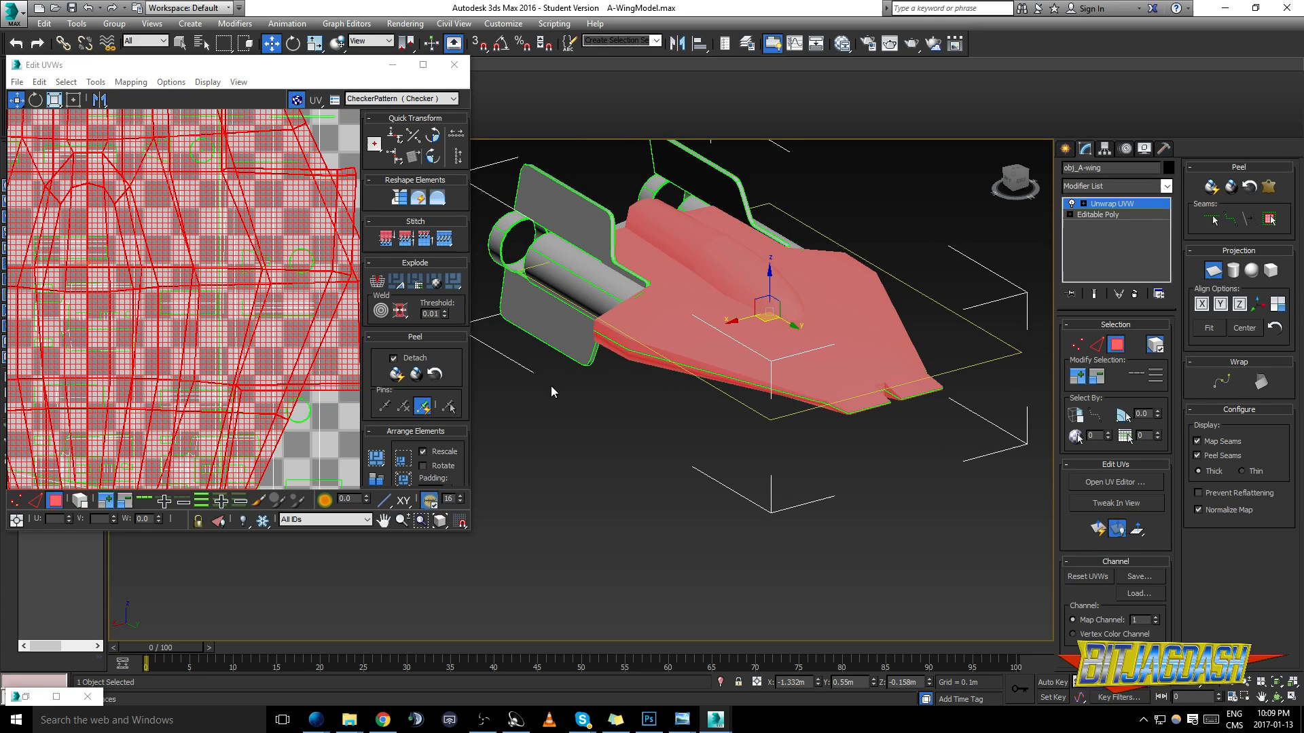
{"action": "scroll", "coordinate": [271, 331], "scroll_direction": "down", "scroll_amount": 6}
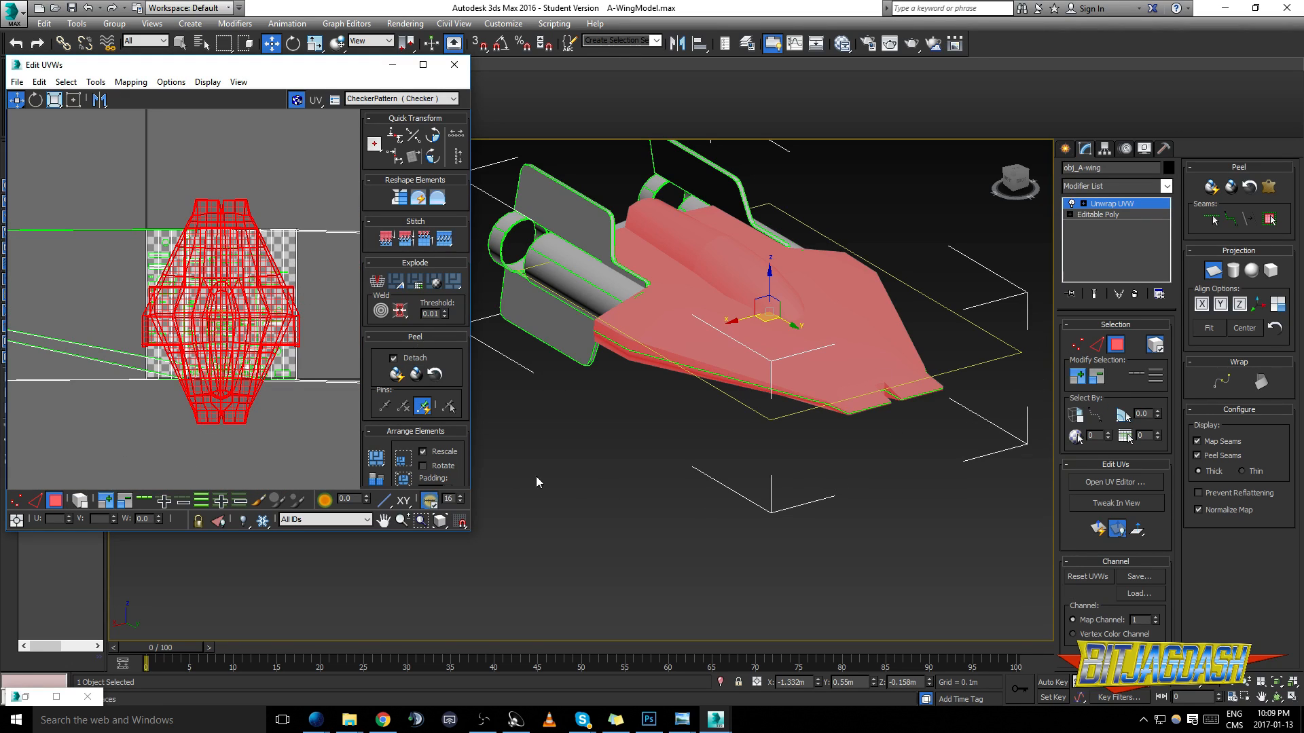
{"action": "scroll", "coordinate": [838, 372], "scroll_direction": "down", "scroll_amount": 3}
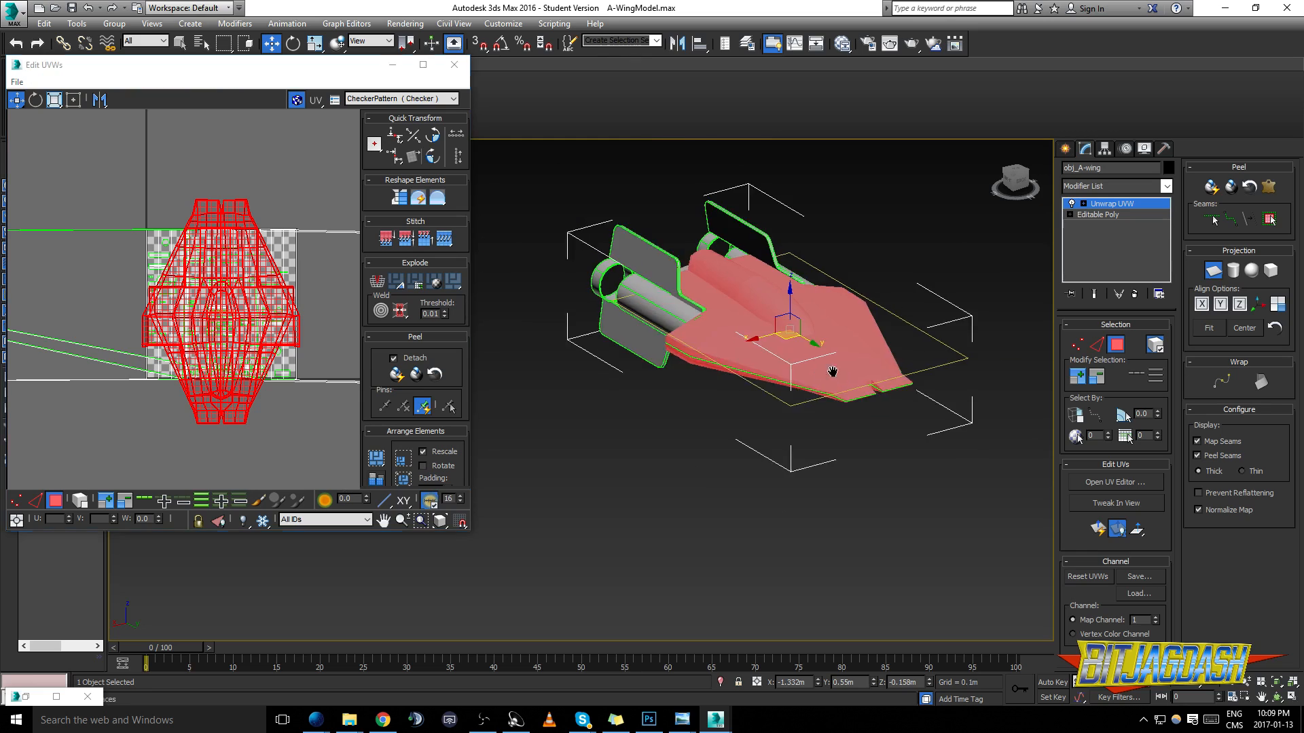
{"action": "middle_click_drag", "start_coordinate": [838, 372], "coordinate": [751, 432]}
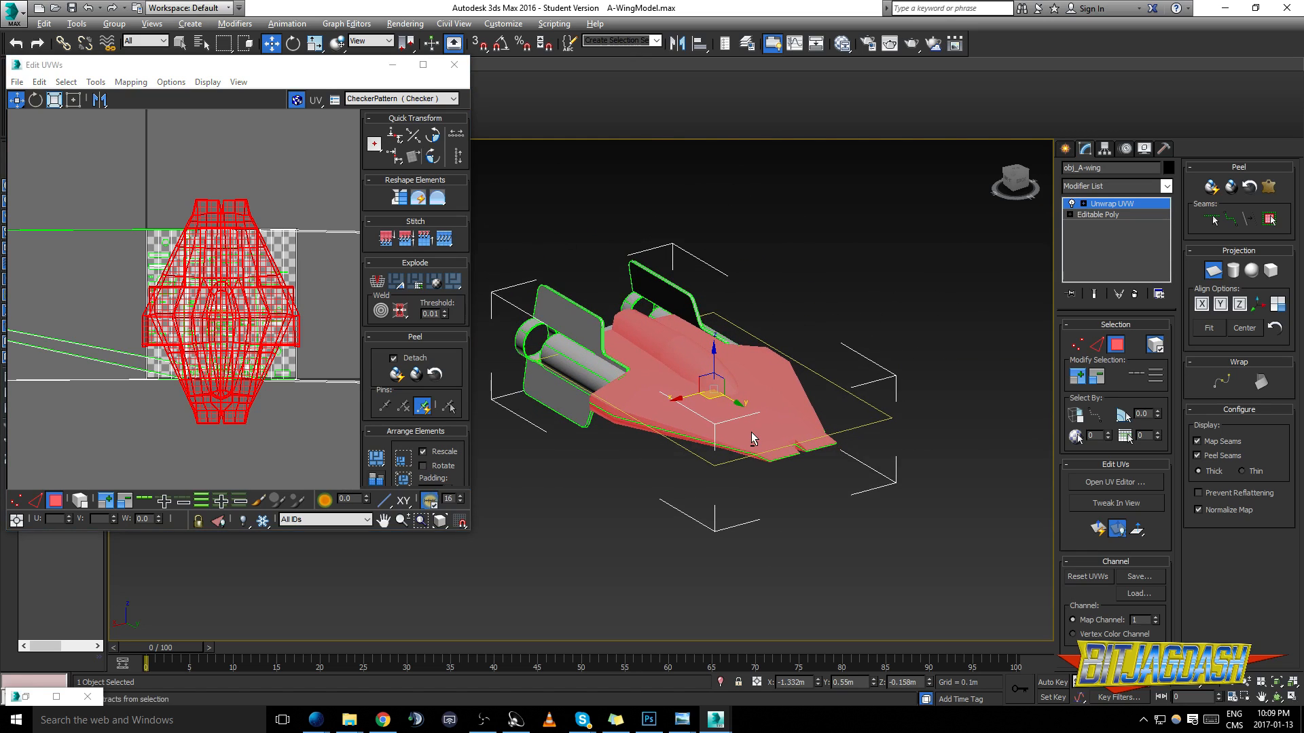
{"action": "scroll", "coordinate": [751, 432], "scroll_direction": "up", "scroll_amount": 2}
{"action": "middle_click_drag", "start_coordinate": [241, 328], "coordinate": [211, 304]}
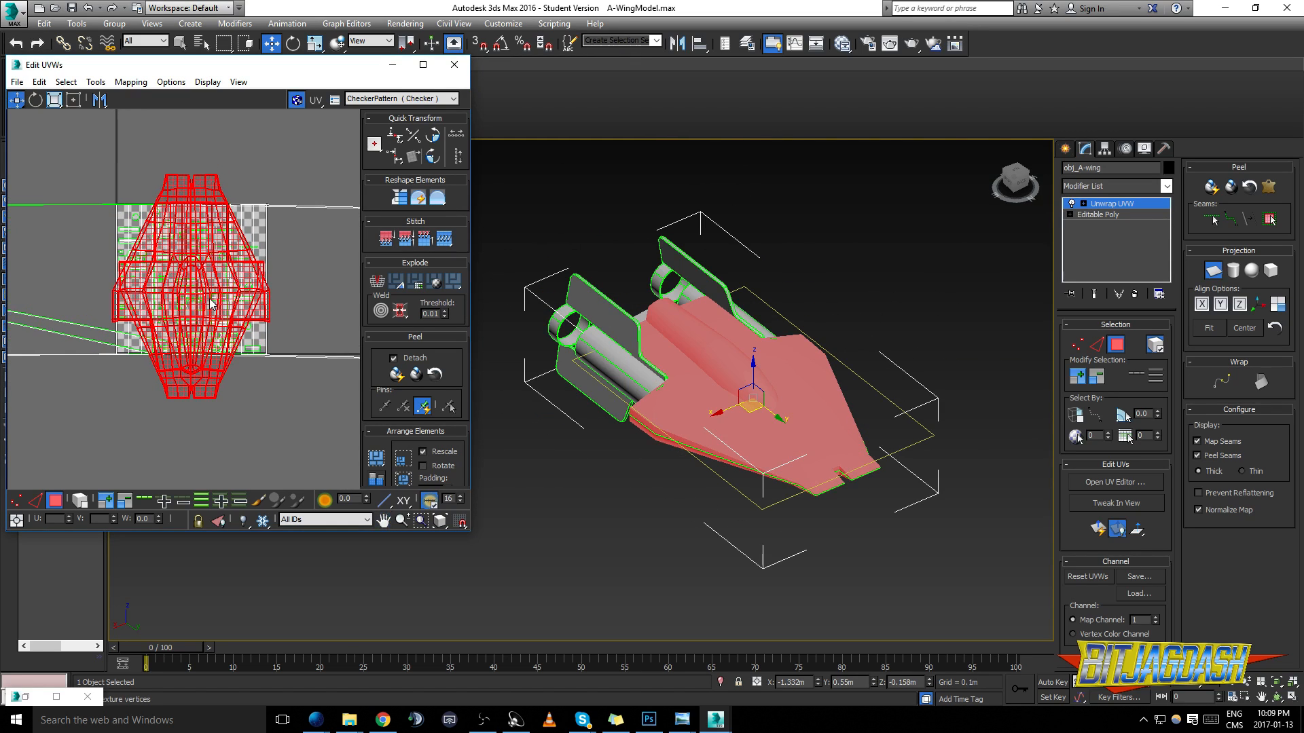
{"action": "scroll", "coordinate": [210, 303], "scroll_direction": "up", "scroll_amount": 2}
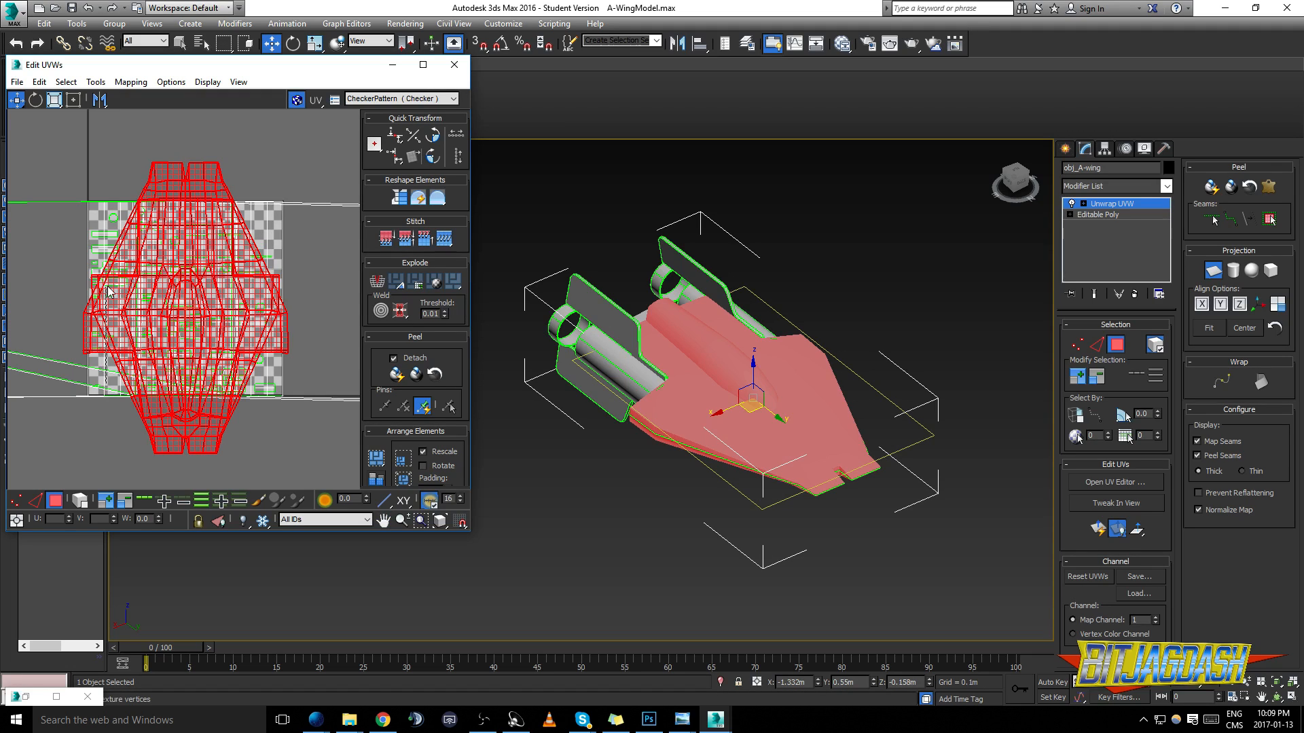
Turn off the Planar Map projection and clear the hull selection
{"action": "left_click", "coordinate": [1219, 272]}
{"action": "middle_click_drag", "start_coordinate": [942, 351], "coordinate": [899, 343], "text": "alt"}
{"action": "left_click", "coordinate": [899, 343]}
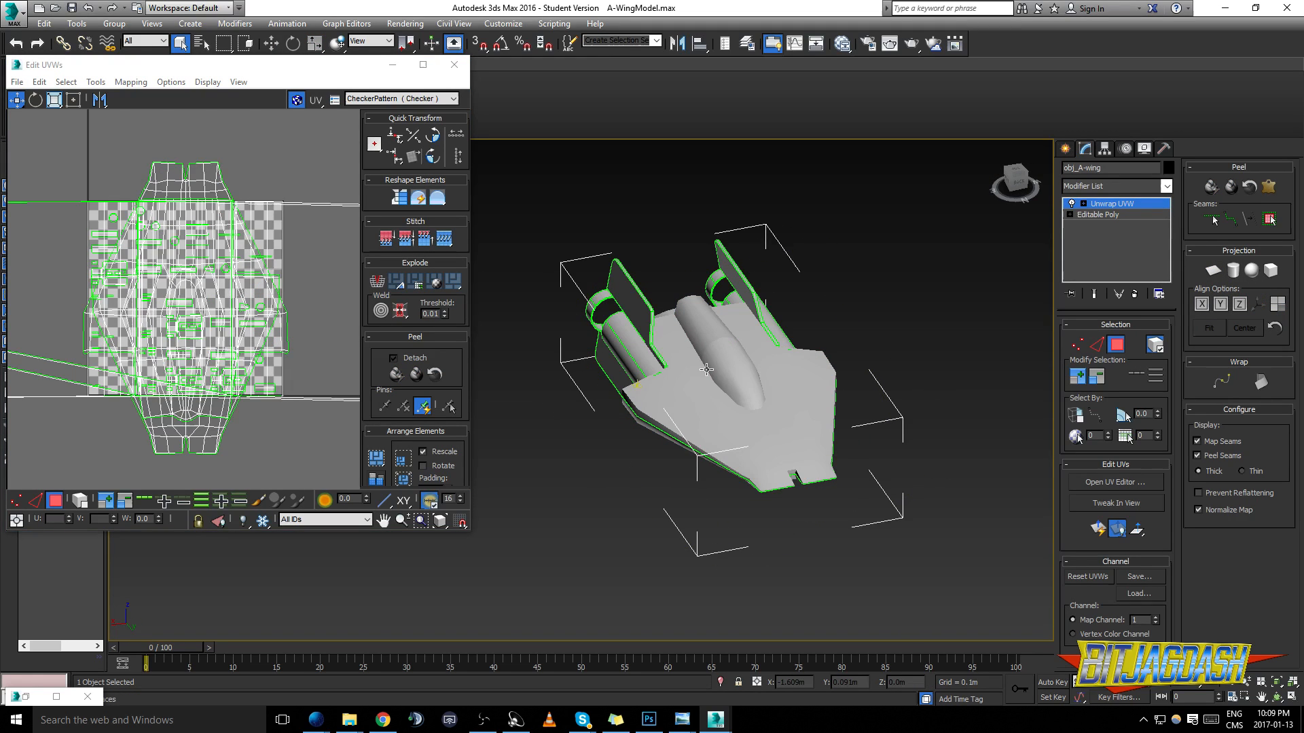
Turn on element selection in the UV editor and move the lower hull shell away from the upper one
{"action": "left_click", "coordinate": [81, 501]}
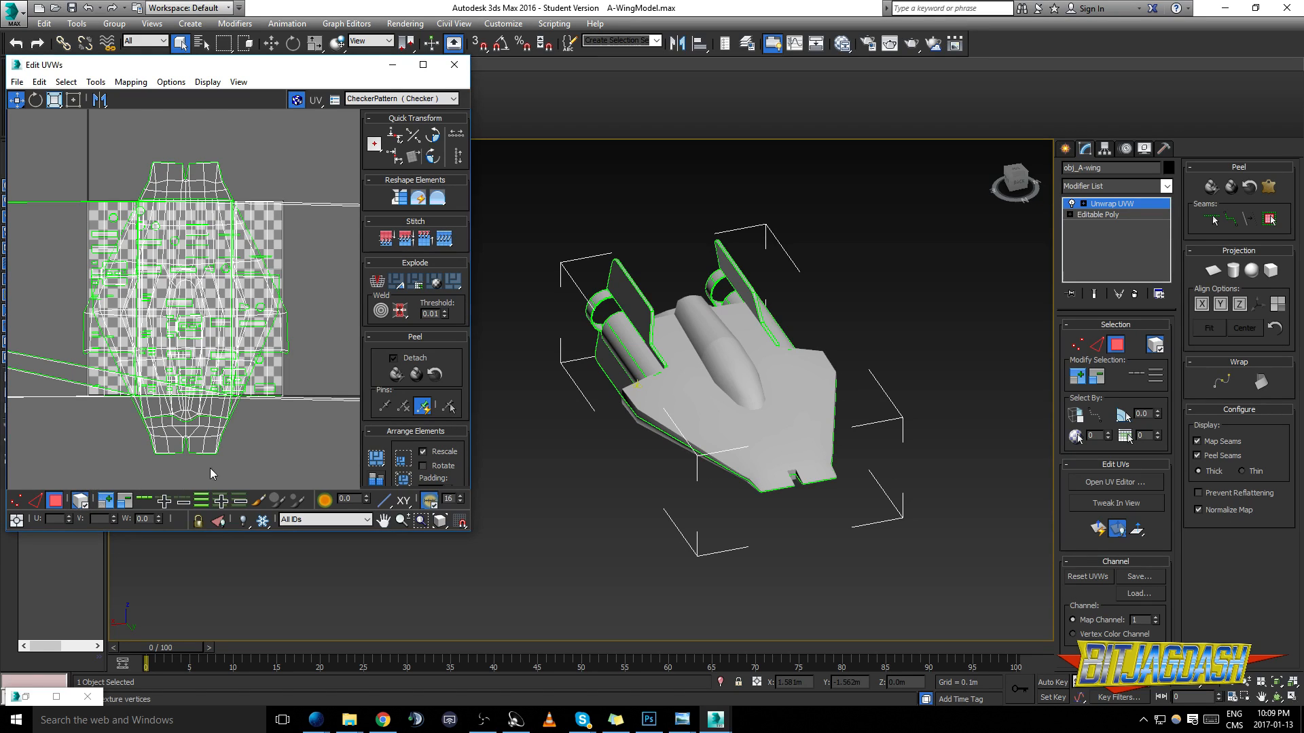
{"action": "left_click", "coordinate": [204, 444]}
{"action": "left_click_drag", "start_coordinate": [198, 333], "coordinate": [247, 266]}
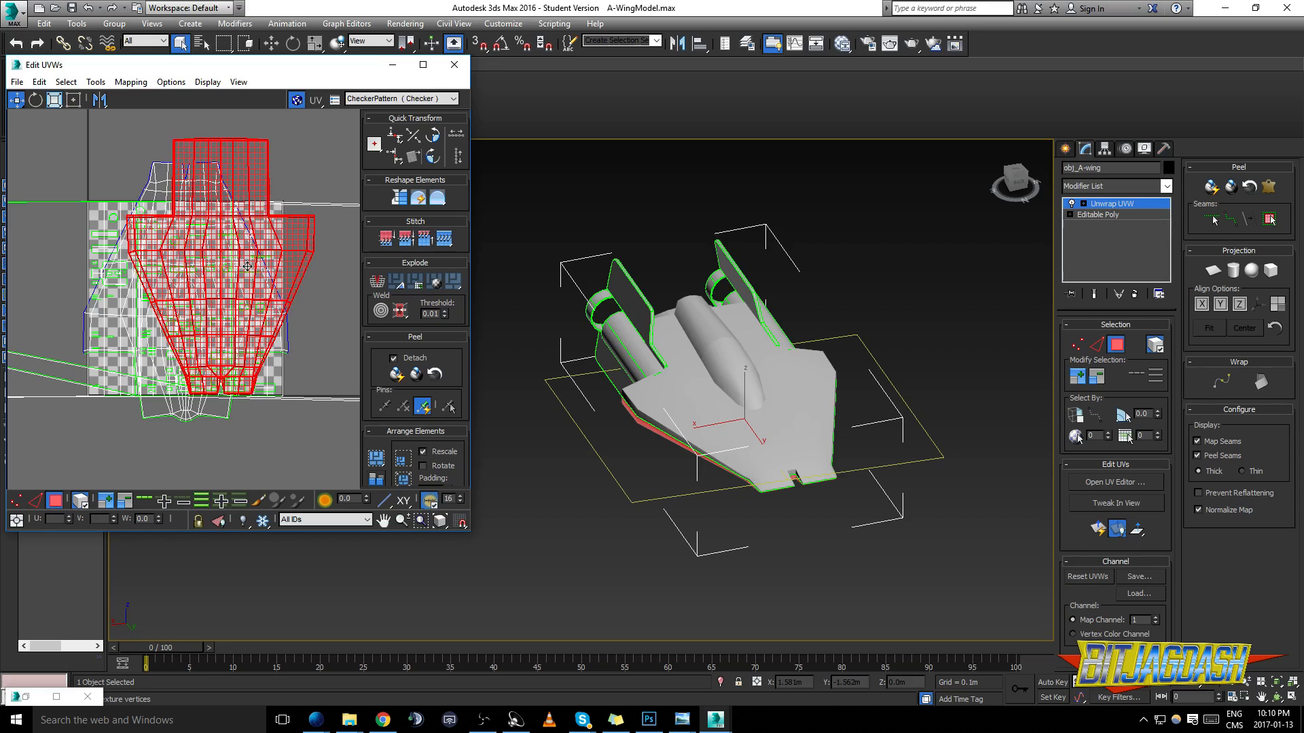
Examine the lower hull shell's nose corner and notch, comparing them with the nose notch on the model
{"action": "scroll", "coordinate": [188, 380], "scroll_direction": "up", "scroll_amount": 6}
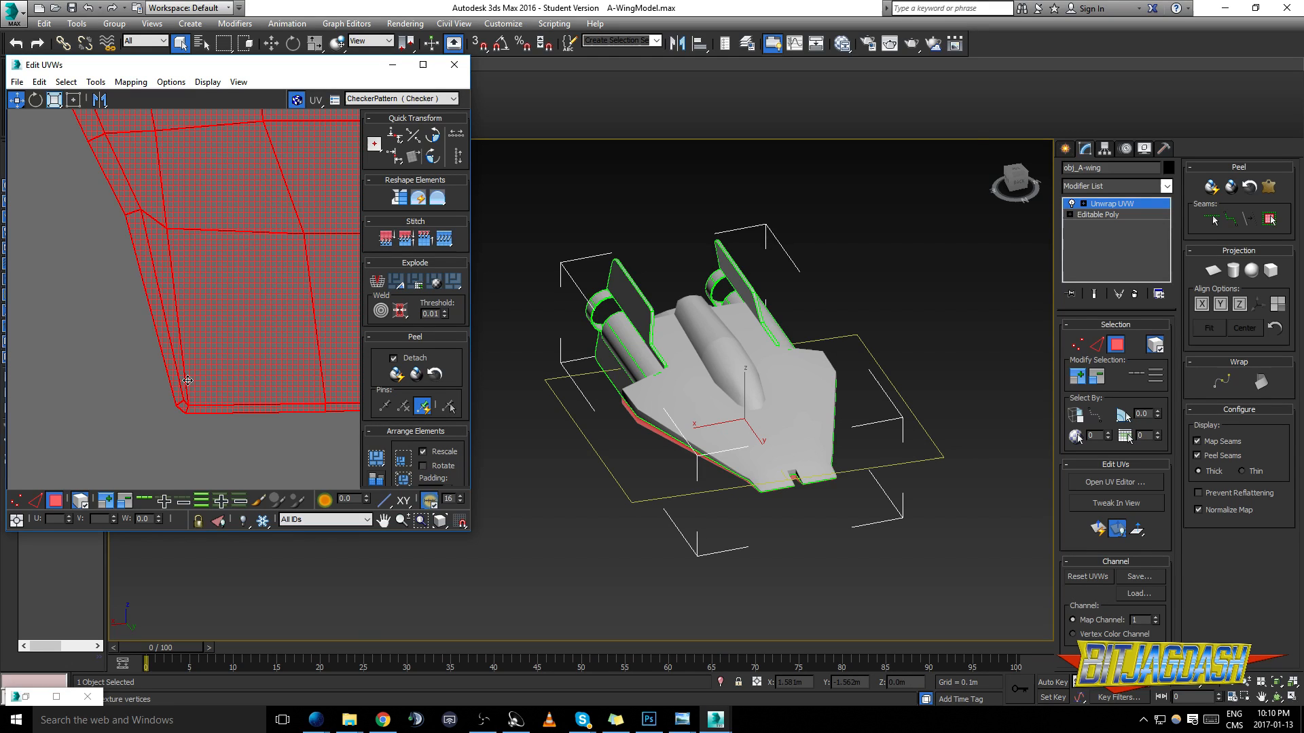
{"action": "scroll", "coordinate": [521, 445], "scroll_direction": "up", "scroll_amount": 8}
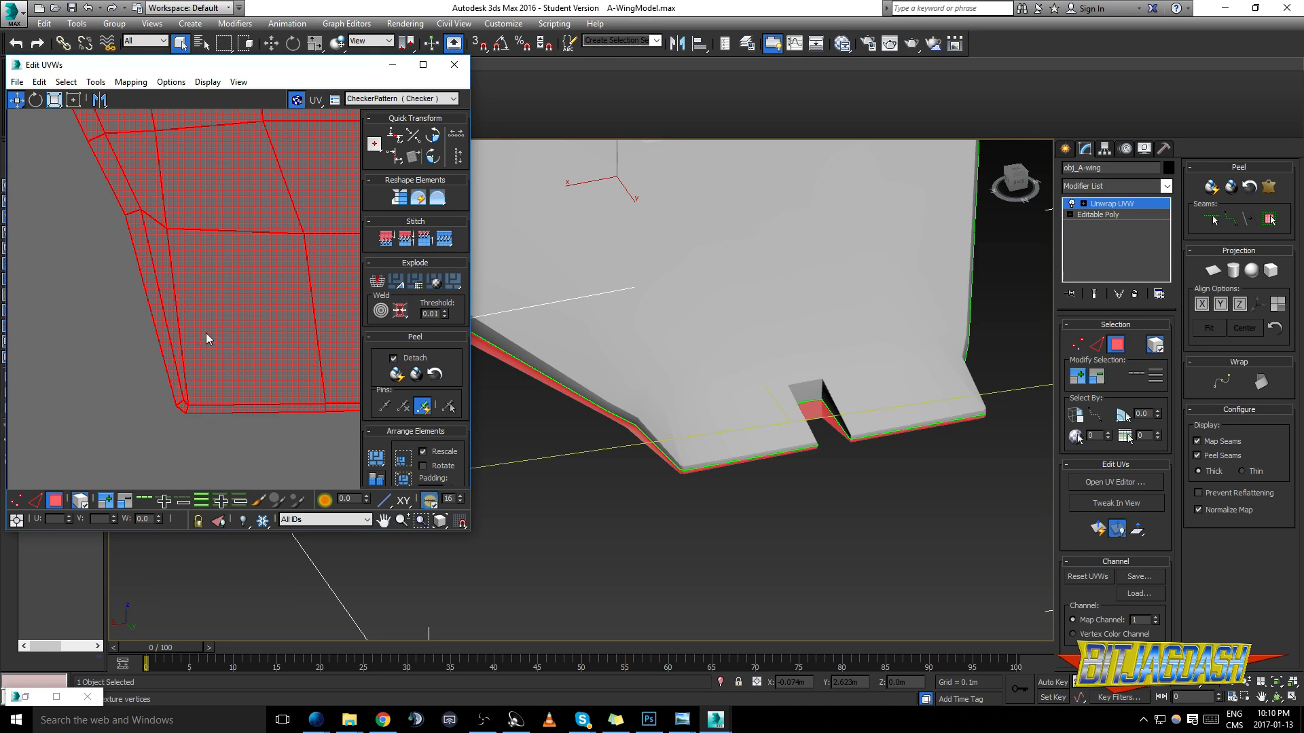
{"action": "middle_click_drag", "start_coordinate": [233, 300], "coordinate": [138, 293]}
{"action": "middle_click_drag", "start_coordinate": [327, 260], "coordinate": [254, 253]}
{"action": "scroll", "coordinate": [254, 251], "scroll_direction": "down", "scroll_amount": 2}
{"action": "scroll", "coordinate": [266, 234], "scroll_direction": "up", "scroll_amount": 1}
{"action": "scroll", "coordinate": [267, 234], "scroll_direction": "up", "scroll_amount": 2}
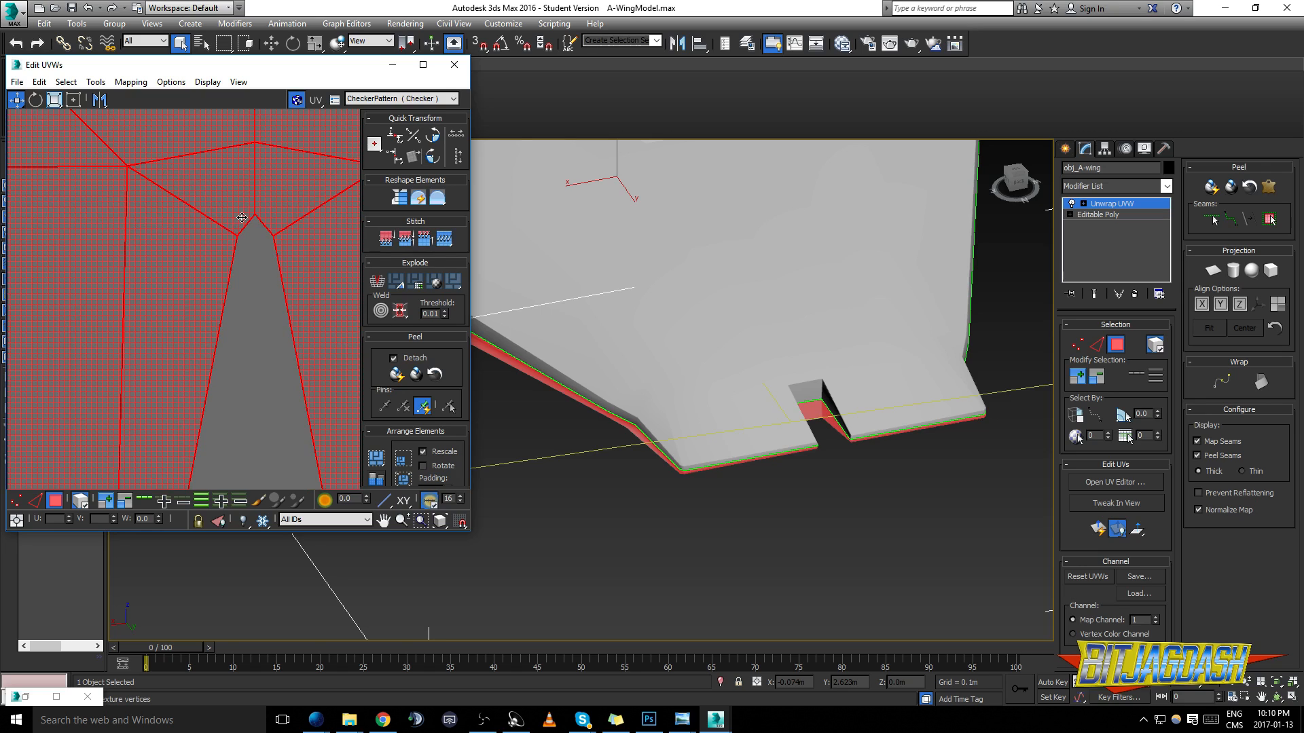
{"action": "middle_click_drag", "start_coordinate": [836, 390], "coordinate": [797, 390], "text": "alt"}
{"action": "scroll", "coordinate": [797, 390], "scroll_direction": "up", "scroll_amount": 3}
{"action": "middle_click_drag", "start_coordinate": [673, 418], "coordinate": [687, 414], "text": "alt"}
{"action": "scroll", "coordinate": [232, 296], "scroll_direction": "down", "scroll_amount": 4}
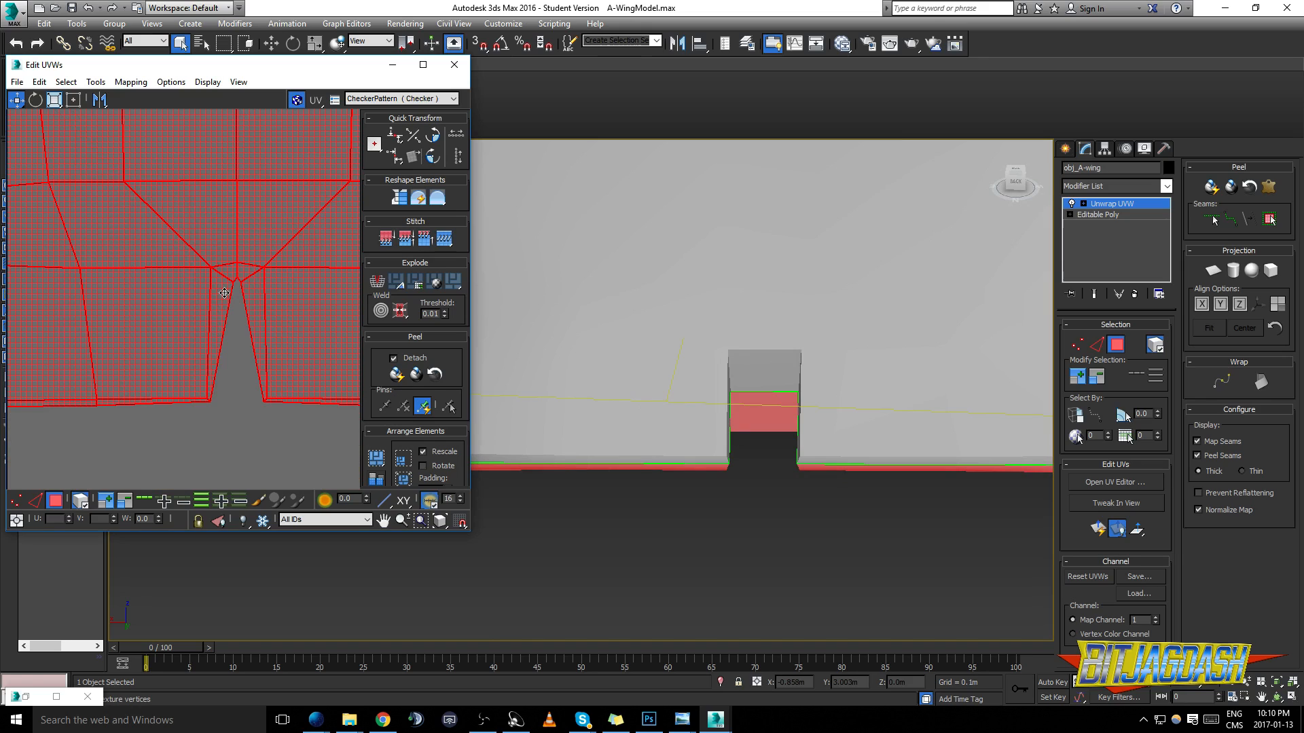
Select the upper hull shell and move it into the empty space below the checker tile
{"action": "left_click", "coordinate": [254, 213]}
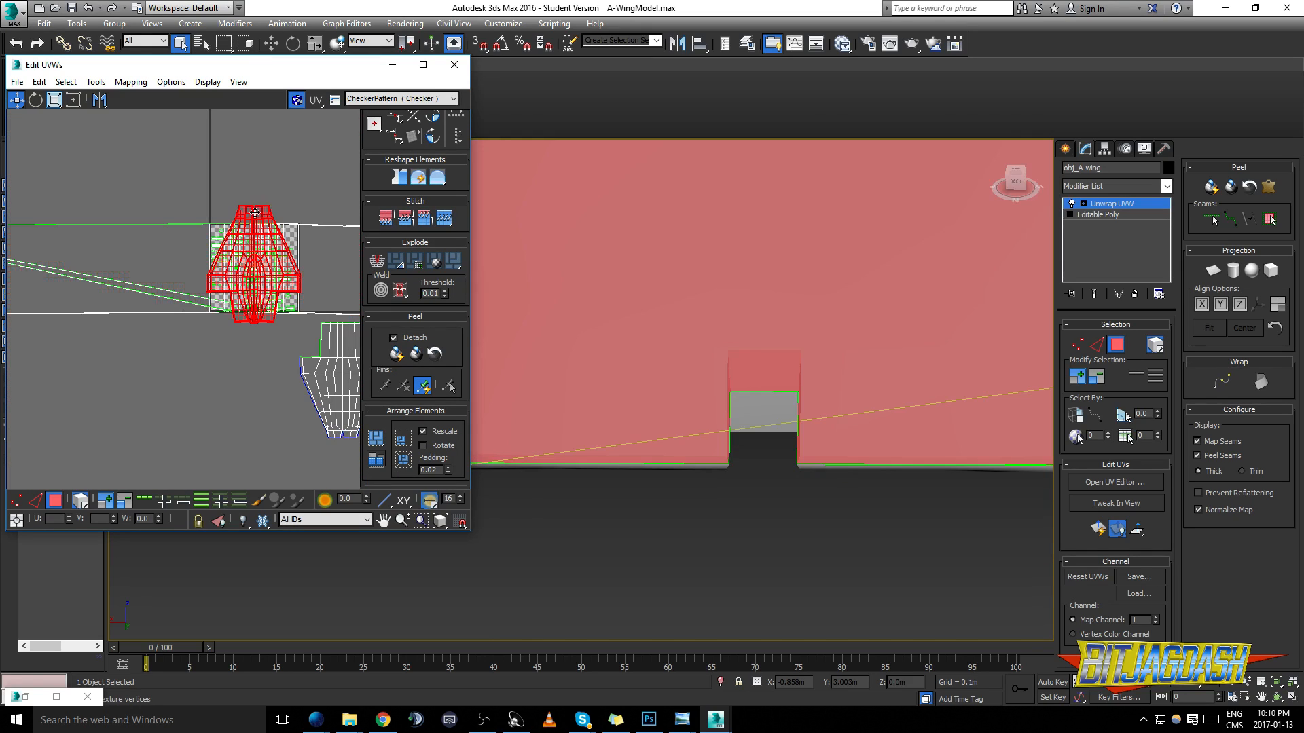
{"action": "left_click_drag", "start_coordinate": [269, 211], "coordinate": [236, 348]}
{"action": "scroll", "coordinate": [246, 364], "scroll_direction": "up", "scroll_amount": 2}
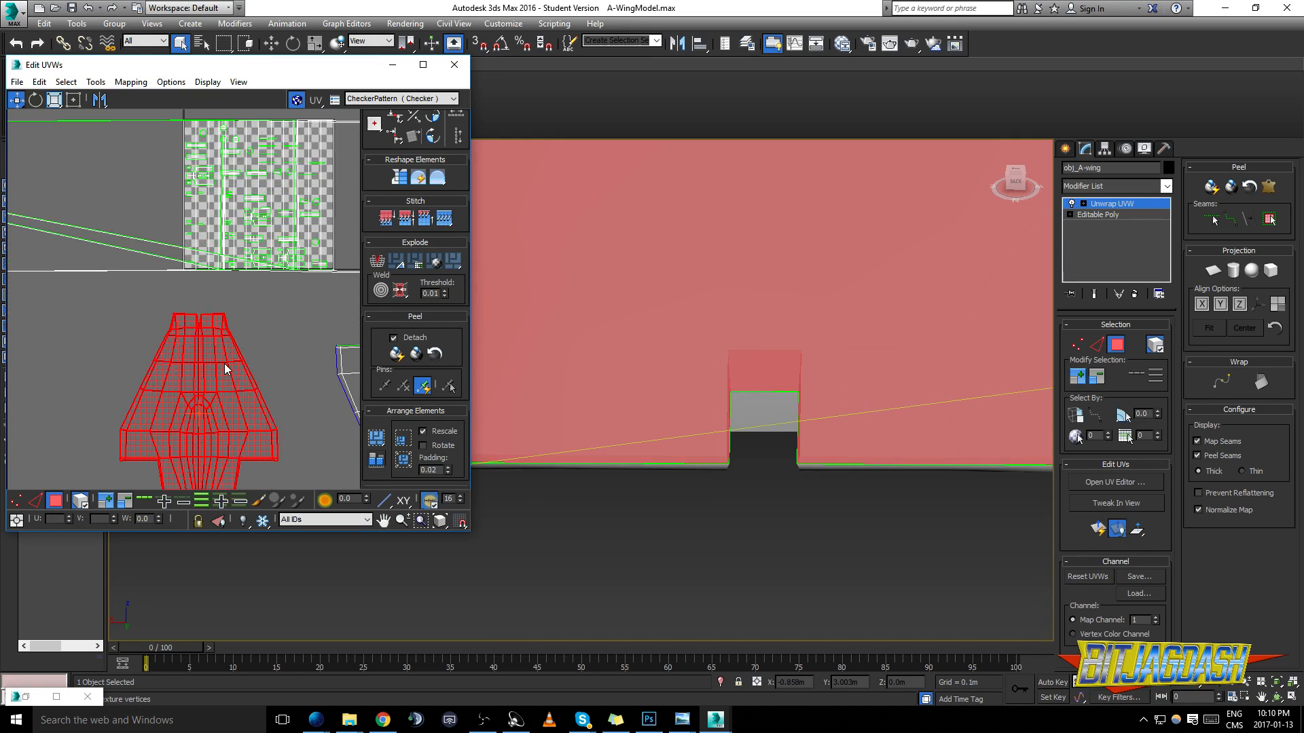
Display edged faces on the model around the nose notch to compare with the upper hull shell
{"action": "scroll", "coordinate": [199, 329], "scroll_direction": "up", "scroll_amount": 6}
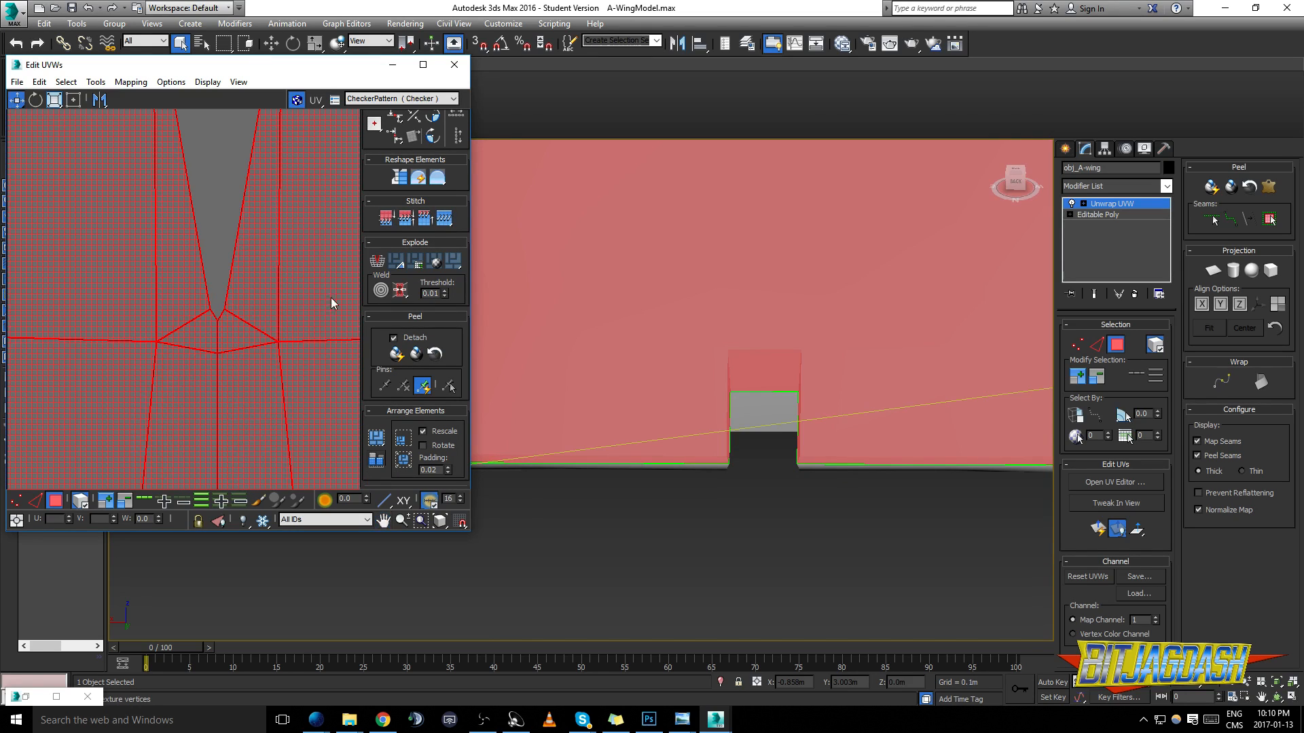
{"action": "middle_click_drag", "start_coordinate": [801, 425], "coordinate": [838, 450]}
{"action": "key", "text": "F4"}
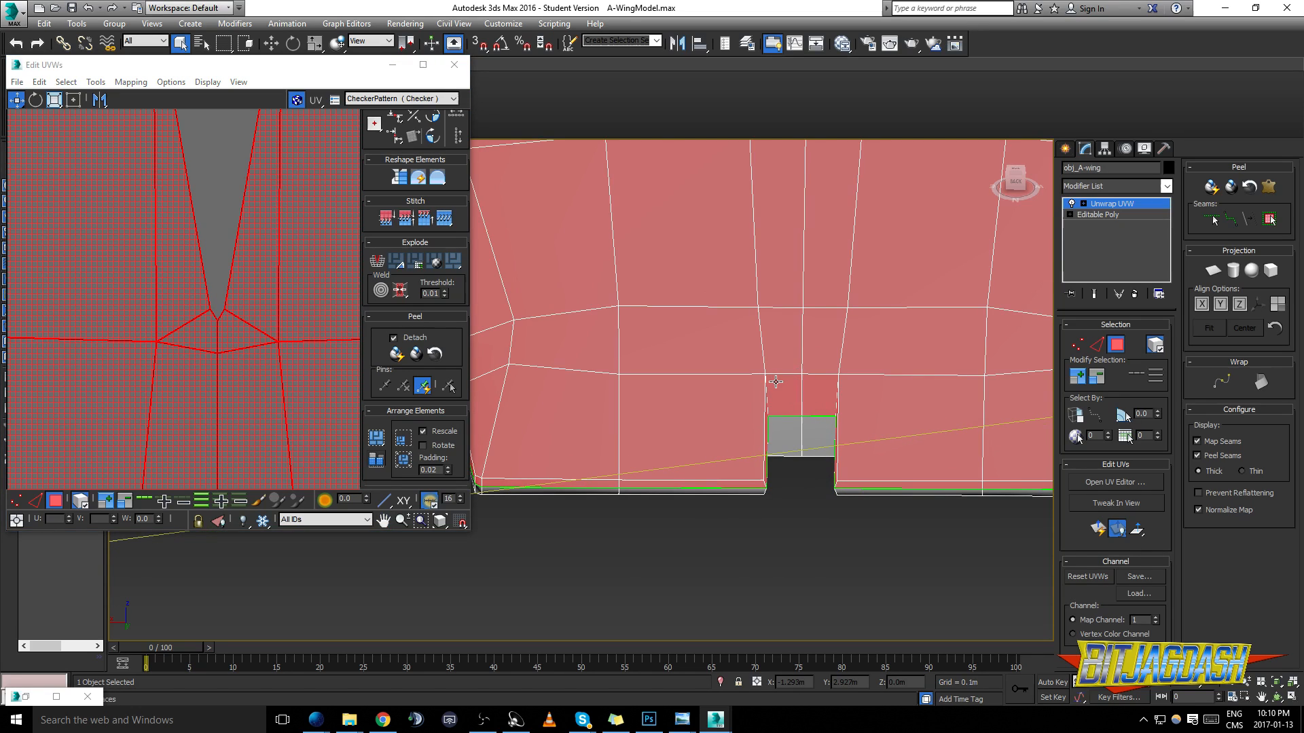
{"action": "mouse_move", "coordinate": [775, 382]}
{"action": "middle_mouse_down", "text": "alt"}
{"action": "mouse_move", "coordinate": [733, 384]}
{"action": "mouse_move", "coordinate": [777, 385]}
{"action": "middle_mouse_up", "text": "alt"}
{"action": "middle_click_drag", "start_coordinate": [225, 330], "coordinate": [239, 342]}
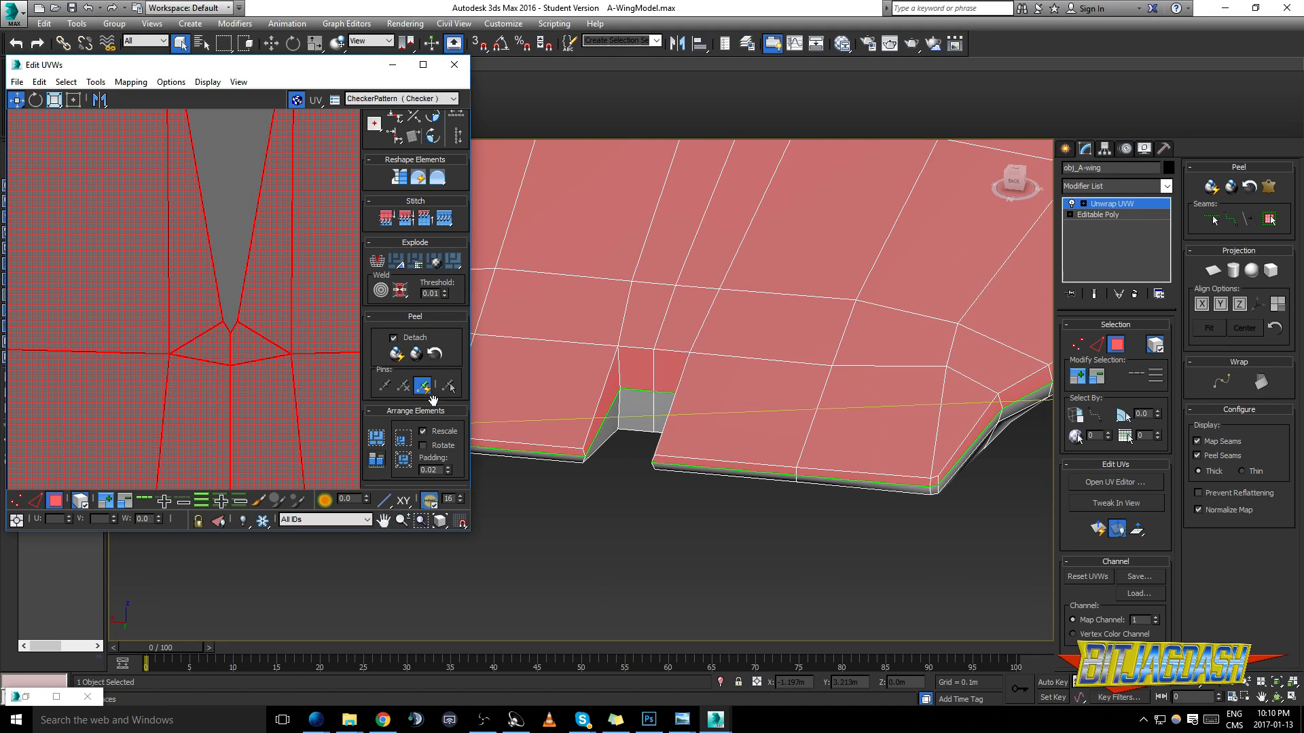
Examine the upper hull shell in the UV editor from the nose to its rear edge for distortion
{"action": "scroll", "coordinate": [203, 321], "scroll_direction": "down", "scroll_amount": 3}
{"action": "scroll", "coordinate": [187, 353], "scroll_direction": "down", "scroll_amount": 5}
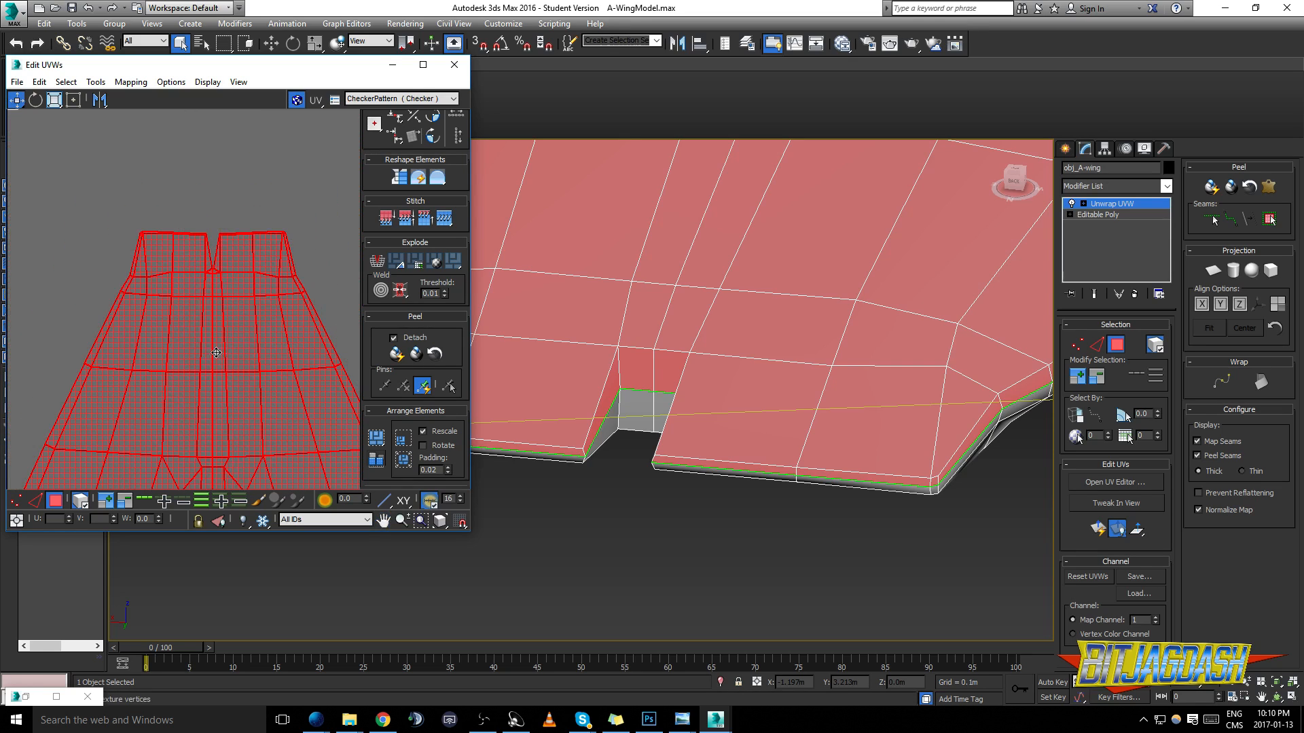
{"action": "scroll", "coordinate": [231, 408], "scroll_direction": "down", "scroll_amount": 3}
{"action": "middle_click_drag", "start_coordinate": [250, 414], "coordinate": [208, 209]}
{"action": "scroll", "coordinate": [242, 270], "scroll_direction": "up", "scroll_amount": 6}
{"action": "middle_click_drag", "start_coordinate": [198, 434], "coordinate": [192, 261]}
{"action": "middle_click_drag", "start_coordinate": [196, 391], "coordinate": [124, 337]}
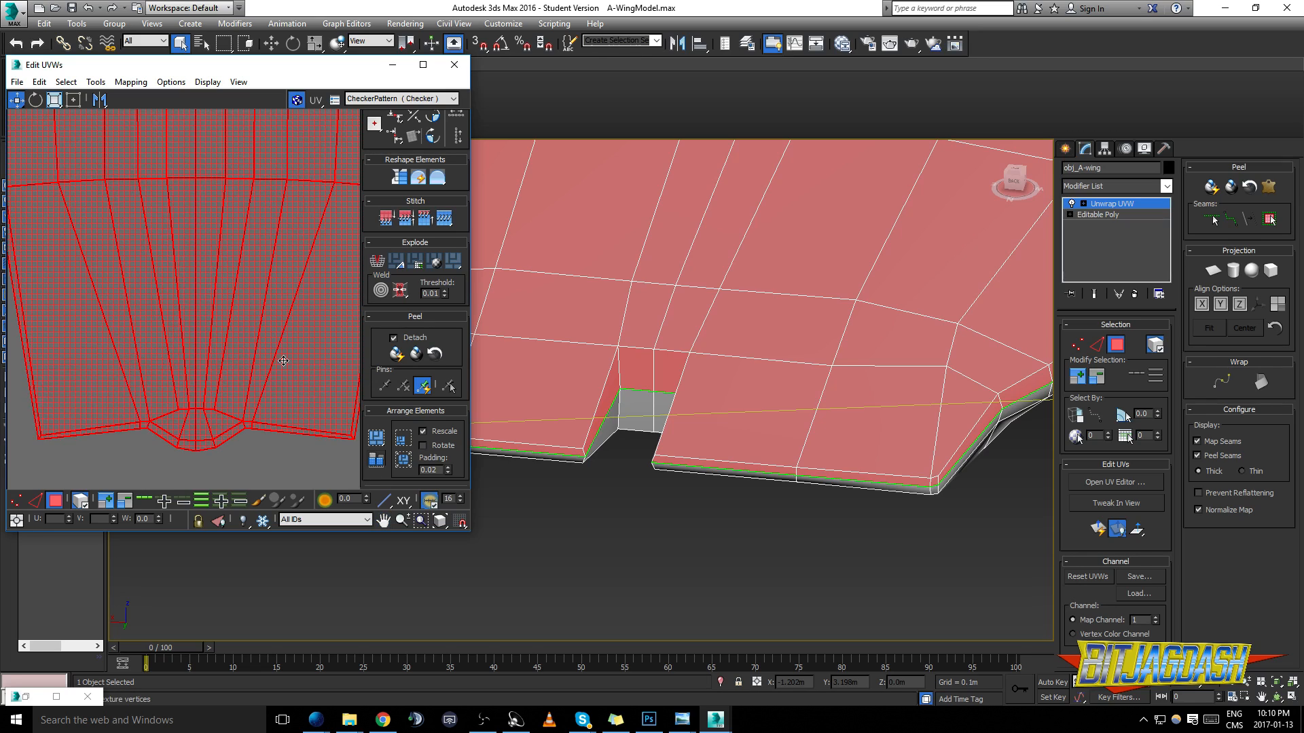
Move the upper hull shell closer to the lower hull shell beneath the checker tile
{"action": "scroll", "coordinate": [283, 360], "scroll_direction": "down", "scroll_amount": 6}
{"action": "middle_click_drag", "start_coordinate": [291, 258], "coordinate": [175, 378]}
{"action": "left_click_drag", "start_coordinate": [159, 388], "coordinate": [183, 379]}
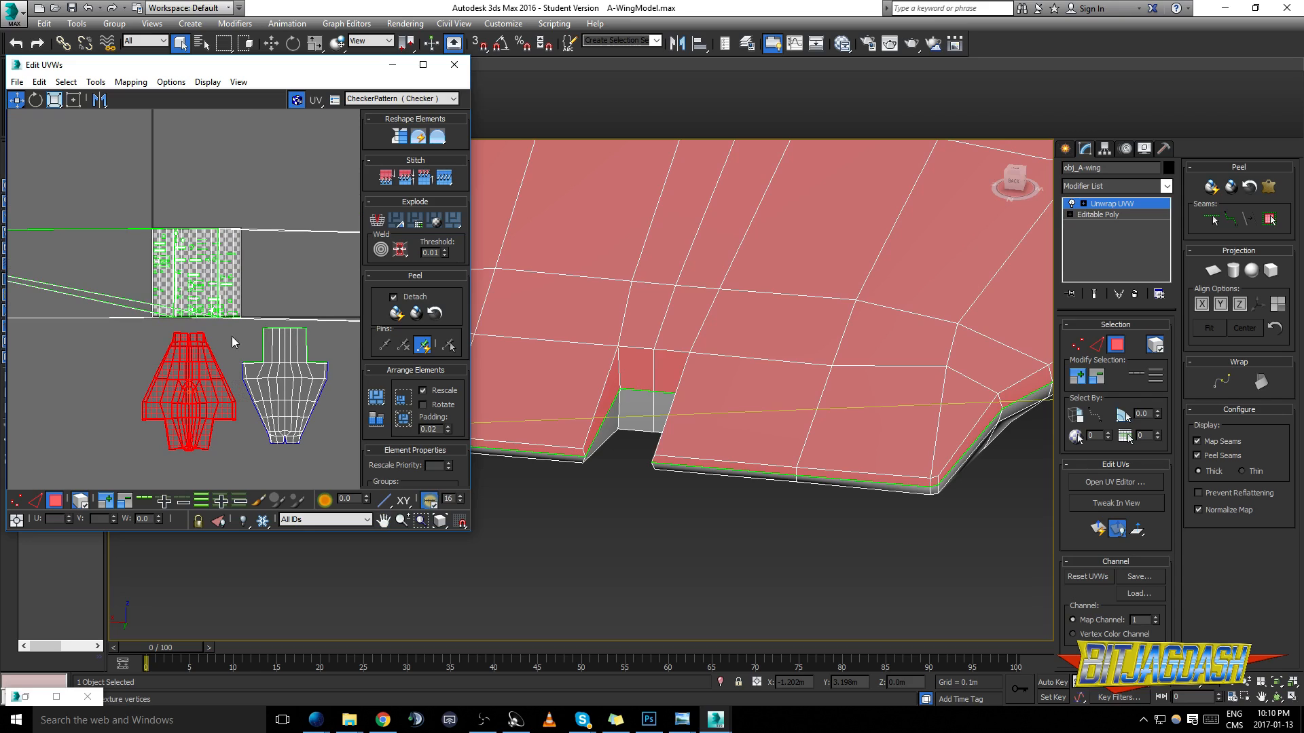
Turn on angle snap and rotate the upper hull shell half a turn to match the lower shell's orientation
{"action": "left_click", "coordinate": [35, 100]}
{"action": "left_click_drag", "start_coordinate": [191, 350], "coordinate": [187, 458]}
{"action": "left_click", "coordinate": [499, 45]}
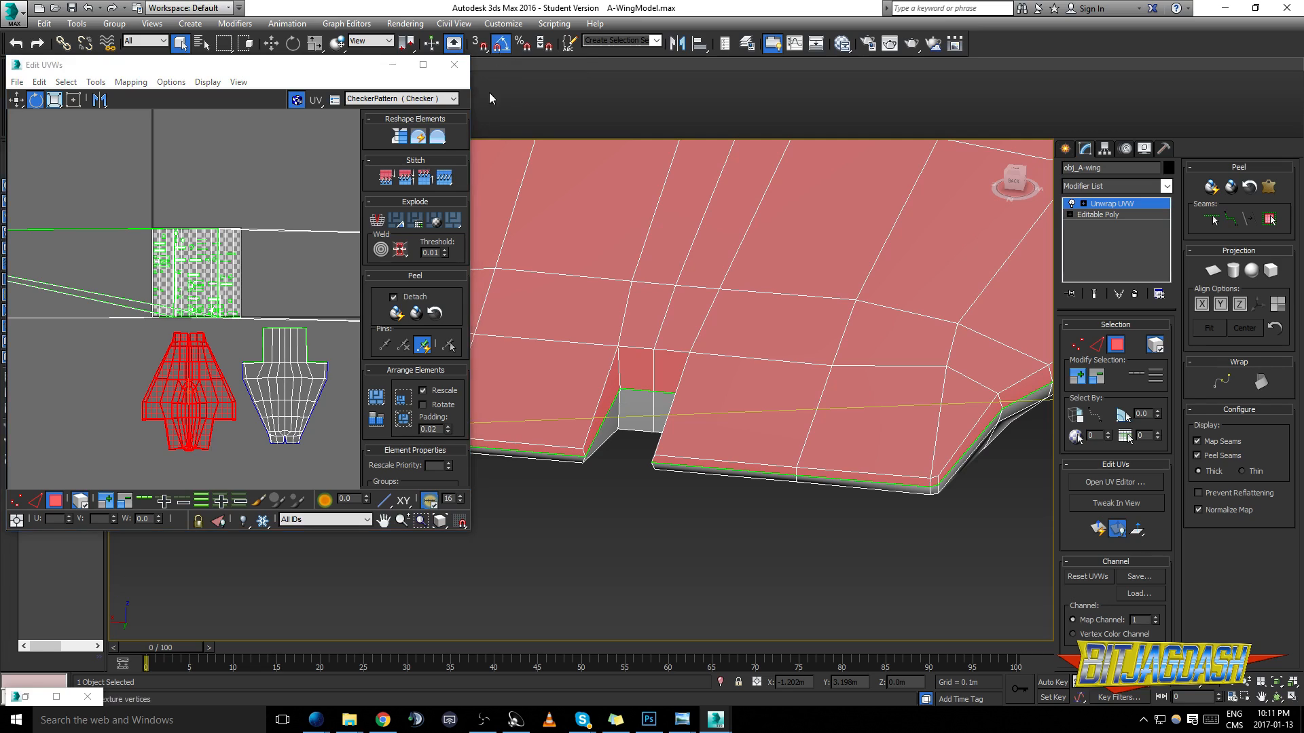
{"action": "left_click_drag", "start_coordinate": [205, 355], "coordinate": [172, 450]}
Move the rotated upper hull shell over the lower one to compare their outlines
{"action": "key", "text": "q"}
{"action": "middle_click_drag", "start_coordinate": [217, 407], "coordinate": [192, 339]}
{"action": "left_click_drag", "start_coordinate": [154, 341], "coordinate": [252, 334]}
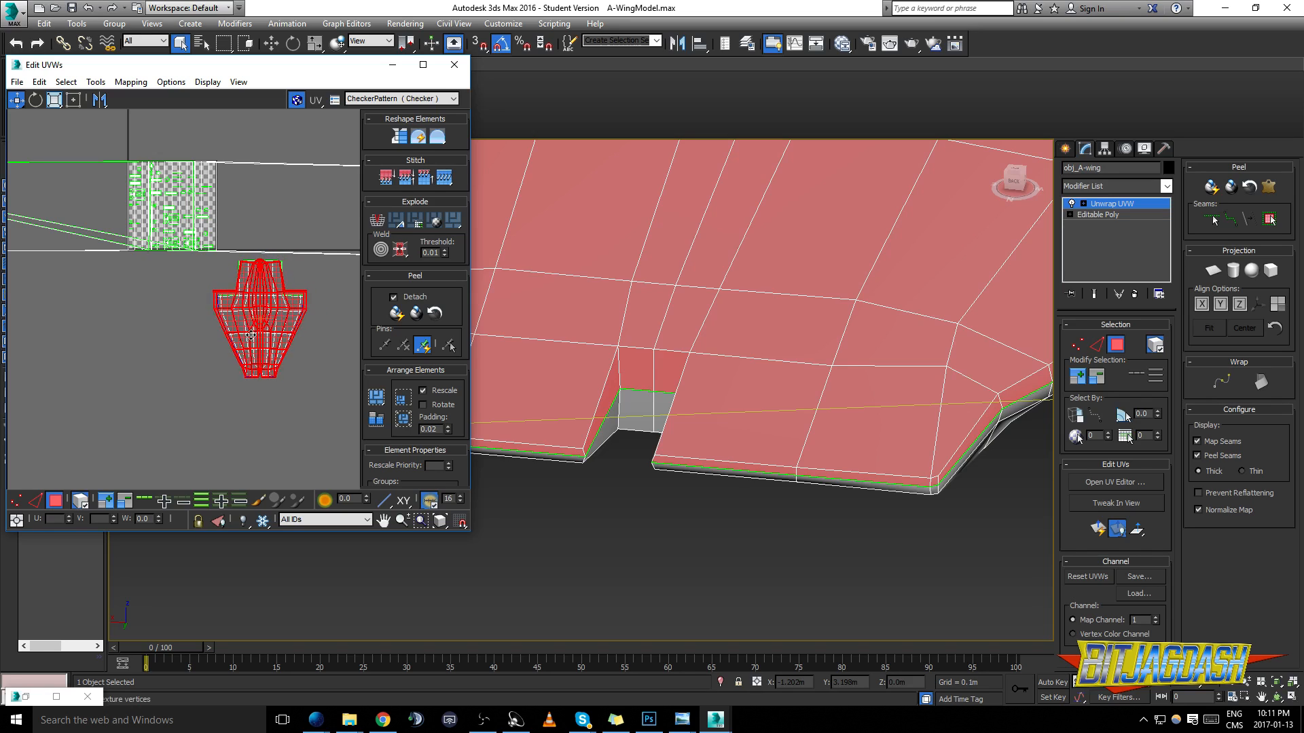
{"action": "scroll", "coordinate": [253, 334], "scroll_direction": "up", "scroll_amount": 6}
{"action": "middle_click_drag", "start_coordinate": [285, 329], "coordinate": [224, 356]}
{"action": "left_click_drag", "start_coordinate": [216, 302], "coordinate": [237, 318]}
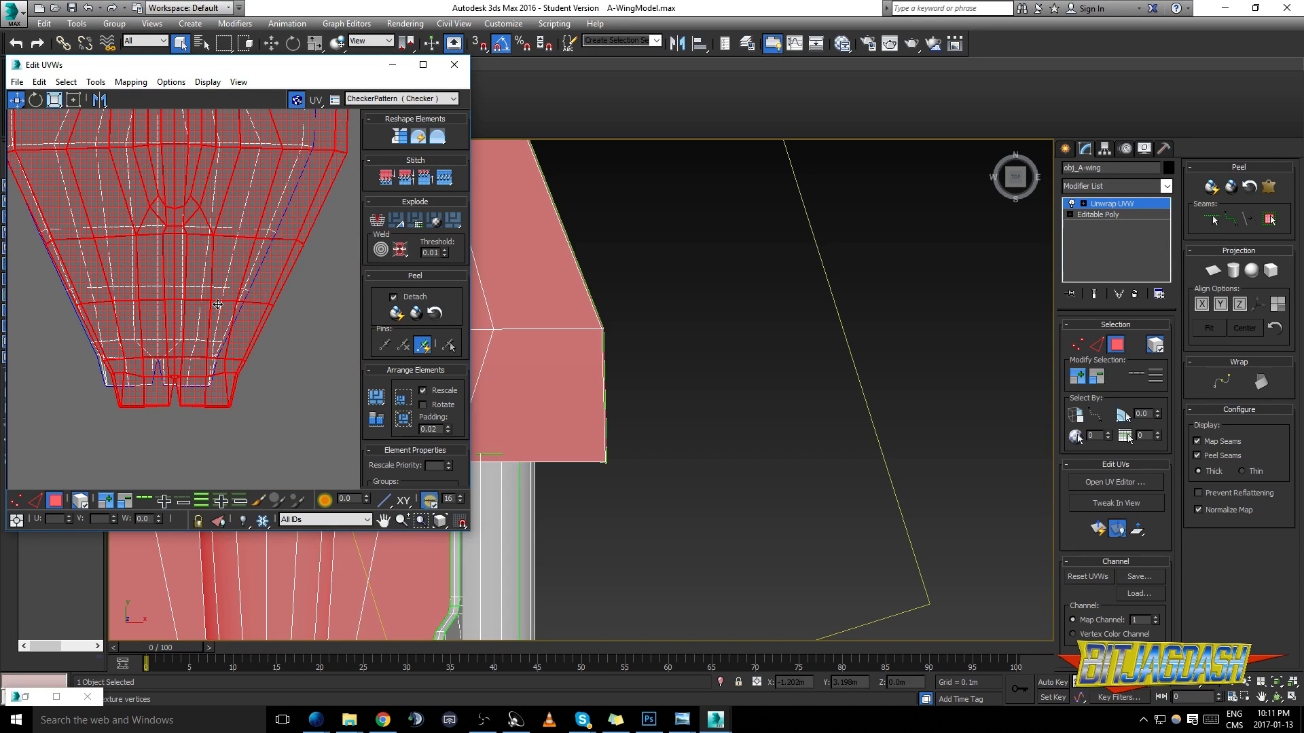
Move the upper hull shell off the lower hull shell and place it upright directly beside it beneath the checker tile
{"action": "middle_click_drag", "start_coordinate": [198, 281], "coordinate": [309, 329]}
{"action": "left_click_drag", "start_coordinate": [264, 284], "coordinate": [252, 270]}
{"action": "key", "text": "w"}
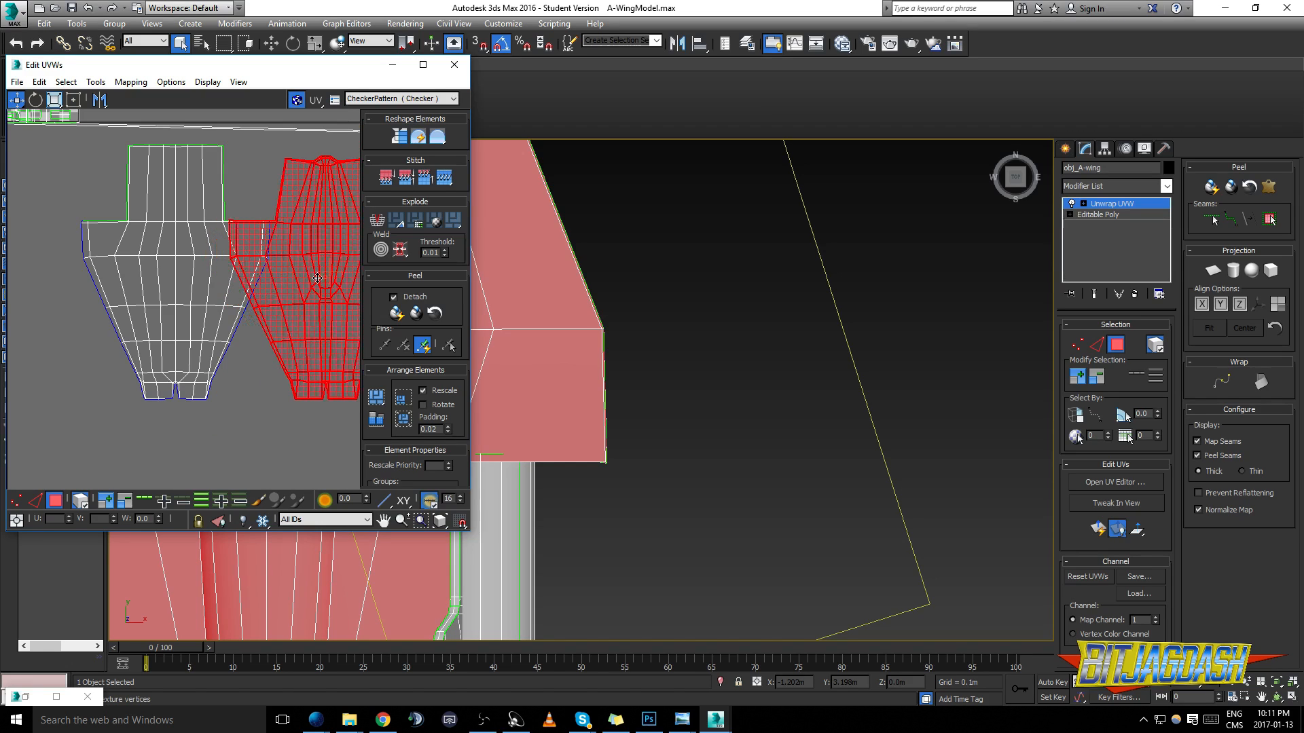
{"action": "left_click_drag", "start_coordinate": [282, 268], "coordinate": [322, 268]}
{"action": "scroll", "coordinate": [322, 267], "scroll_direction": "down", "scroll_amount": 1}
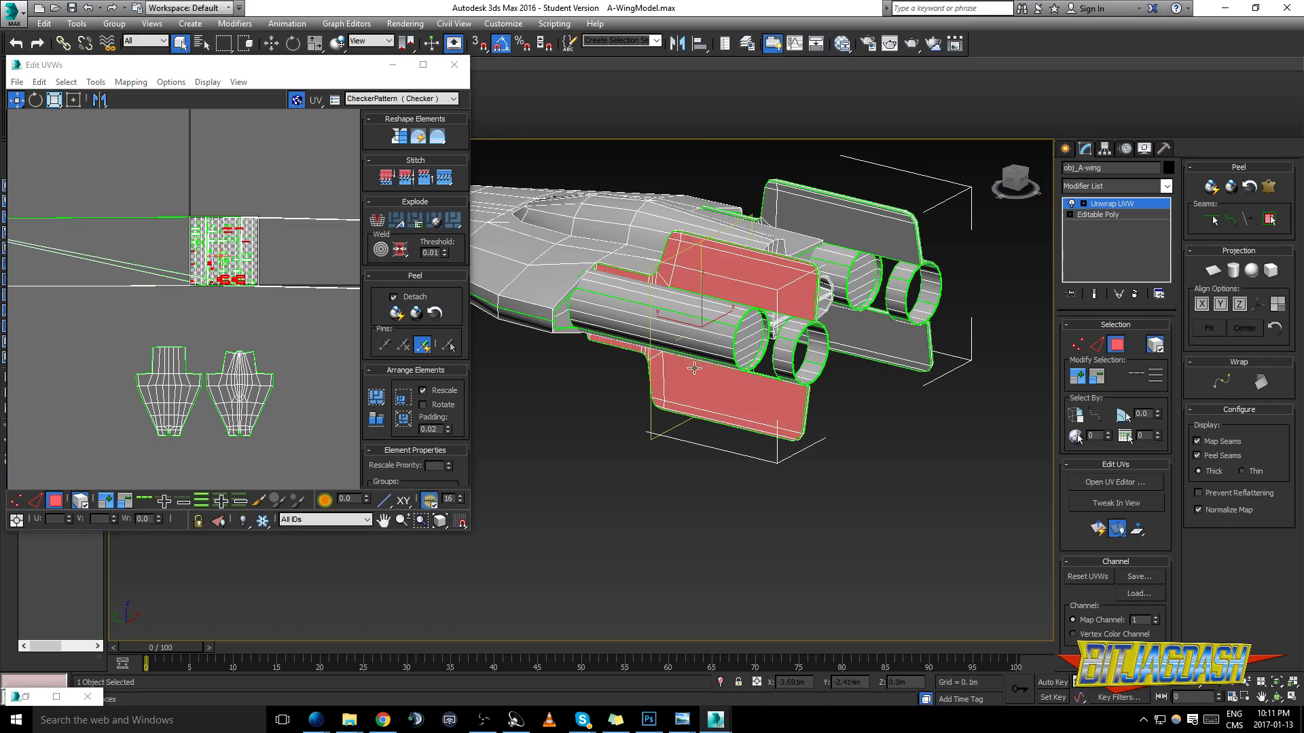
Apply a planar projection to the selected left fins and align it to the X axis
{"action": "scroll", "coordinate": [698, 322], "scroll_direction": "up", "scroll_amount": 2}
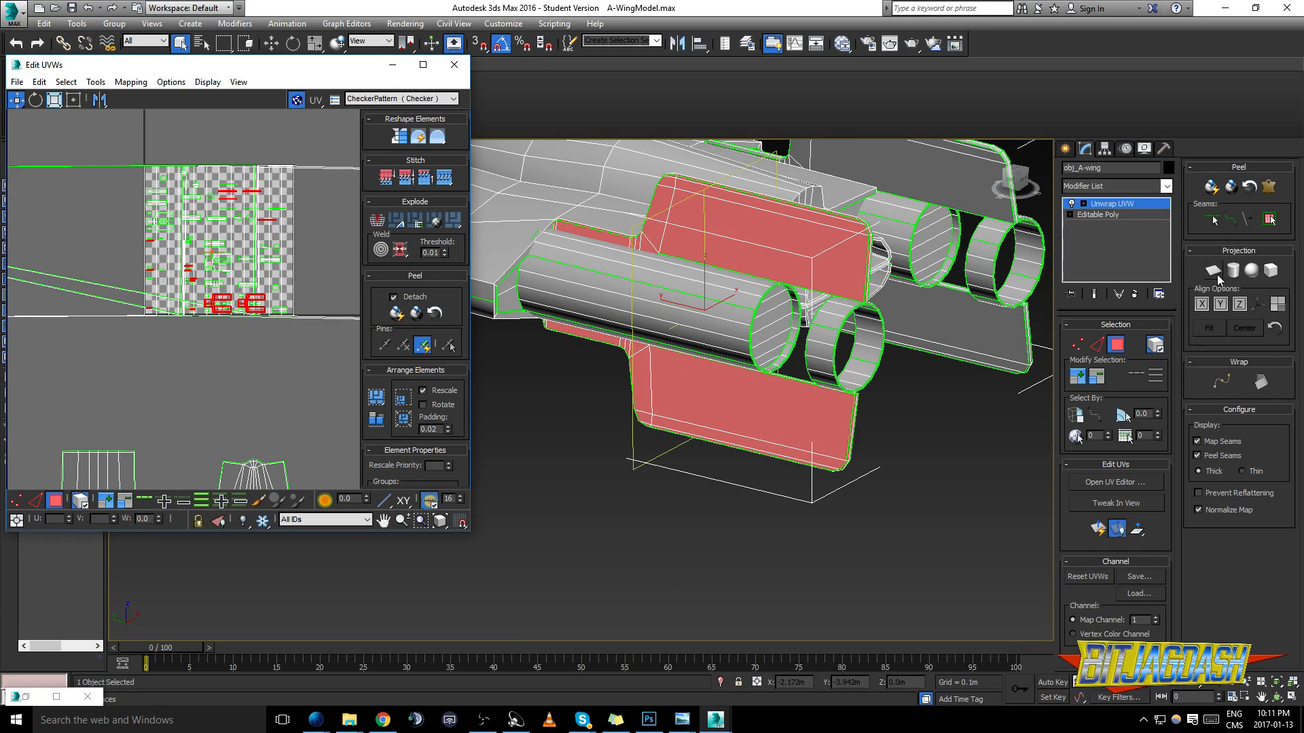
{"action": "left_click", "coordinate": [1213, 271]}
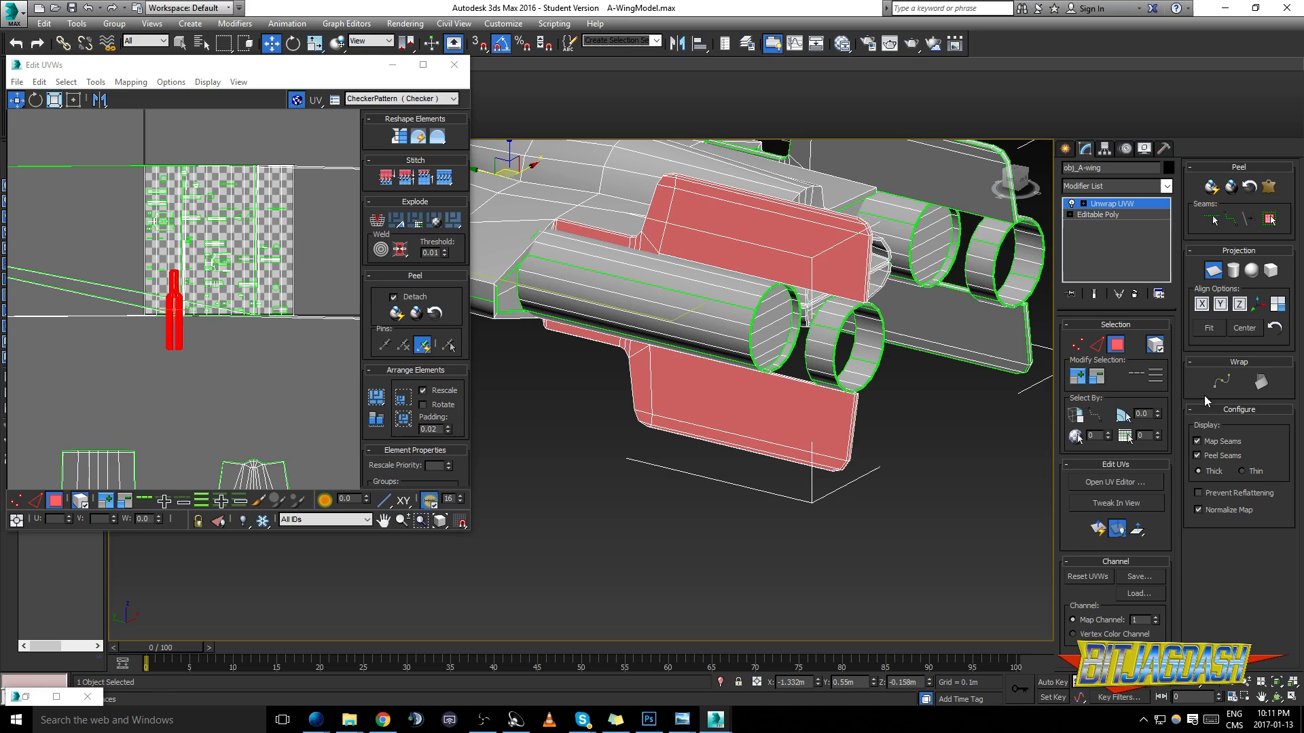
{"action": "left_click", "coordinate": [1220, 305]}
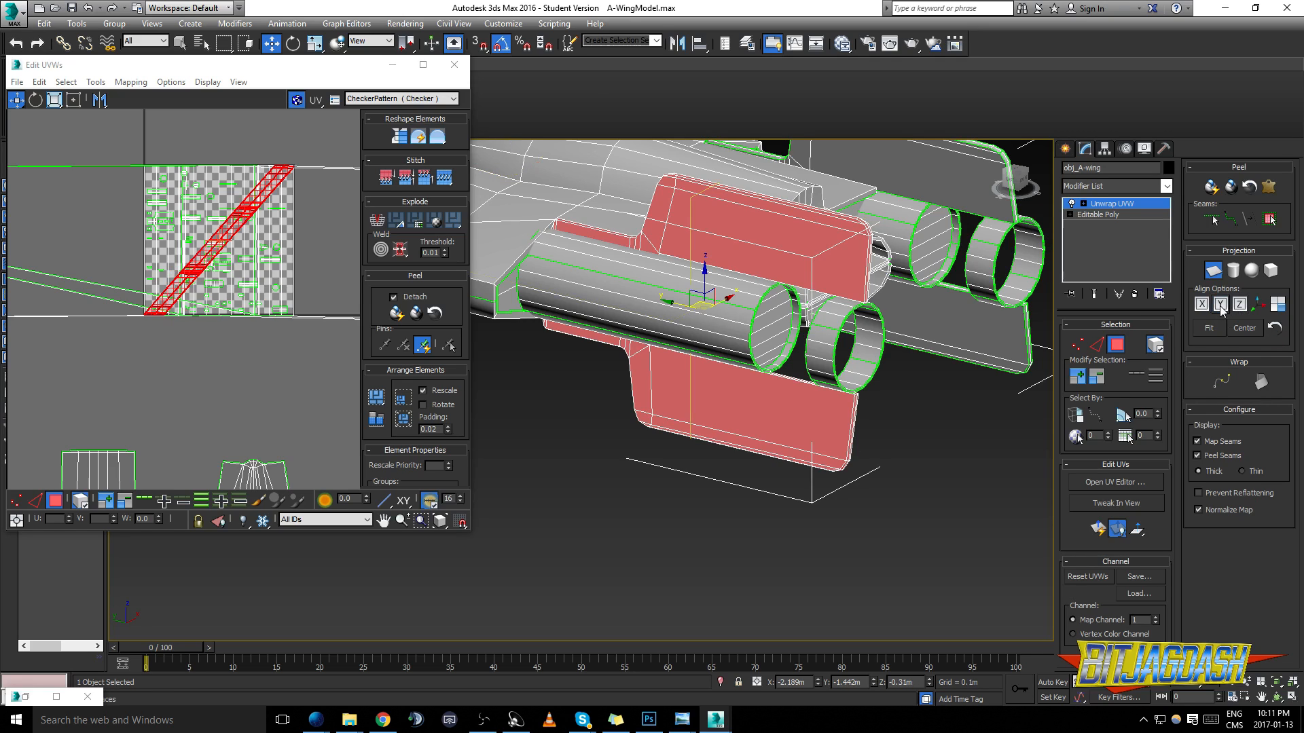
{"action": "left_click", "coordinate": [1204, 305]}
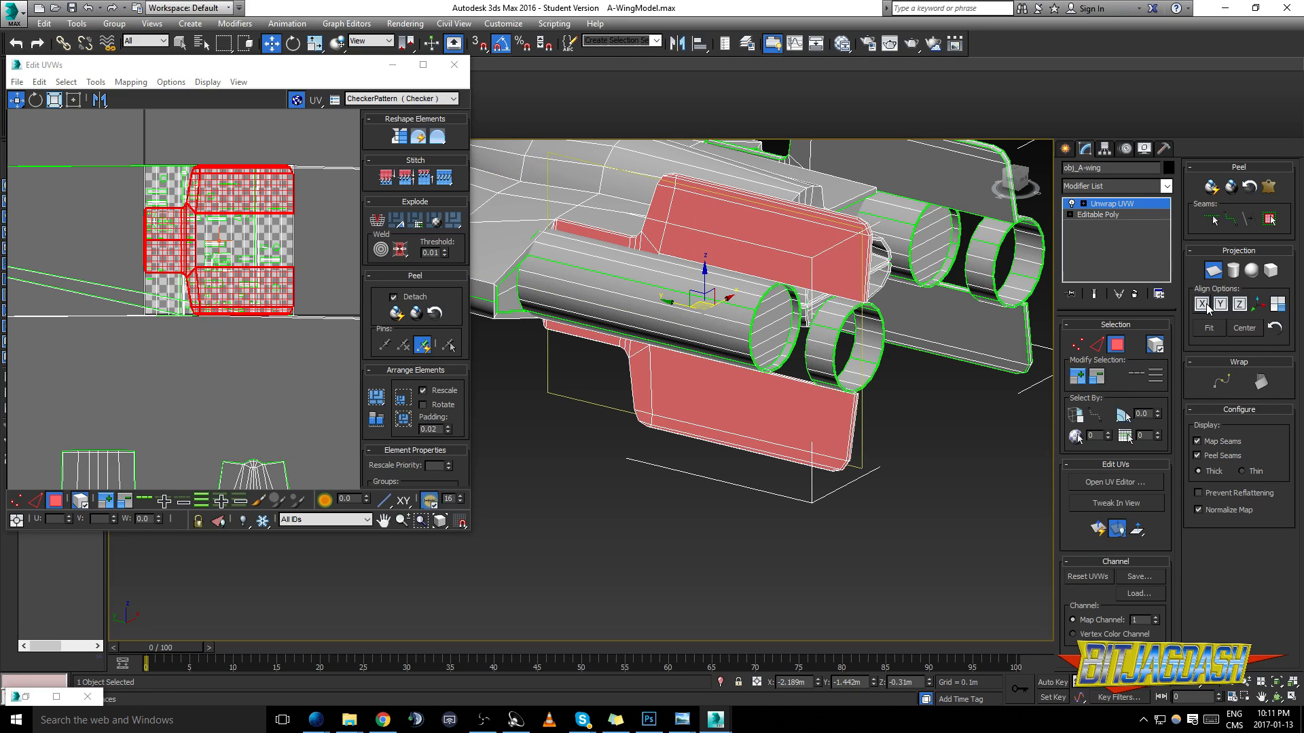
Rotate the planar projection gizmo 10 degrees about the Y axis to match the tilt of the left fins
{"action": "middle_click_drag", "start_coordinate": [899, 300], "coordinate": [734, 343], "text": "alt"}
{"action": "scroll", "coordinate": [747, 339], "scroll_direction": "up", "scroll_amount": 2}
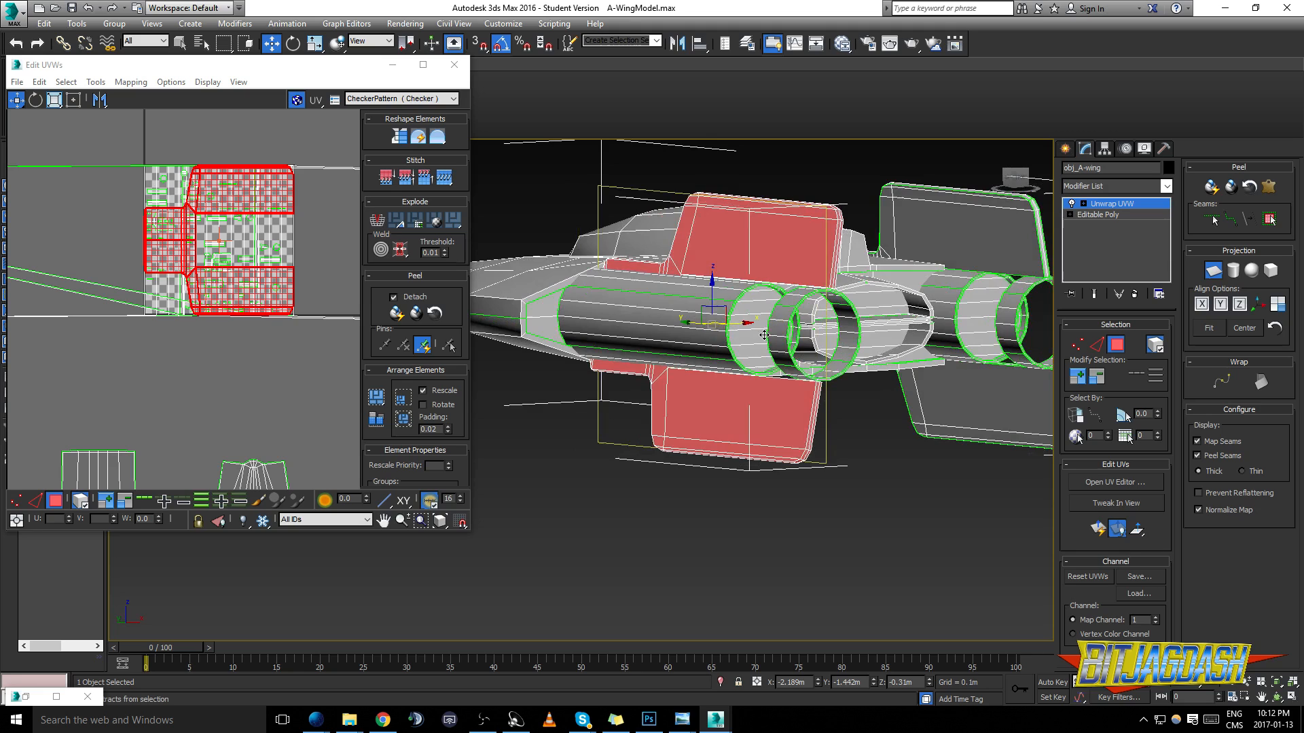
{"action": "middle_click_drag", "start_coordinate": [764, 335], "coordinate": [761, 340], "text": "alt"}
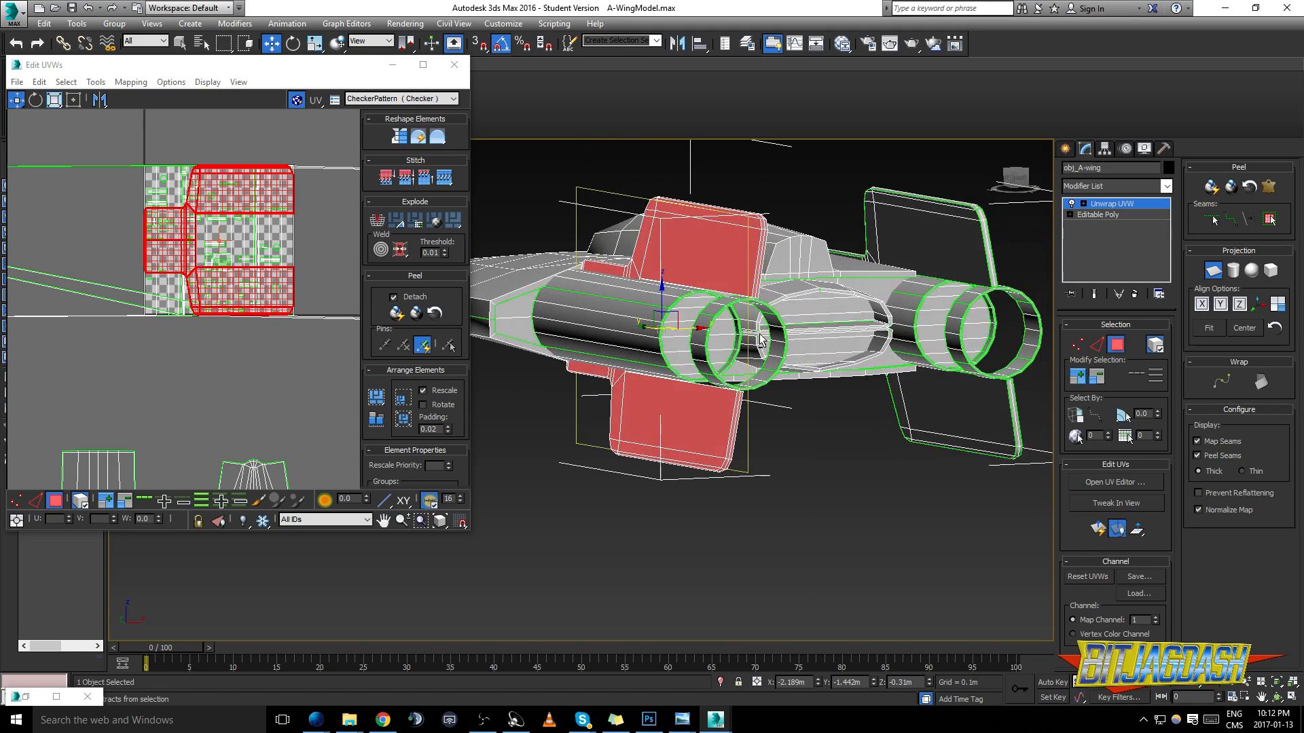
{"action": "middle_click_drag", "start_coordinate": [759, 336], "coordinate": [672, 320], "text": "alt"}
{"action": "key", "text": "e"}
{"action": "left_click_drag", "start_coordinate": [671, 320], "coordinate": [670, 320]}
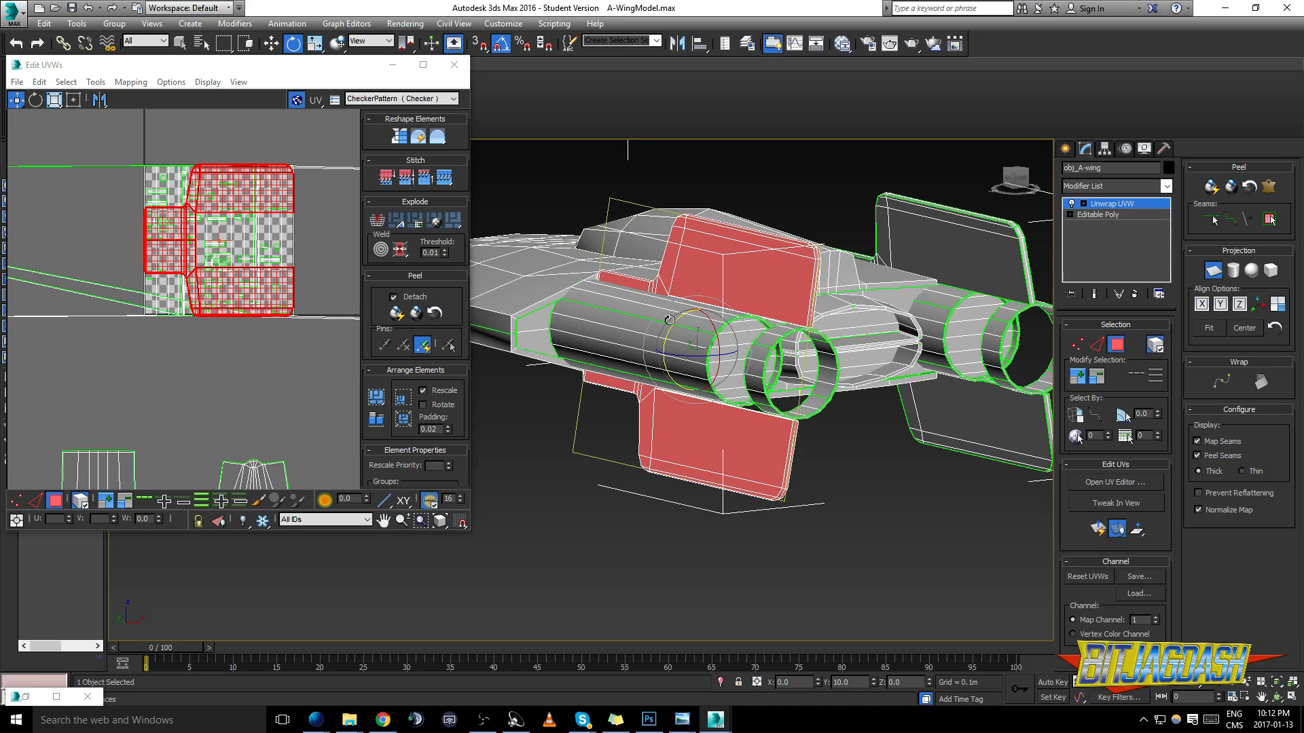
{"action": "key", "text": "f"}
{"action": "scroll", "coordinate": [804, 306], "scroll_direction": "up", "scroll_amount": 4}
{"action": "middle_click_drag", "start_coordinate": [667, 310], "coordinate": [775, 316]}
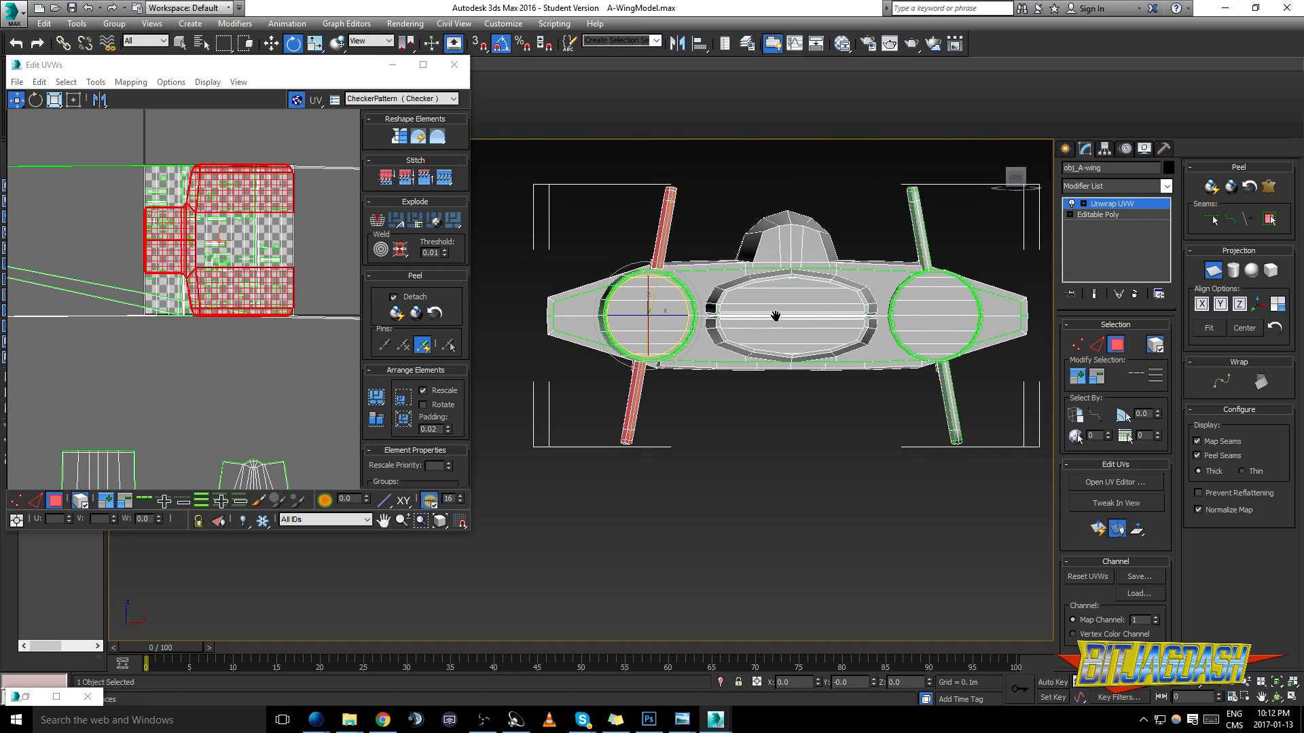
{"action": "scroll", "coordinate": [706, 309], "scroll_direction": "up", "scroll_amount": 2}
{"action": "mouse_move", "coordinate": [680, 307]}
{"action": "middle_mouse_down"}
{"action": "mouse_move", "coordinate": [717, 355]}
{"action": "mouse_move", "coordinate": [694, 323]}
{"action": "middle_mouse_up"}
{"action": "left_click_drag", "start_coordinate": [620, 284], "coordinate": [575, 357]}
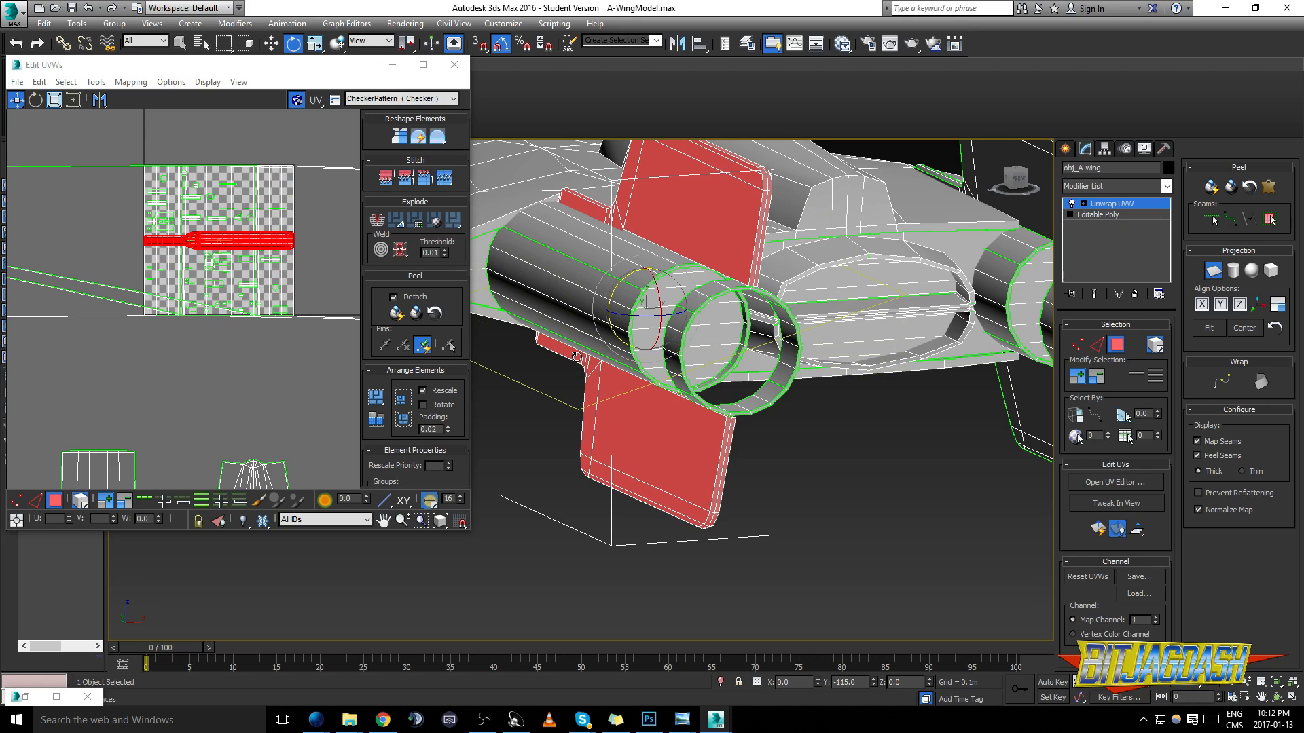
{"action": "right_click", "coordinate": [576, 357]}
{"action": "middle_click_drag", "start_coordinate": [270, 276], "coordinate": [294, 301]}
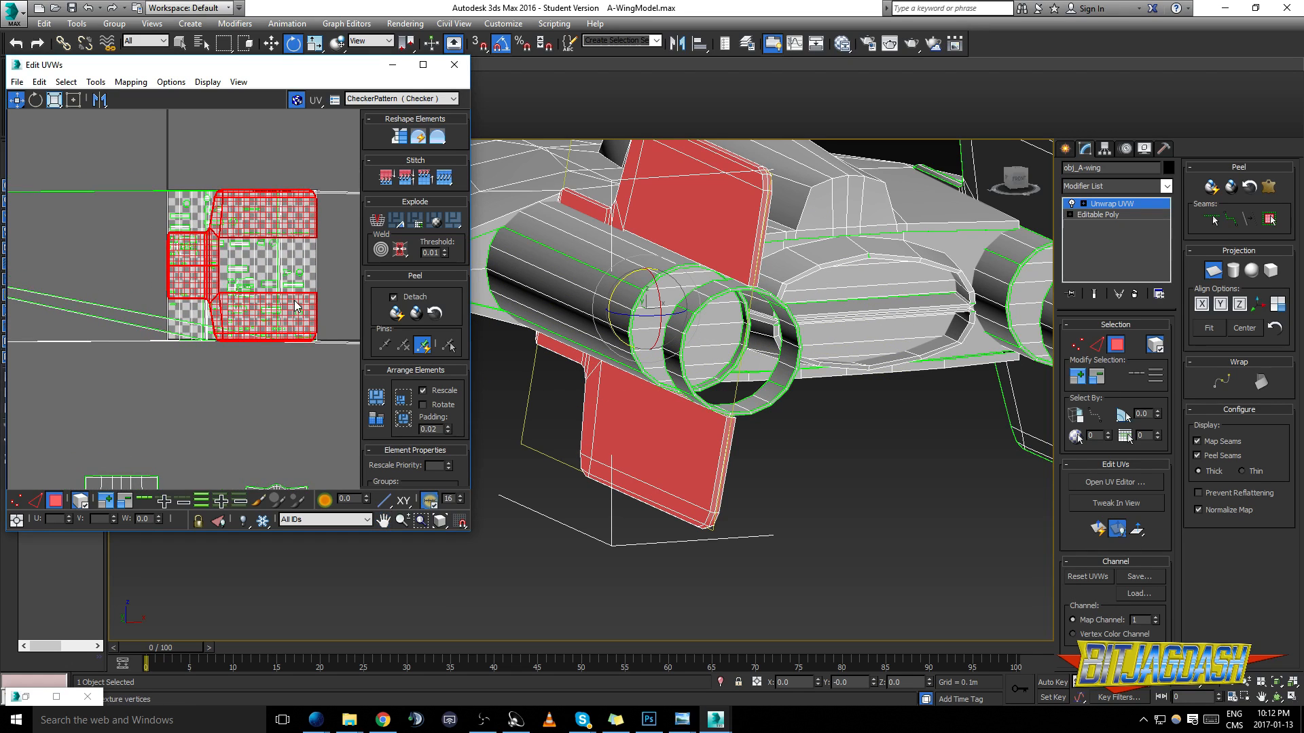
Examine the tilted projection plane against the left fins from behind, above and both sides
{"action": "middle_click_drag", "start_coordinate": [836, 347], "coordinate": [717, 475], "text": "alt"}
{"action": "scroll", "coordinate": [718, 475], "scroll_direction": "up", "scroll_amount": 2}
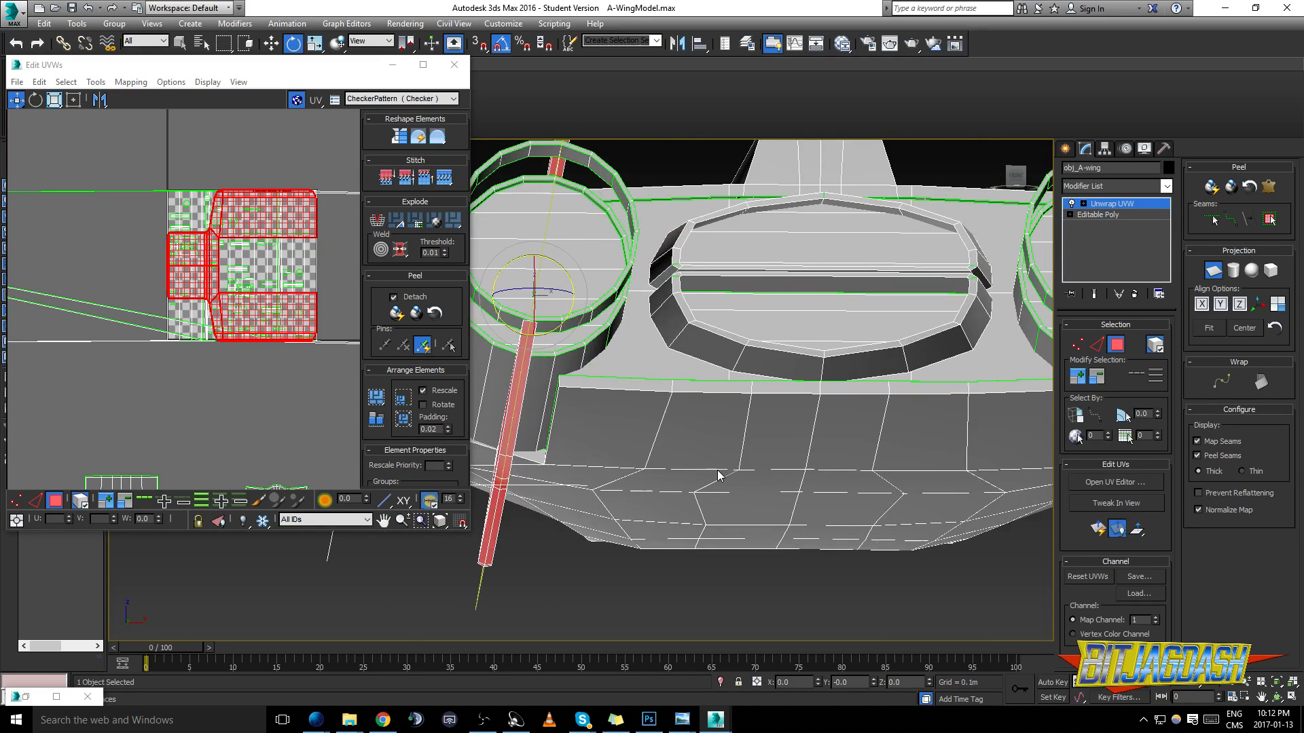
{"action": "key", "text": "z"}
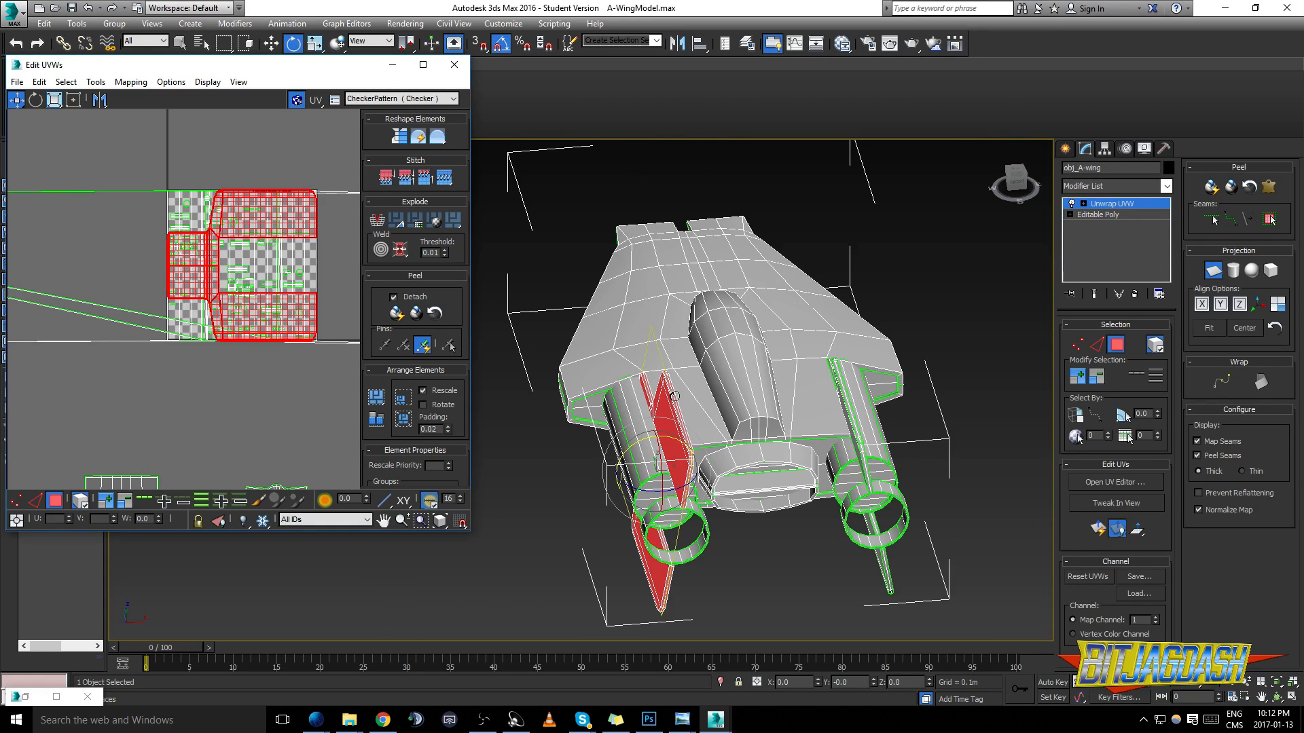
{"action": "middle_click_drag", "start_coordinate": [671, 406], "coordinate": [714, 369], "text": "alt"}
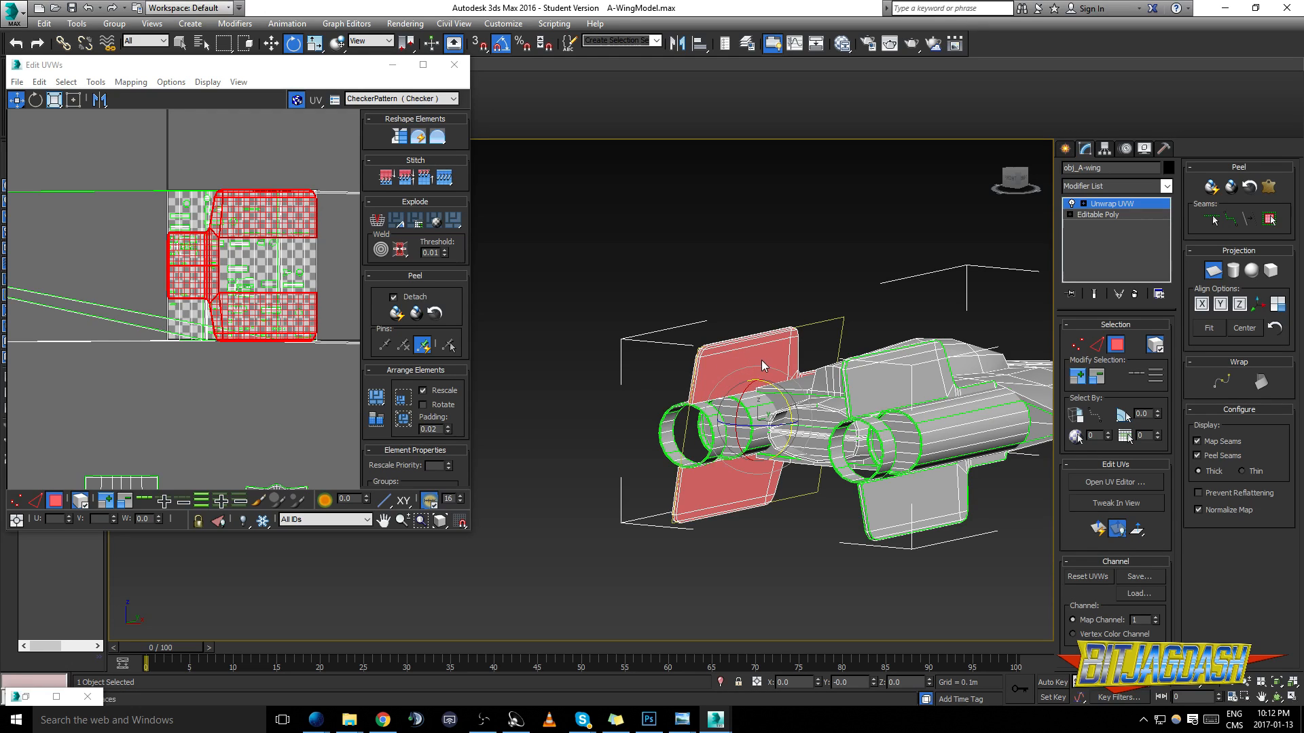
{"action": "middle_click_drag", "start_coordinate": [762, 366], "coordinate": [978, 409], "text": "alt"}
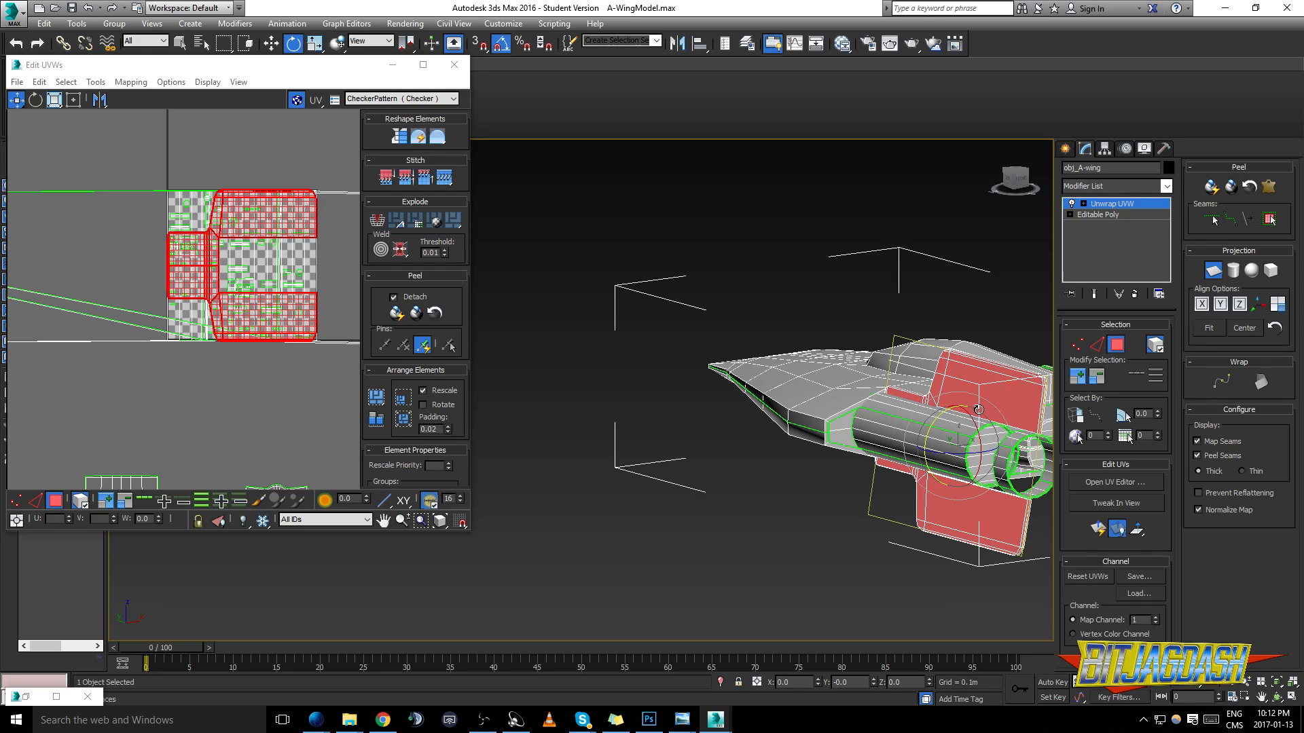
{"action": "middle_click_drag", "start_coordinate": [980, 441], "coordinate": [881, 394], "text": "alt"}
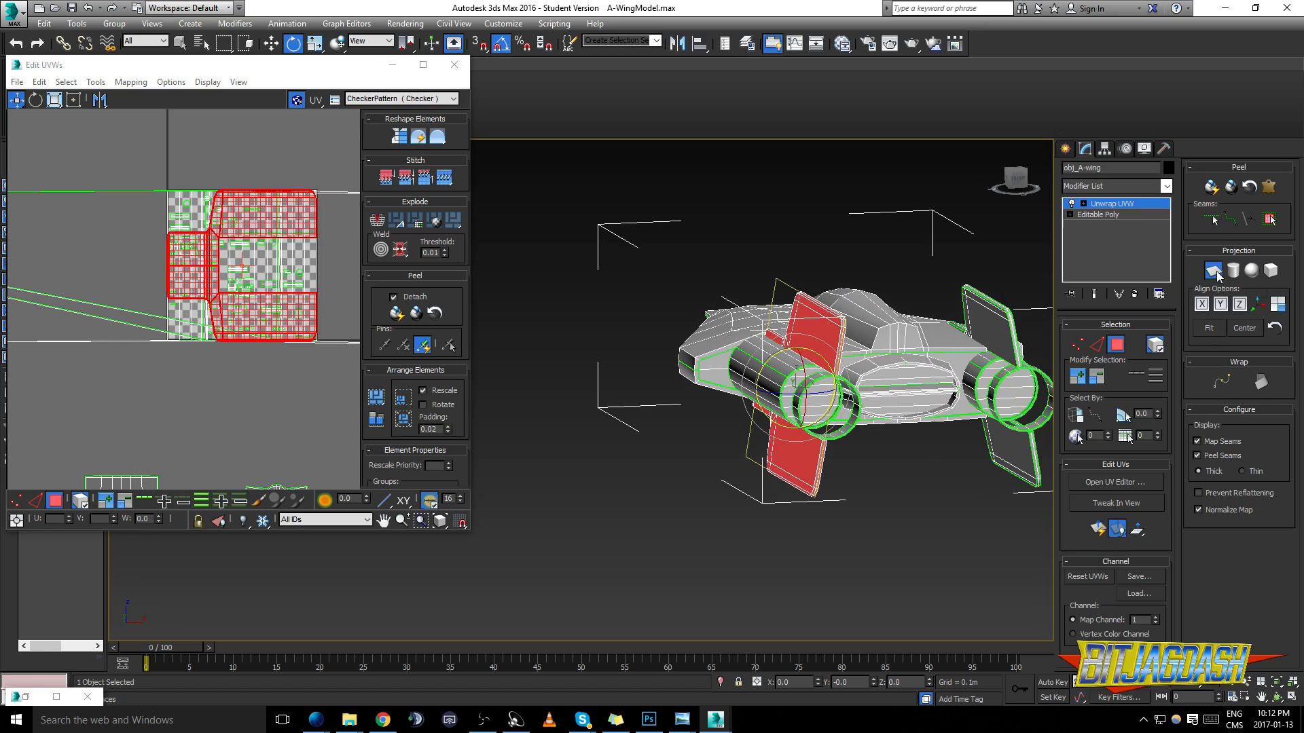
End the planar projection, clear the face selection and switch to selecting individual edges instead of whole elements
{"action": "key", "text": "q"}
{"action": "left_click", "coordinate": [876, 521]}
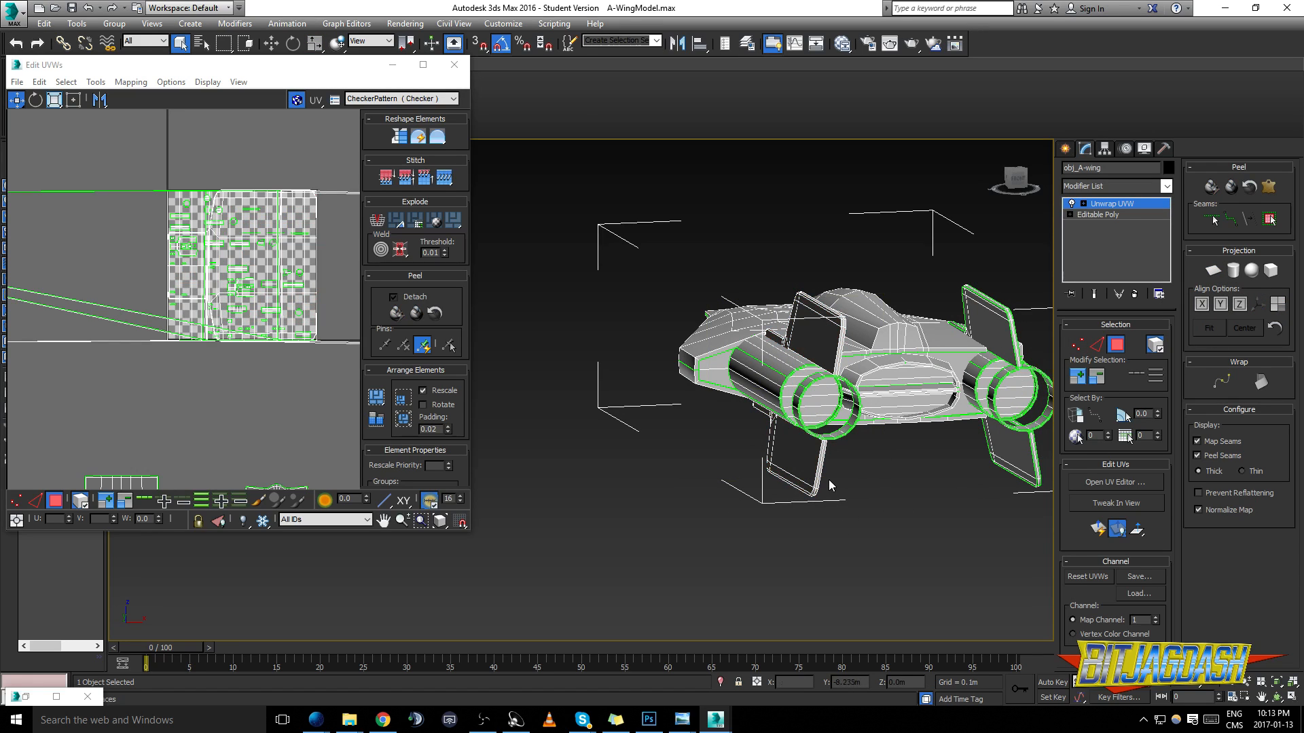
{"action": "scroll", "coordinate": [832, 463], "scroll_direction": "up", "scroll_amount": 5}
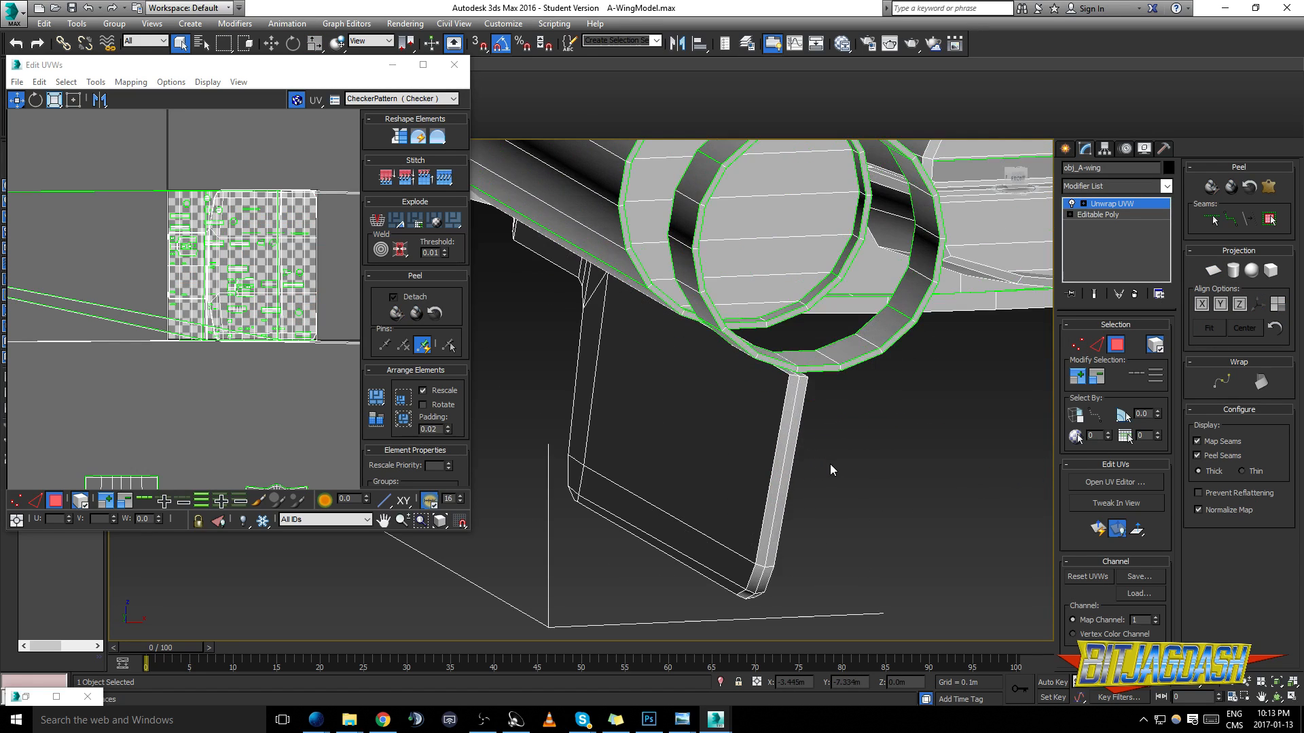
{"action": "left_click", "coordinate": [1097, 346]}
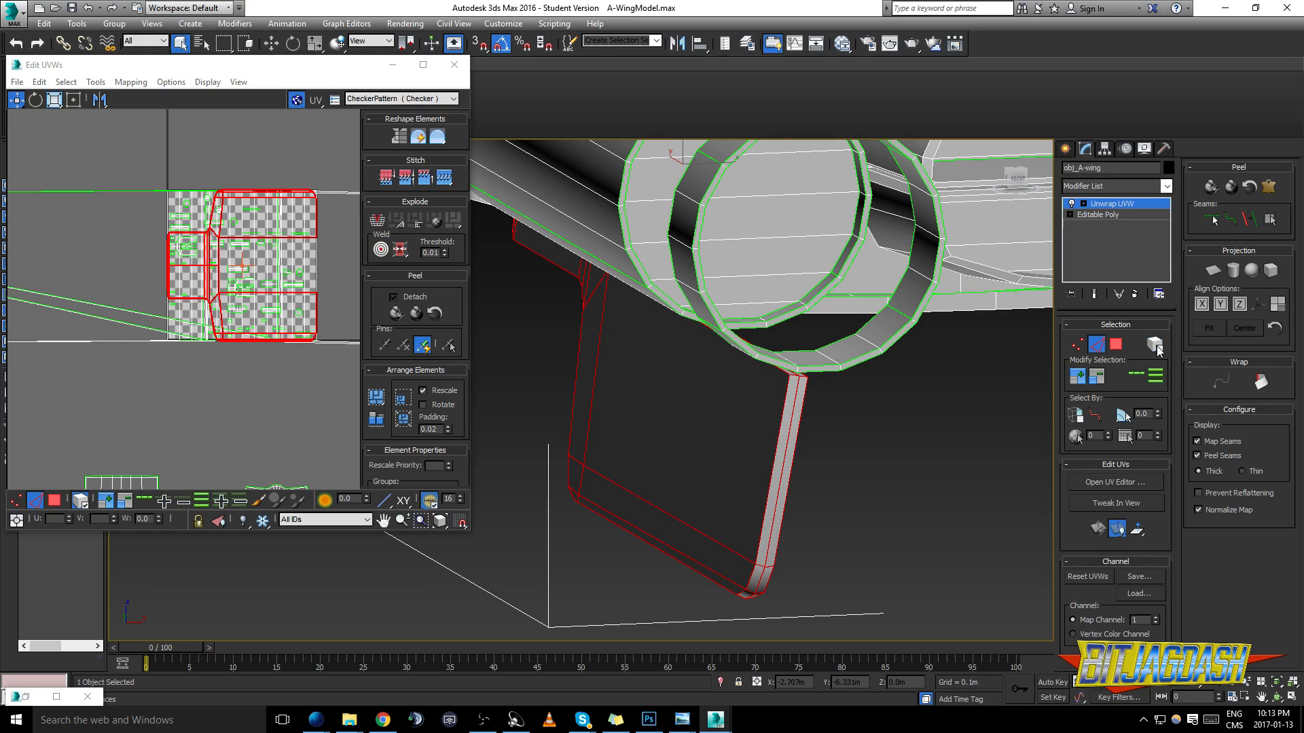
{"action": "left_click", "coordinate": [1148, 347]}
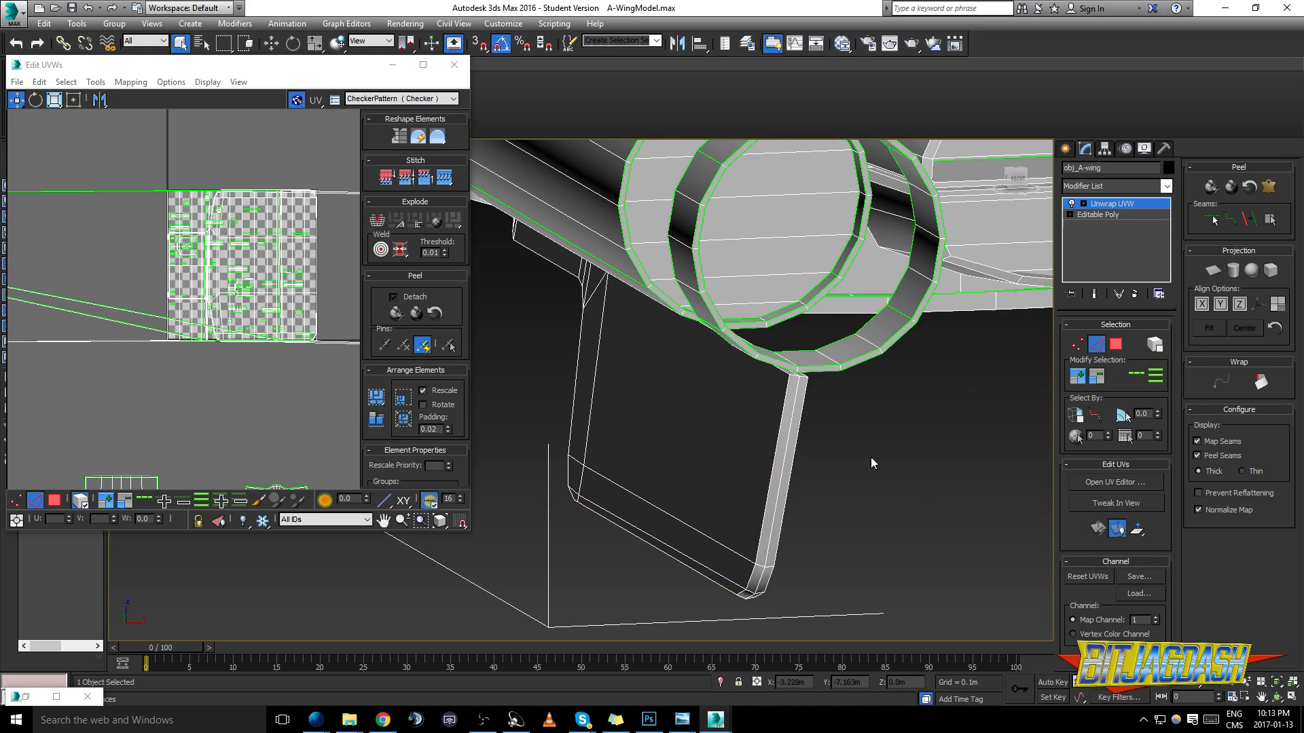
Select the centre edge loop running around the rim of the left fins and convert it to peel seams
{"action": "left_click", "coordinate": [793, 402]}
{"action": "left_click", "coordinate": [1140, 374]}
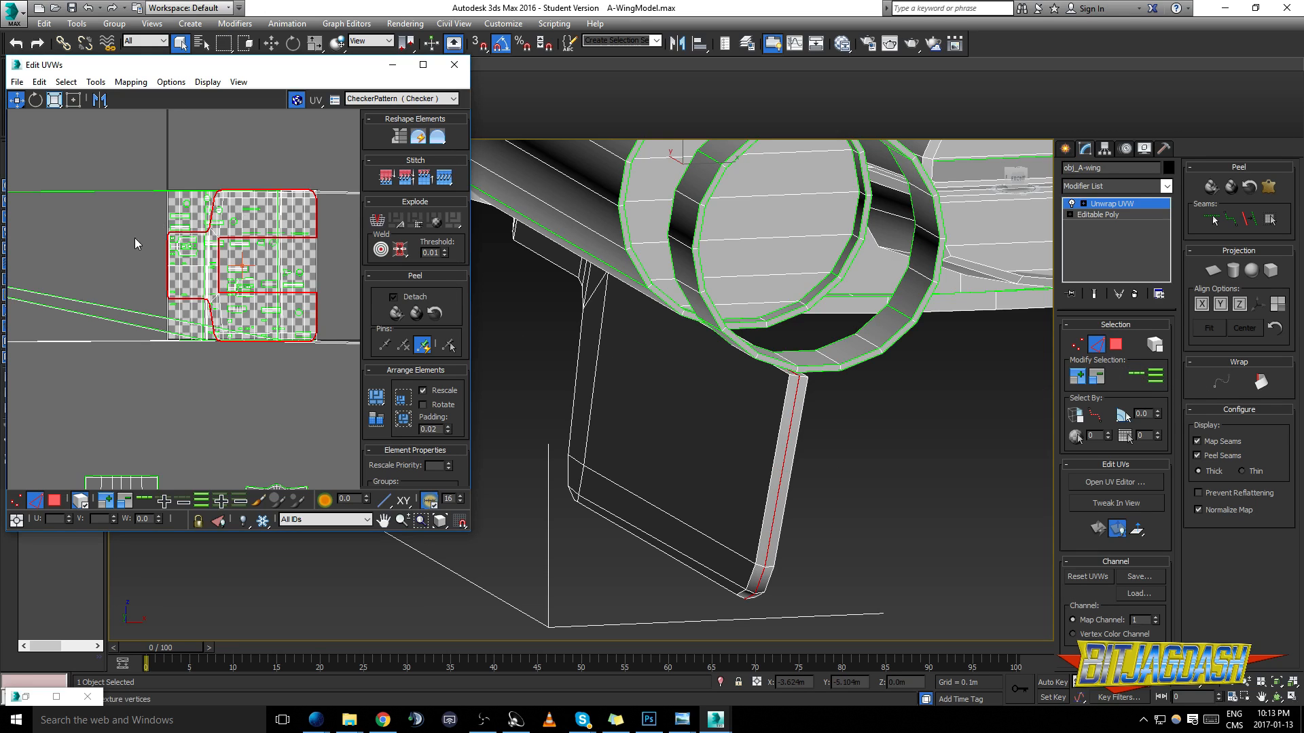
{"action": "middle_click_drag", "start_coordinate": [861, 419], "coordinate": [762, 501], "text": "alt"}
{"action": "scroll", "coordinate": [762, 500], "scroll_direction": "down", "scroll_amount": 2}
{"action": "middle_click_drag", "start_coordinate": [896, 404], "coordinate": [972, 331], "text": "alt"}
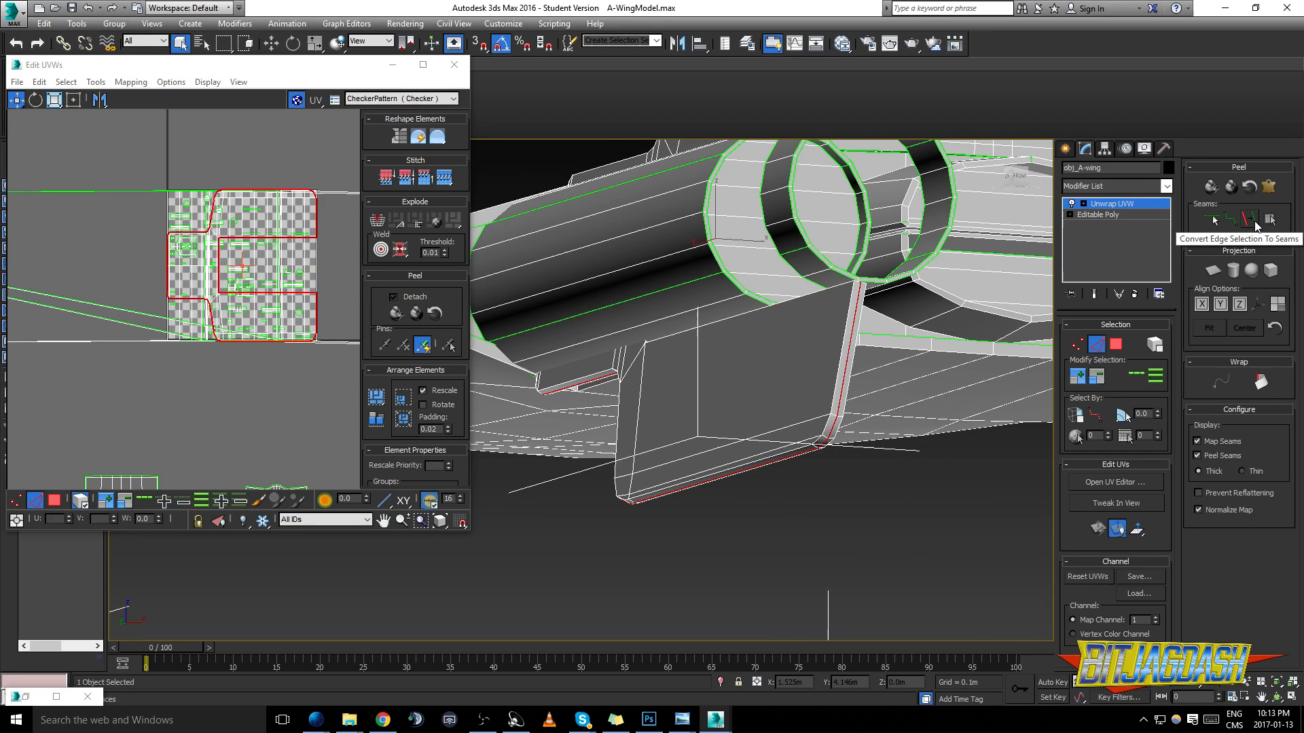
{"action": "left_click", "coordinate": [1255, 226]}
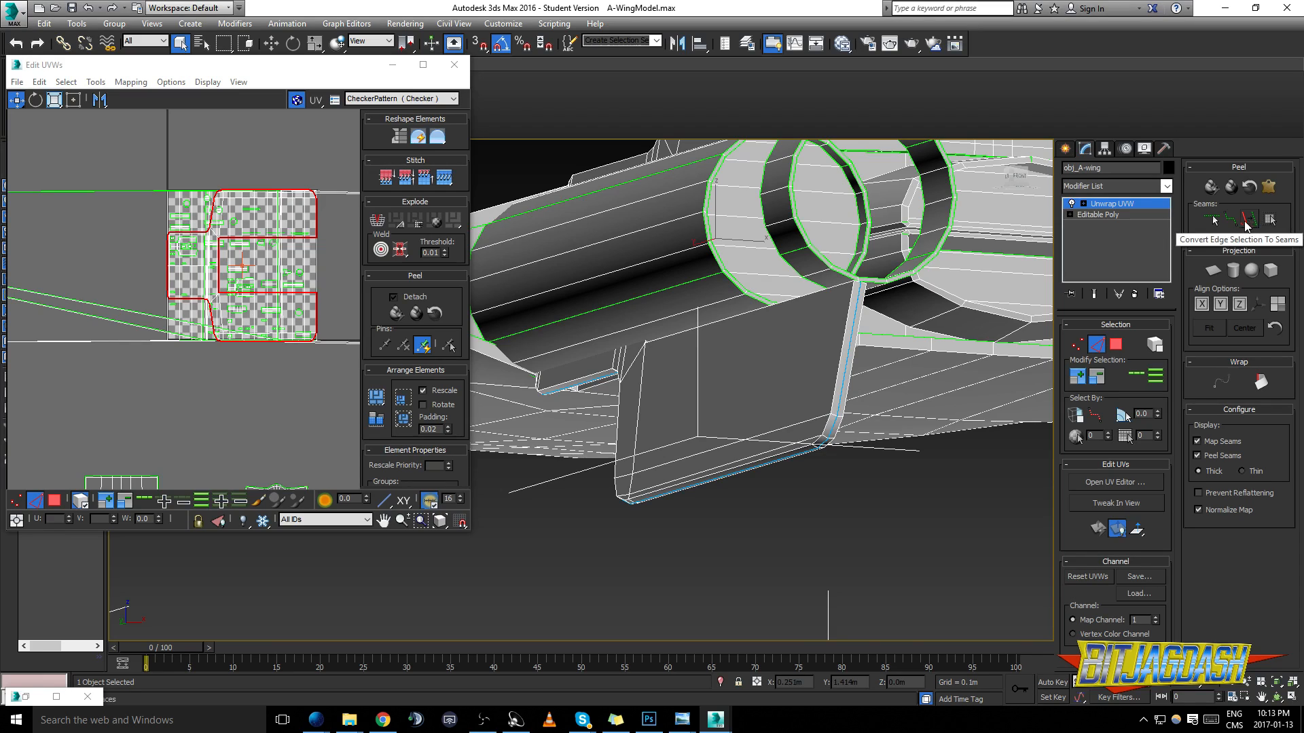
Select the matching centre edge loop around the rim of the right fins and convert it to peel seams
{"action": "middle_click_drag", "start_coordinate": [910, 316], "coordinate": [673, 377]}
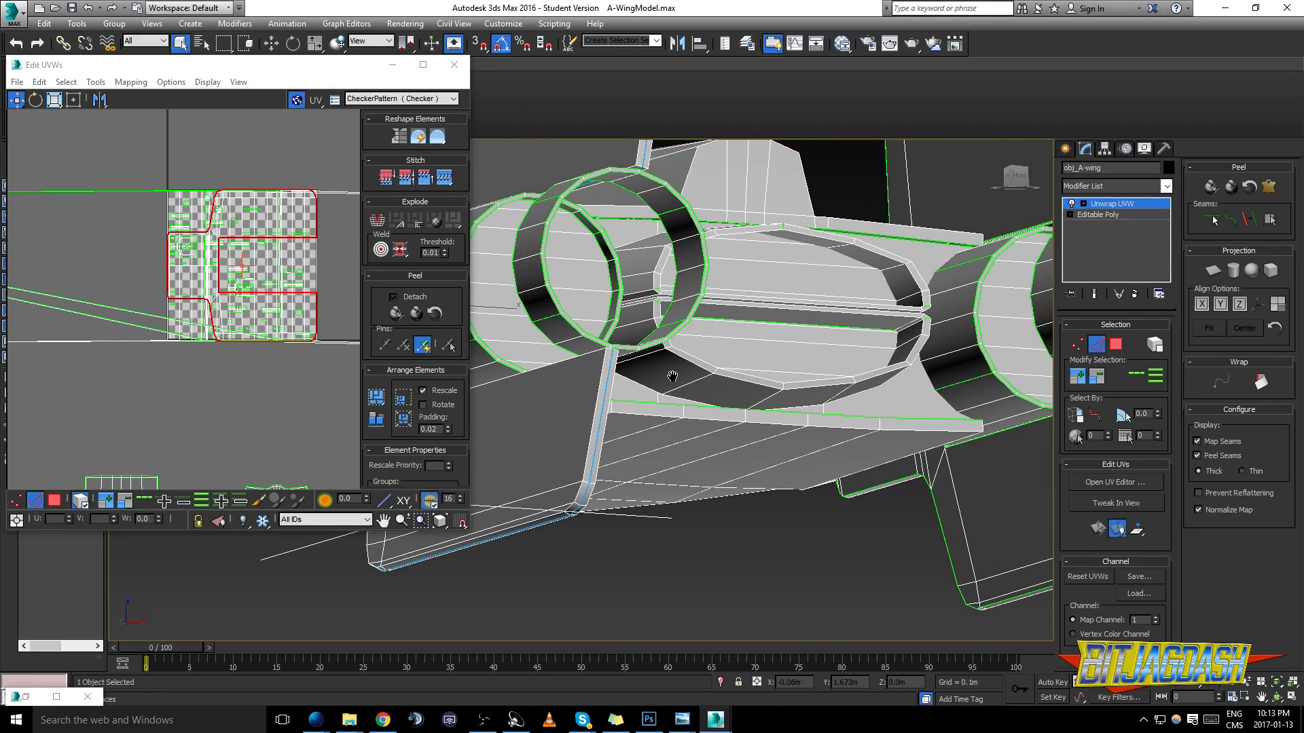
{"action": "left_click", "coordinate": [861, 394]}
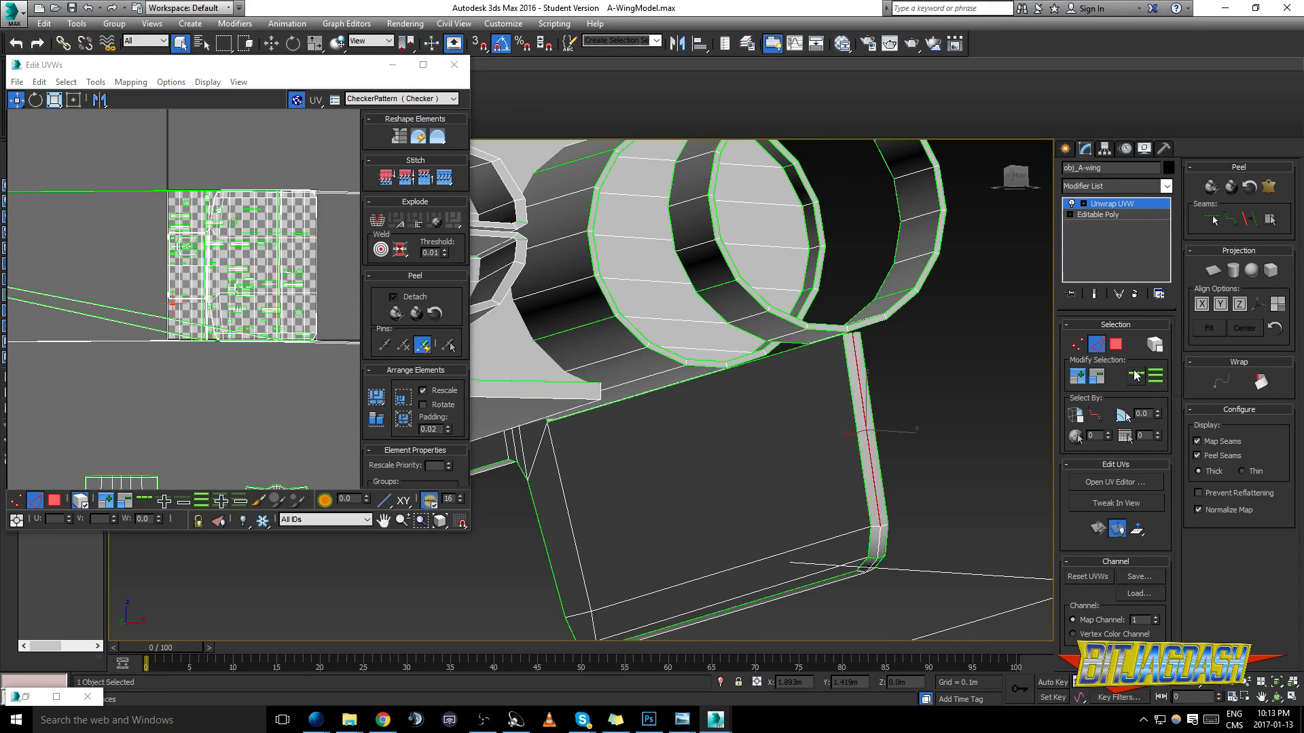
{"action": "left_click", "coordinate": [1135, 375]}
{"action": "left_click", "coordinate": [1249, 219]}
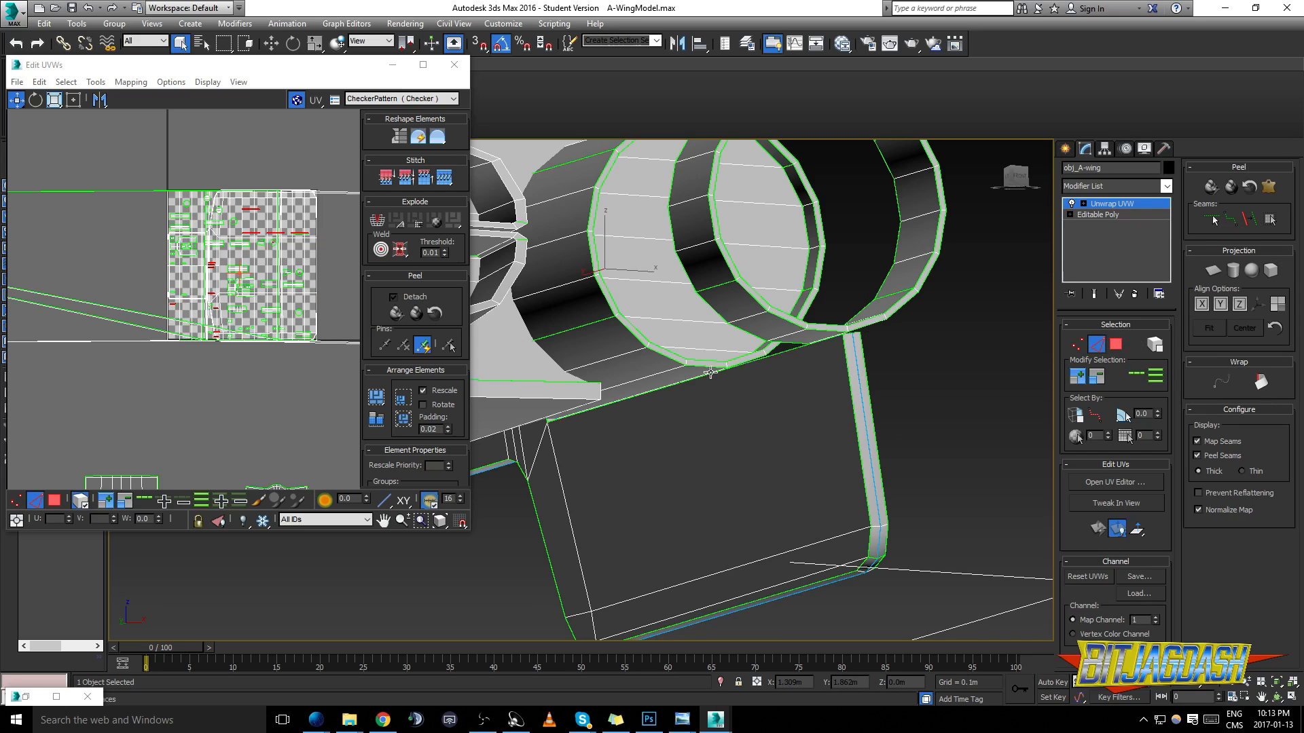
Return to face selection with whole elements, select the left fins and apply a planar projection to them
{"action": "scroll", "coordinate": [795, 337], "scroll_direction": "down", "scroll_amount": 2}
{"action": "scroll", "coordinate": [795, 338], "scroll_direction": "down", "scroll_amount": 4}
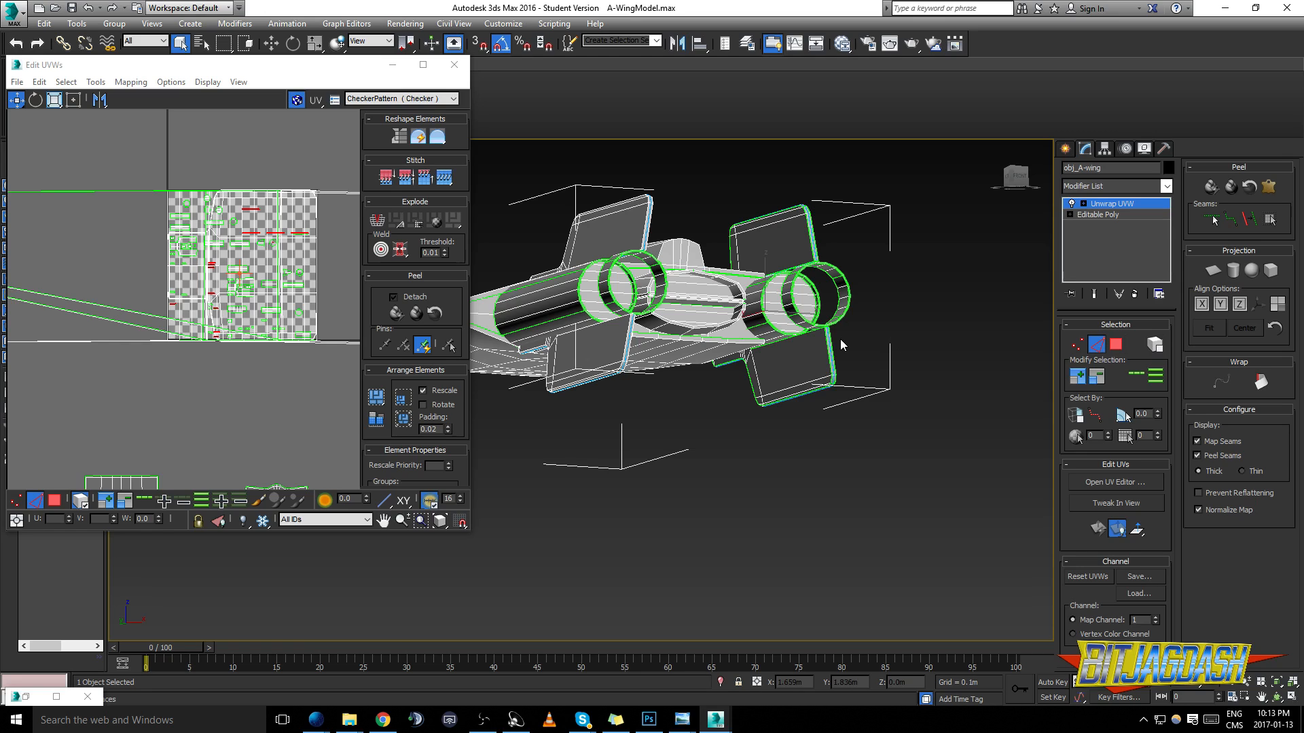
{"action": "middle_click_drag", "start_coordinate": [841, 339], "coordinate": [889, 431]}
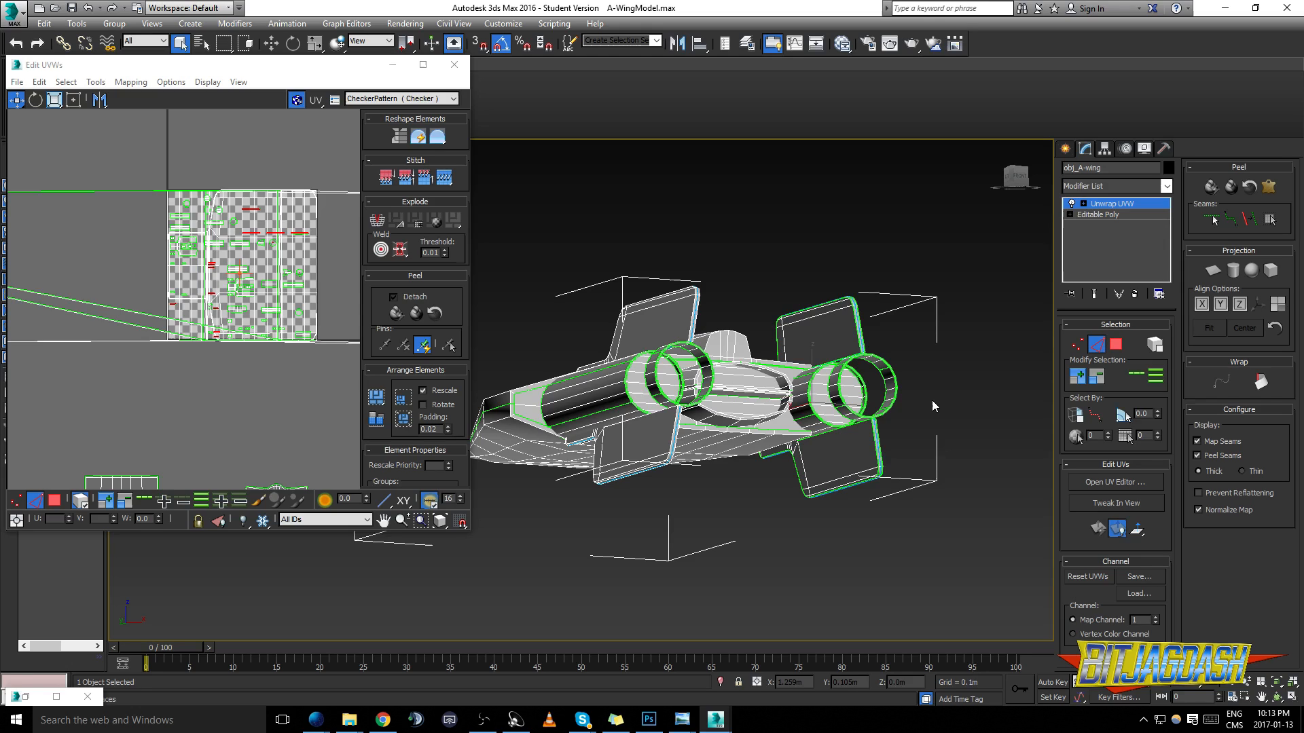
{"action": "middle_click_drag", "start_coordinate": [932, 406], "coordinate": [945, 408], "text": "alt"}
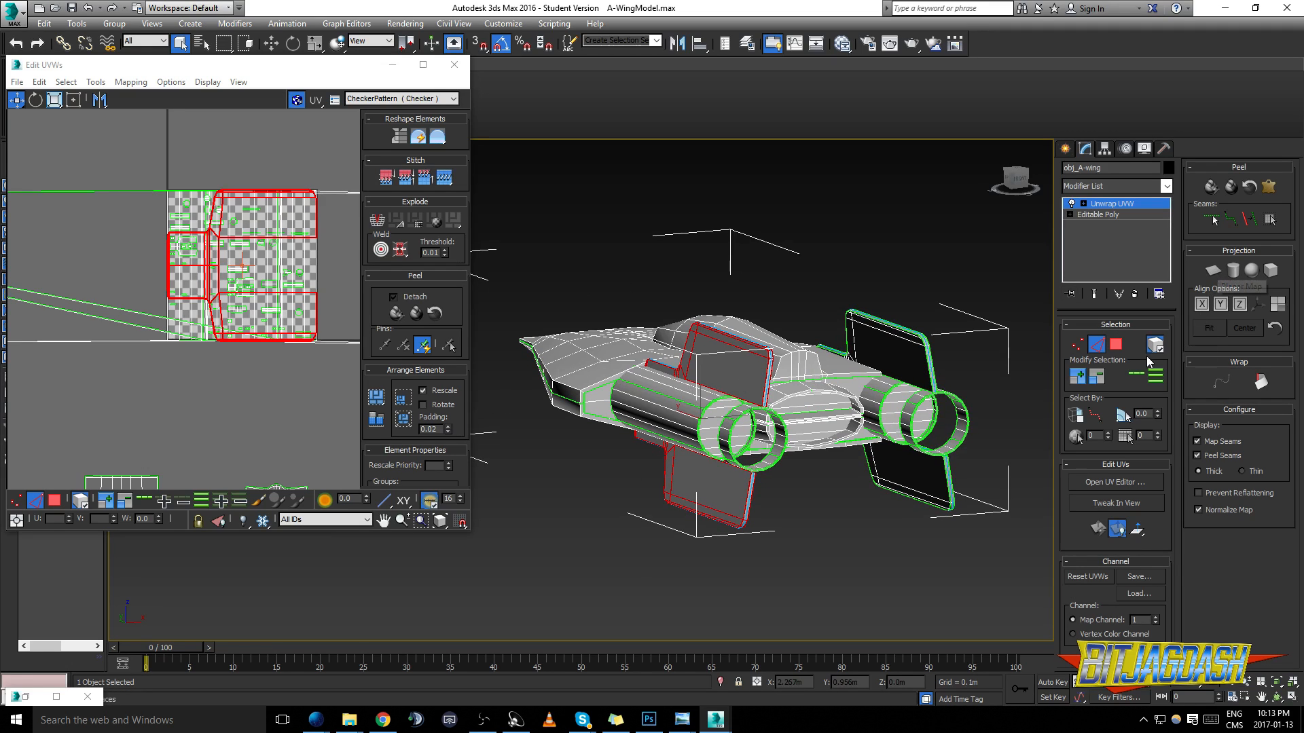
{"action": "left_click", "coordinate": [1117, 346]}
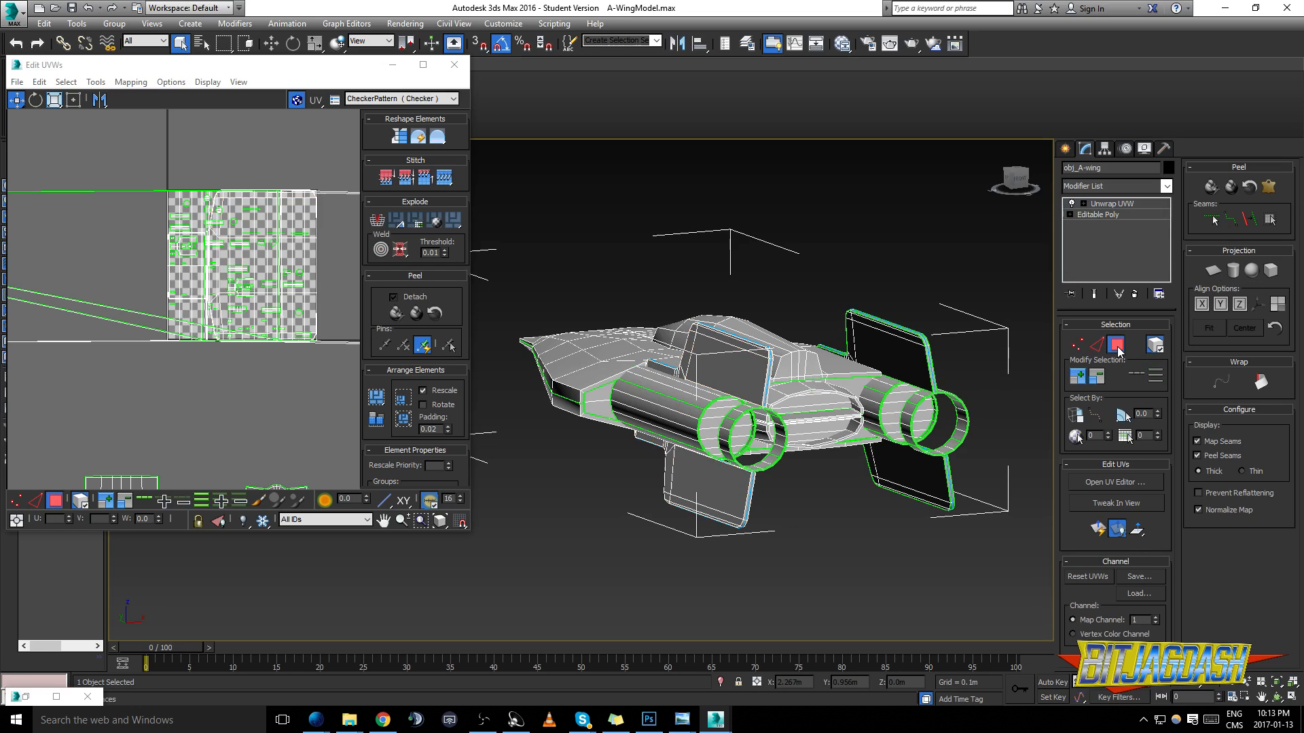
{"action": "left_click", "coordinate": [754, 356]}
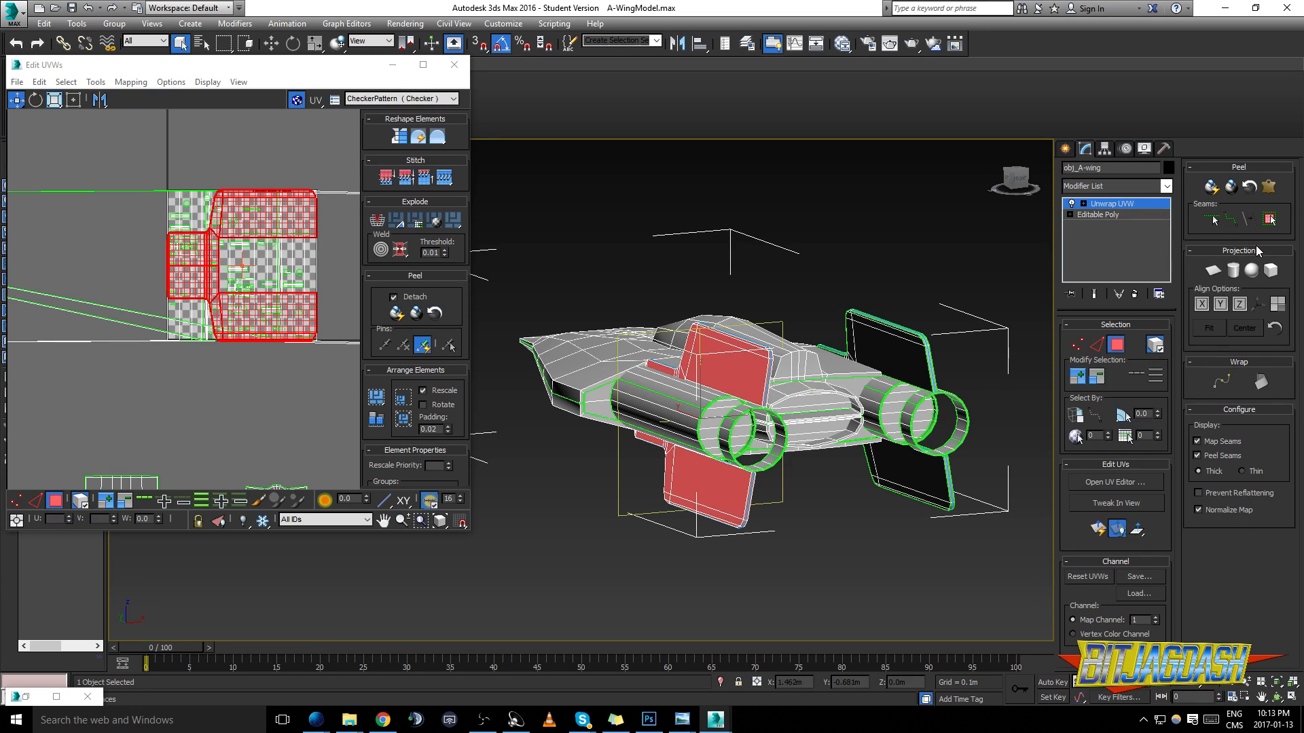
{"action": "left_click", "coordinate": [1211, 274]}
Examine the projection plane and the seams on the left fins from the rear, side and below
{"action": "middle_click_drag", "start_coordinate": [903, 356], "coordinate": [798, 362], "text": "alt"}
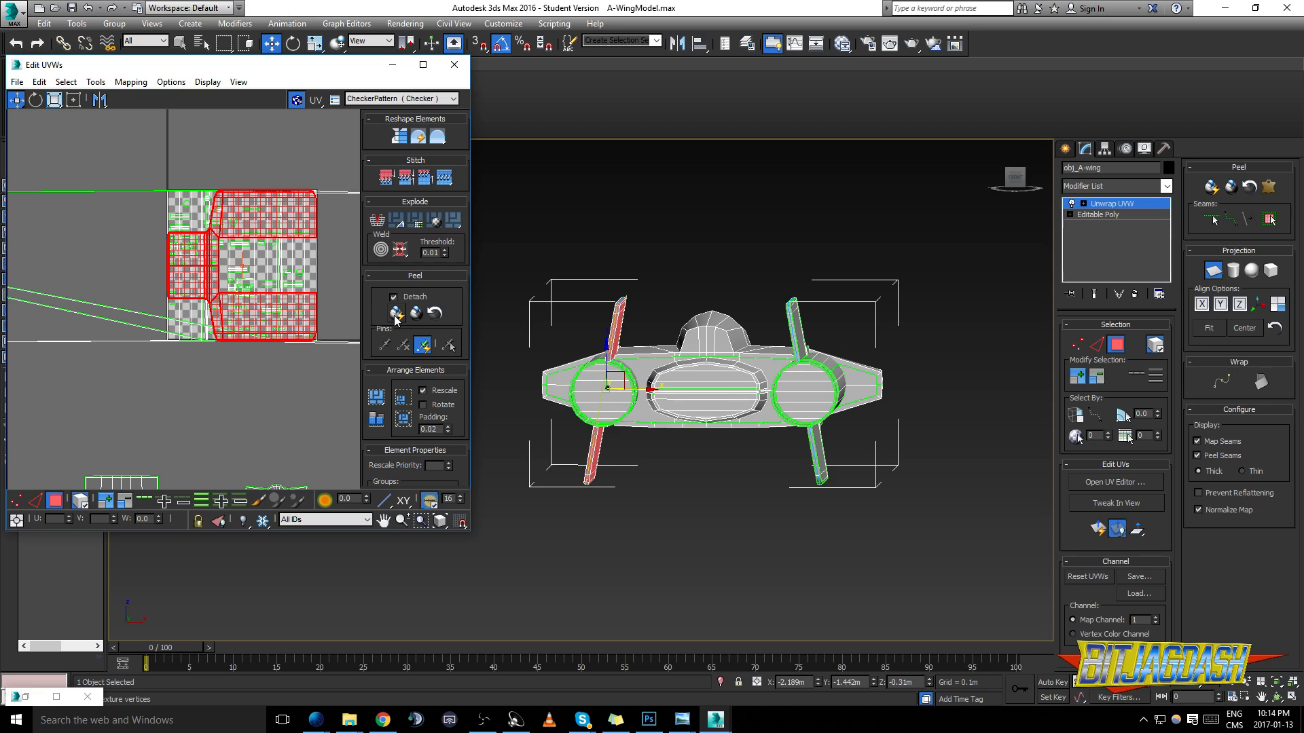
{"action": "middle_click_drag", "start_coordinate": [672, 377], "coordinate": [768, 393], "text": "alt"}
{"action": "scroll", "coordinate": [768, 392], "scroll_direction": "up", "scroll_amount": 3}
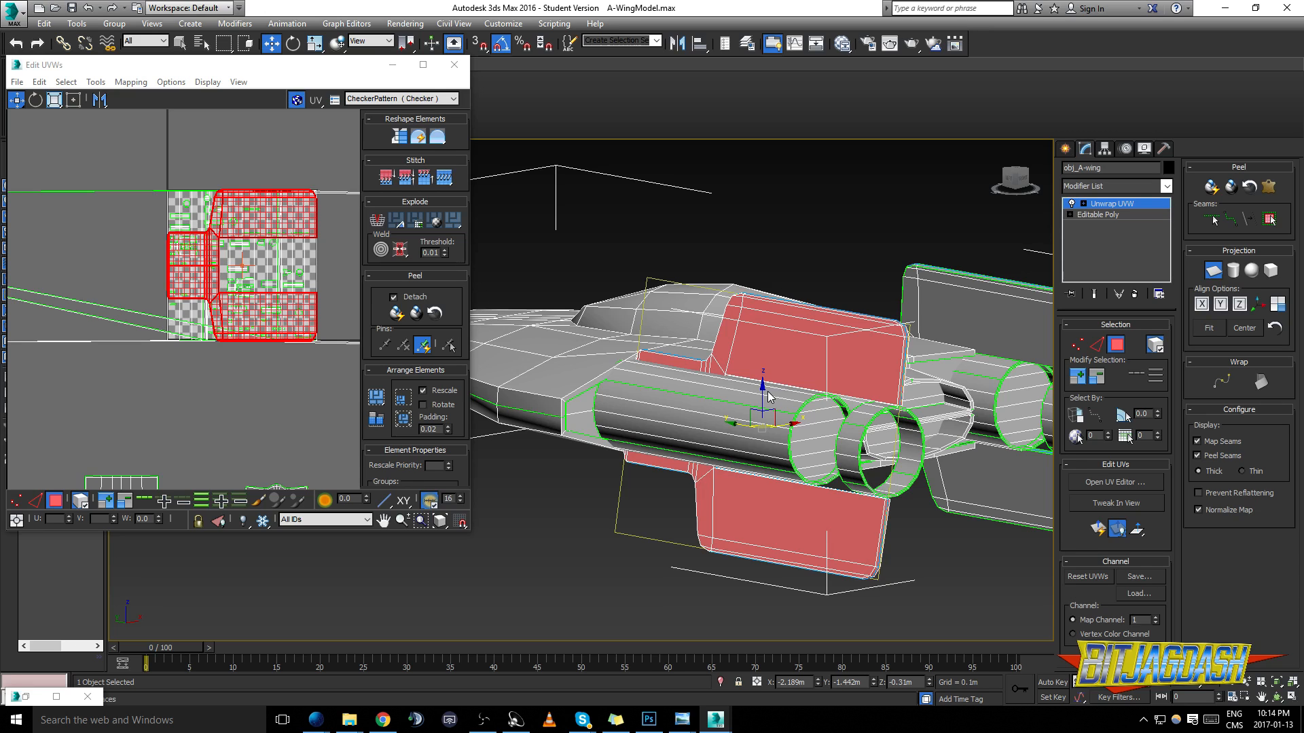
{"action": "middle_click_drag", "start_coordinate": [990, 423], "coordinate": [844, 396], "text": "alt"}
{"action": "mouse_move", "coordinate": [964, 394]}
{"action": "middle_mouse_down", "text": "alt"}
{"action": "mouse_move", "coordinate": [818, 383]}
{"action": "mouse_move", "coordinate": [806, 312]}
{"action": "middle_mouse_up", "text": "alt"}
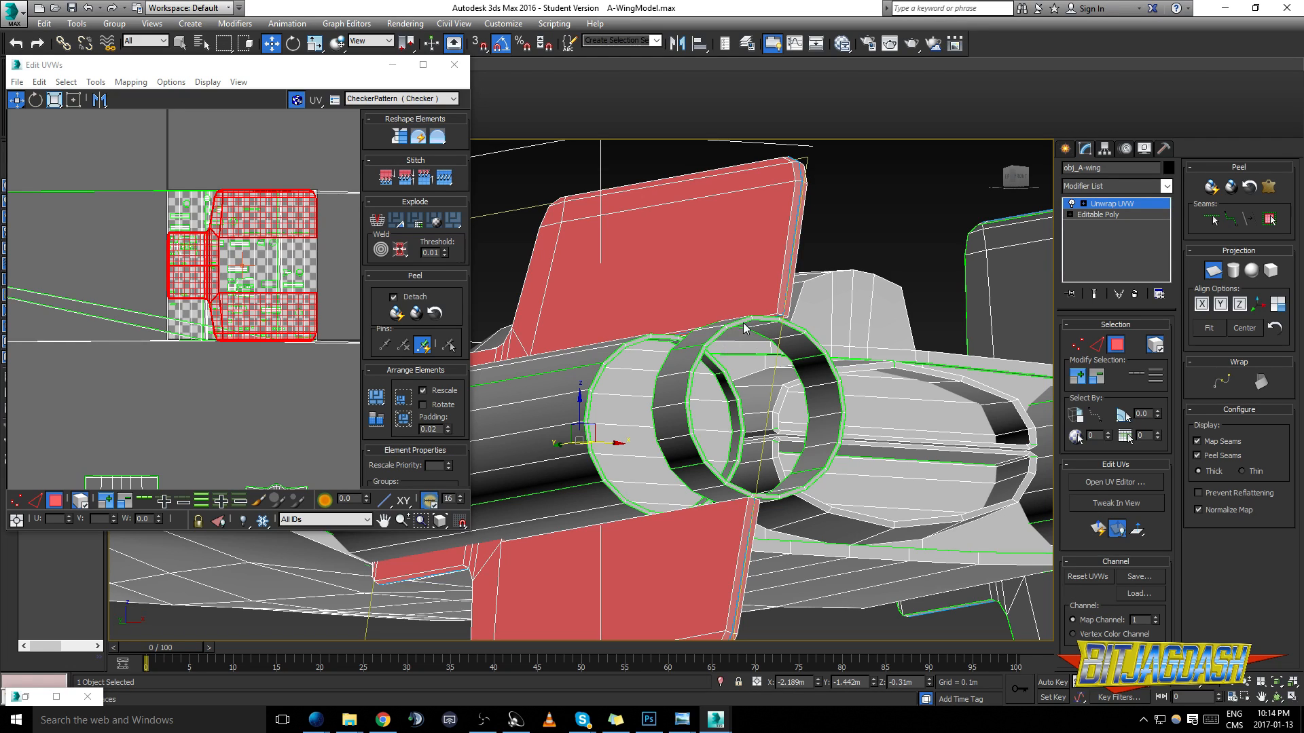
Peel the selected left fins along their seams with Quick Peel
{"action": "middle_click_drag", "start_coordinate": [744, 329], "coordinate": [742, 349], "text": "alt"}
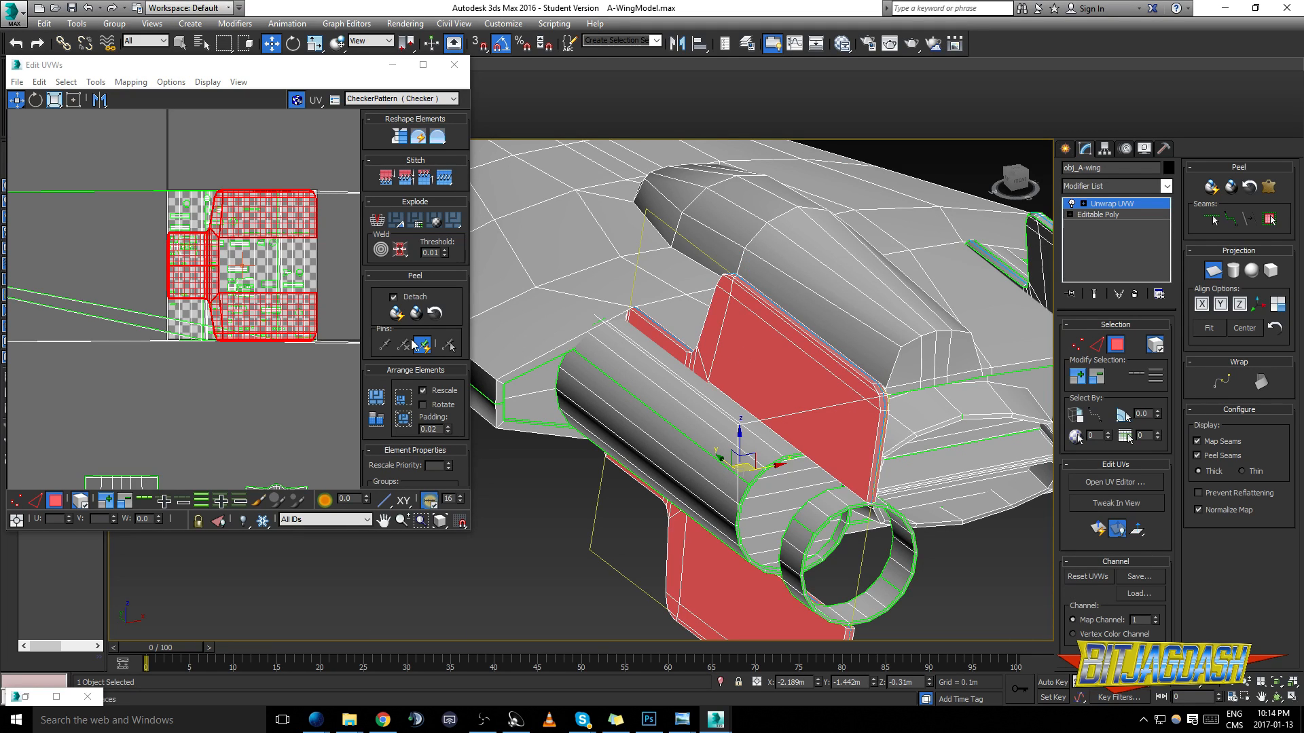
{"action": "left_click", "coordinate": [397, 314]}
{"action": "scroll", "coordinate": [227, 299], "scroll_direction": "down", "scroll_amount": 3}
{"action": "scroll", "coordinate": [227, 299], "scroll_direction": "up", "scroll_amount": 8}
{"action": "scroll", "coordinate": [227, 299], "scroll_direction": "down", "scroll_amount": 5}
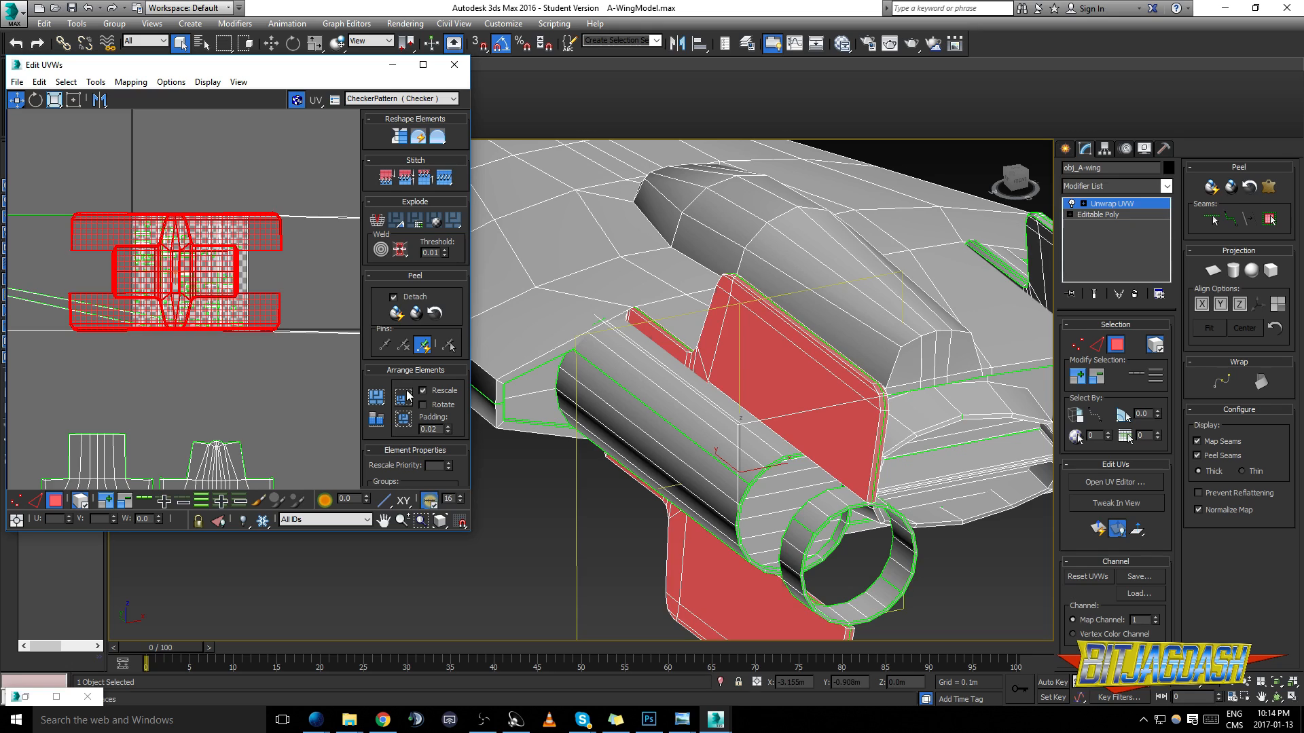
Move the long triangular rear hull shells out of the checker square, above the peeled fin shells
{"action": "left_click", "coordinate": [285, 370]}
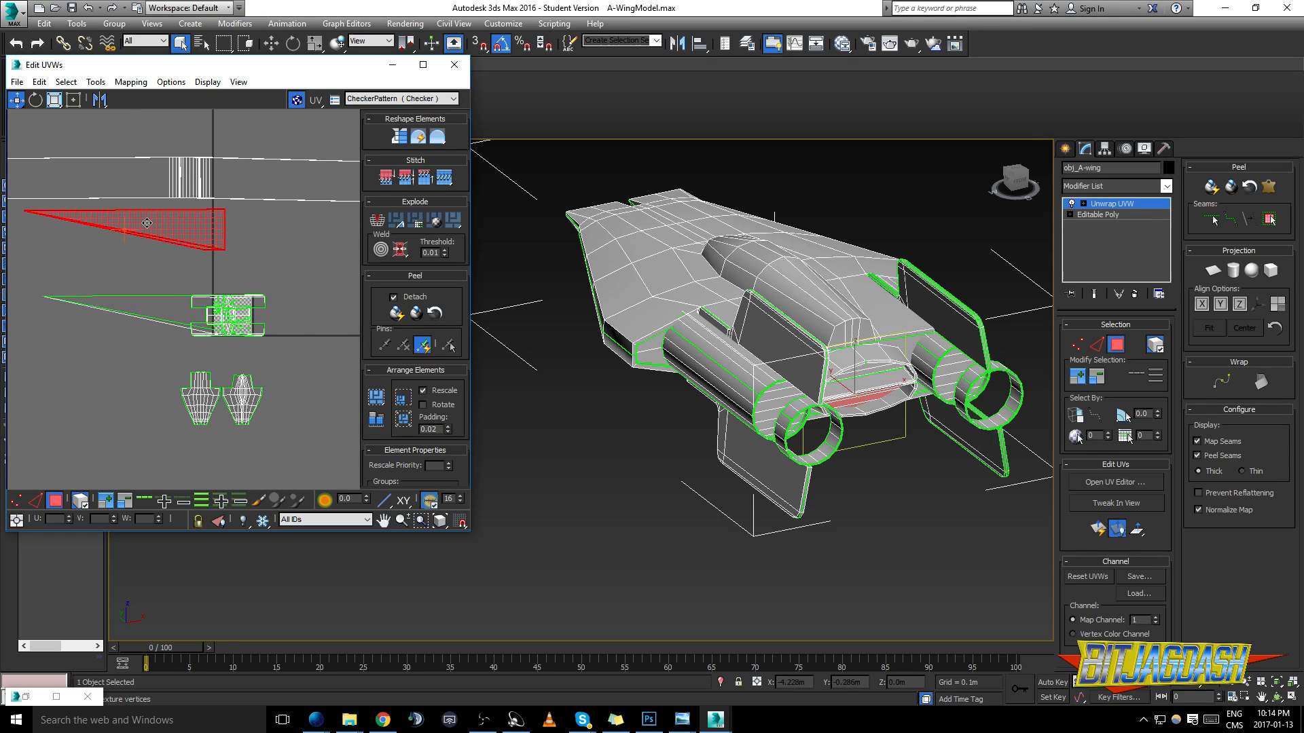
{"action": "left_click", "coordinate": [155, 308]}
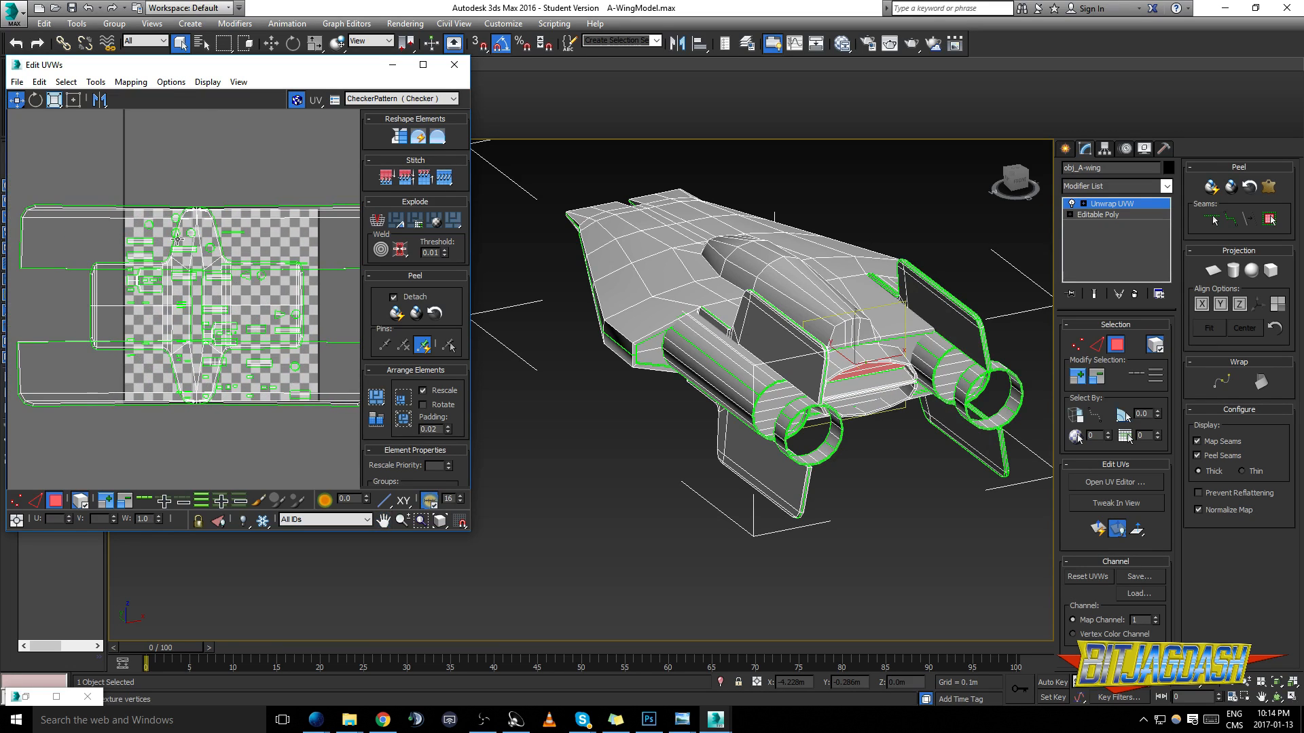
{"action": "left_click", "coordinate": [861, 358]}
{"action": "scroll", "coordinate": [193, 309], "scroll_direction": "down", "scroll_amount": 4}
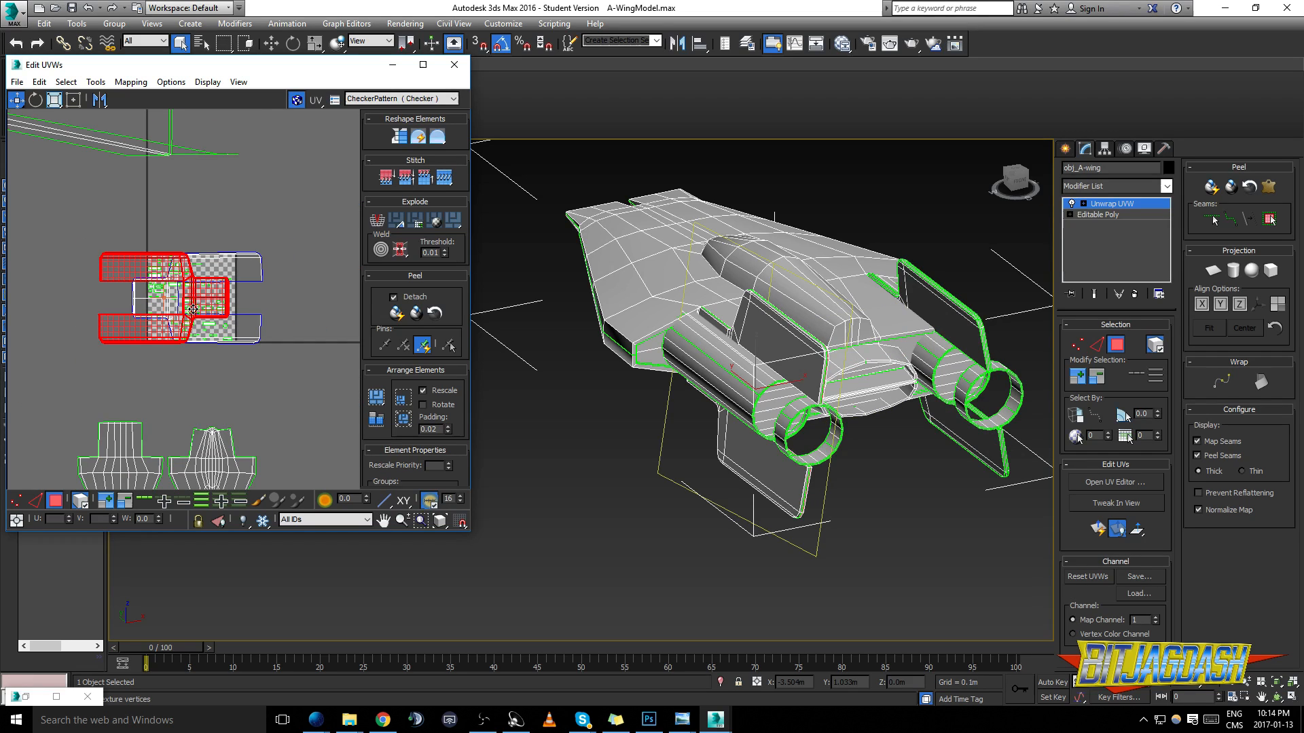
Move the two peeled left-fin shells out of the checker square, placing one on each side of it
{"action": "scroll", "coordinate": [147, 265], "scroll_direction": "up", "scroll_amount": 5}
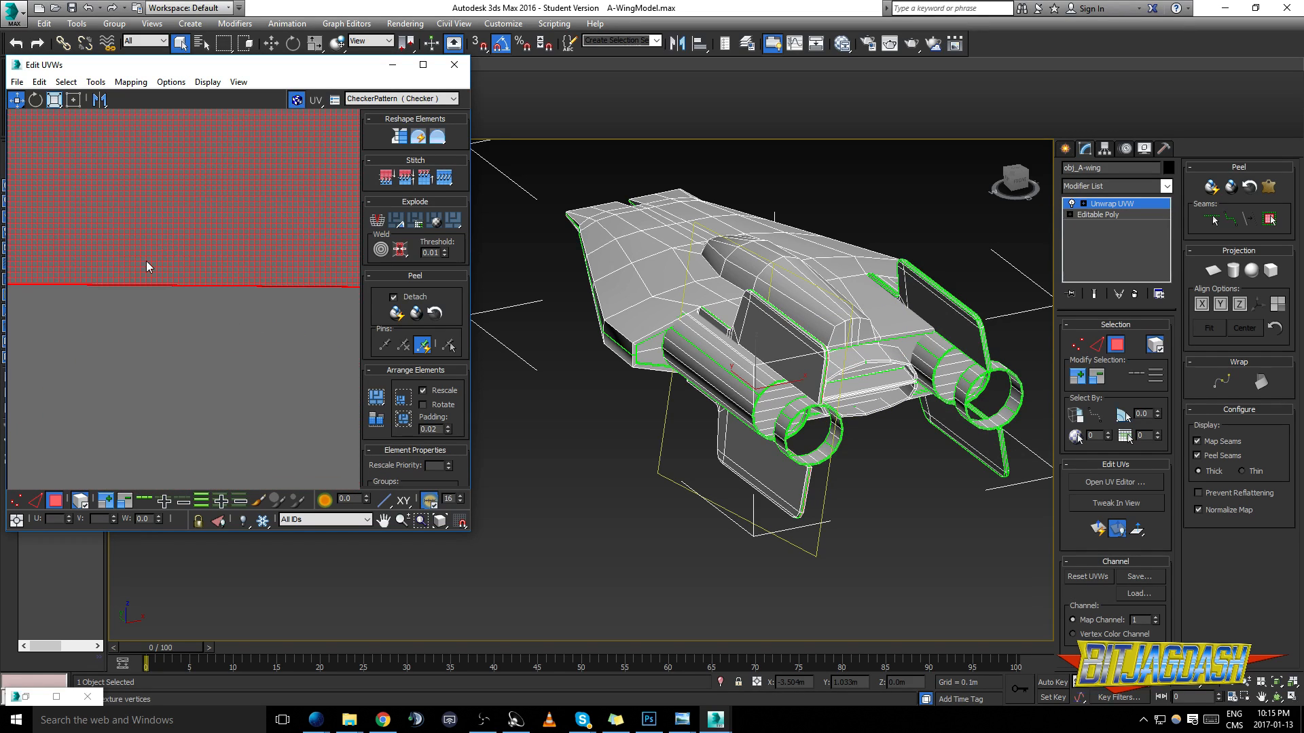
{"action": "scroll", "coordinate": [147, 261], "scroll_direction": "down", "scroll_amount": 5}
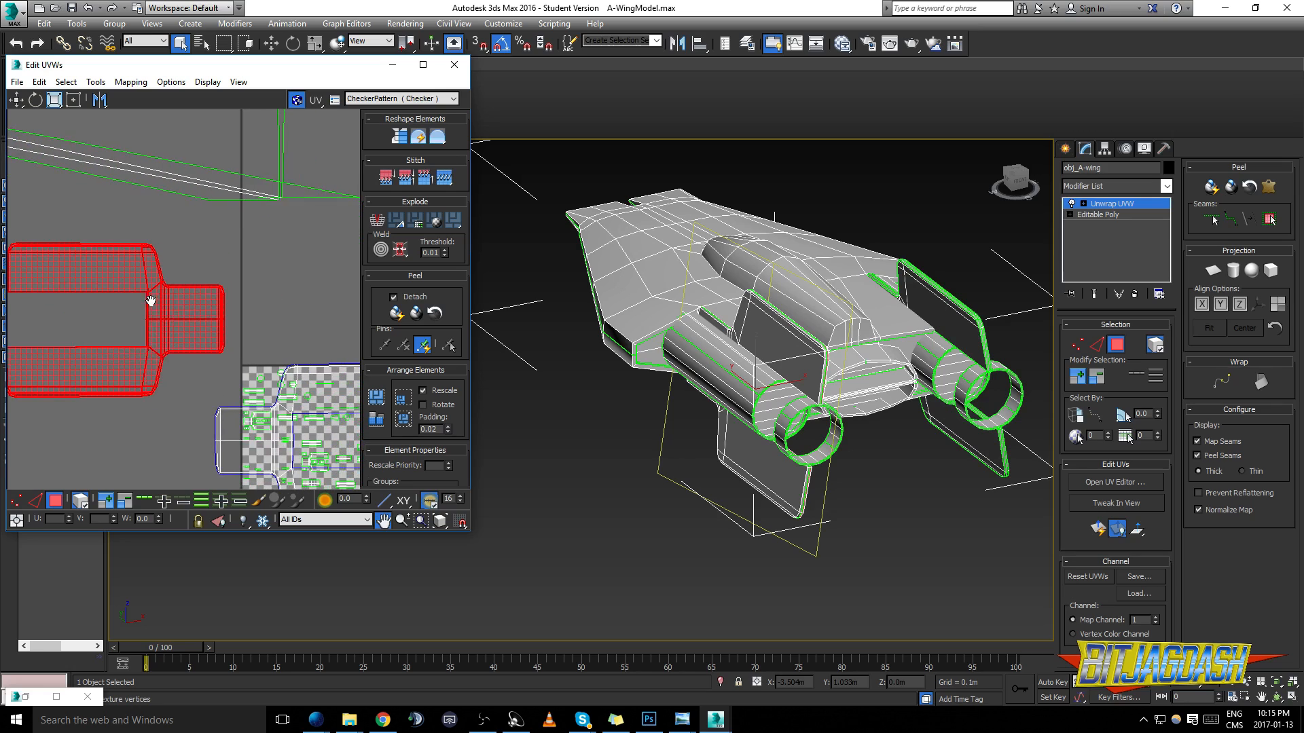
{"action": "middle_click_drag", "start_coordinate": [286, 337], "coordinate": [177, 313]}
{"action": "scroll", "coordinate": [199, 358], "scroll_direction": "down", "scroll_amount": 5}
{"action": "left_click_drag", "start_coordinate": [209, 365], "coordinate": [300, 316]}
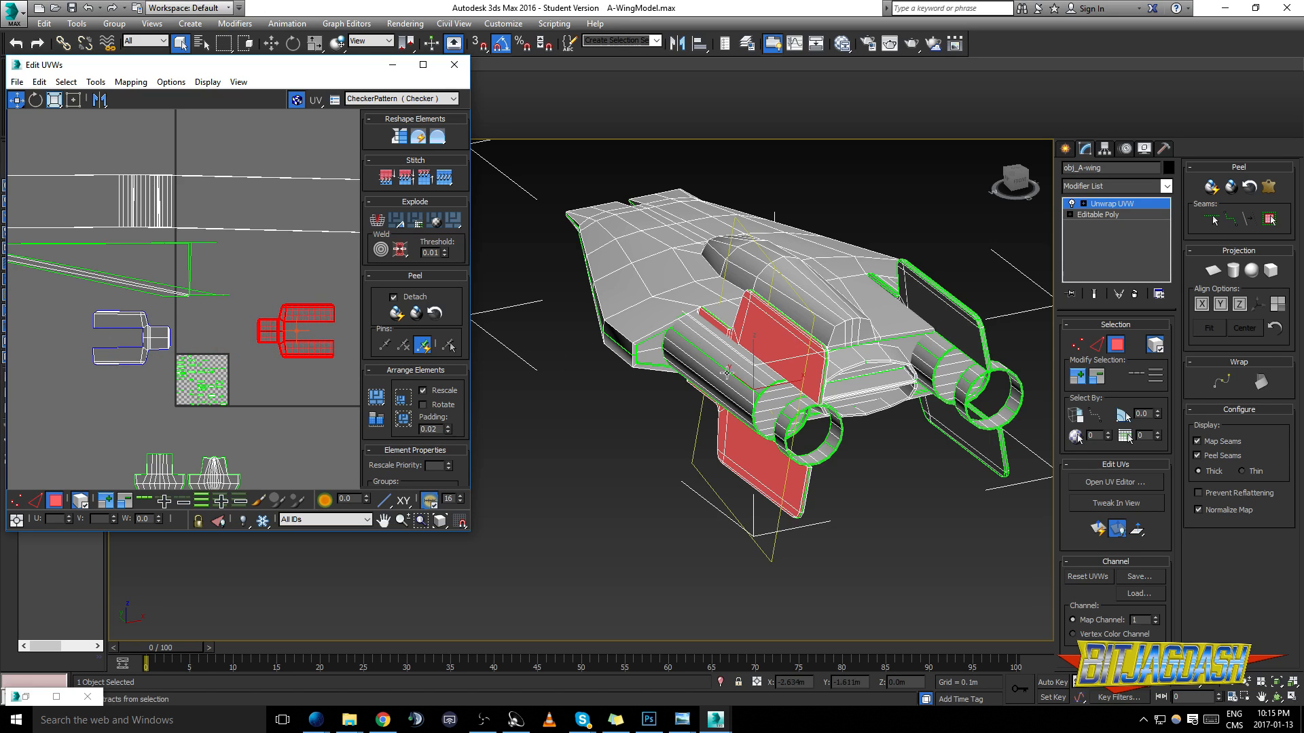
Check the left fins on the model and place their second UV shell end to end beside the first one
{"action": "middle_click_drag", "start_coordinate": [698, 371], "coordinate": [890, 371], "text": "alt"}
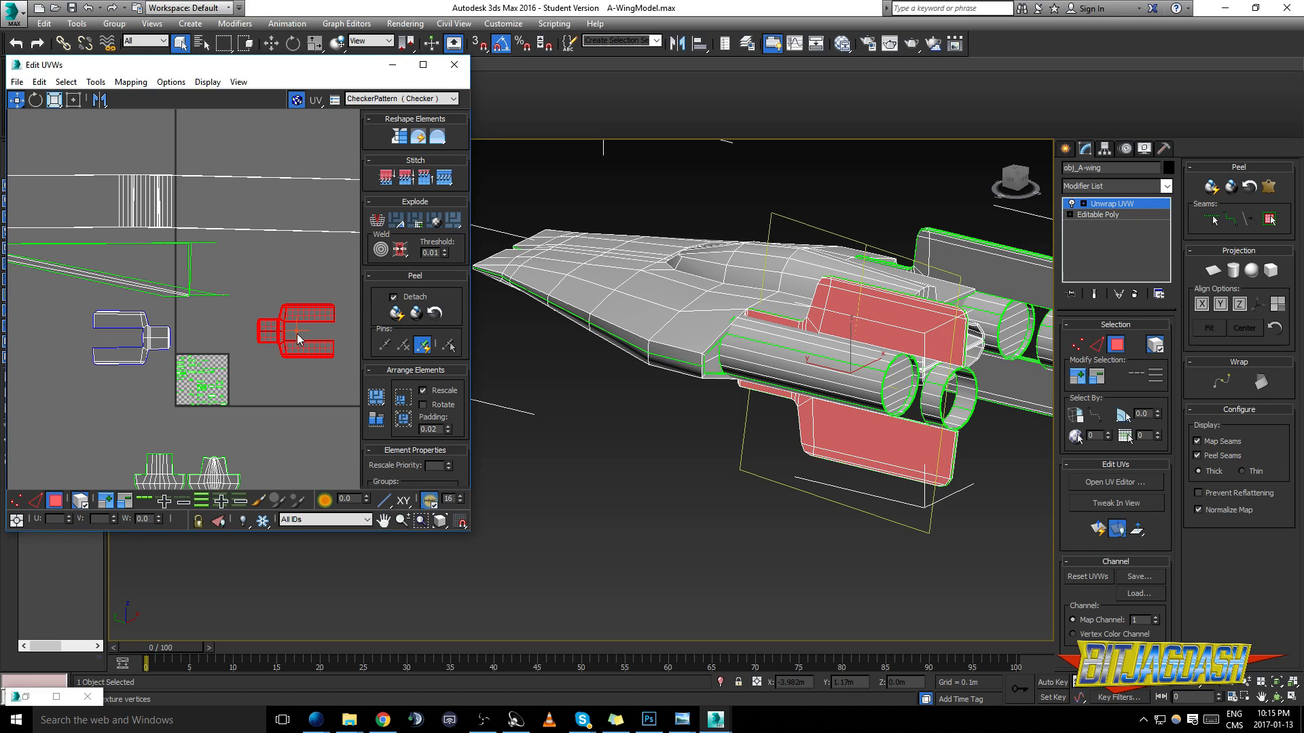
{"action": "mouse_move", "coordinate": [822, 363]}
{"action": "middle_mouse_down", "text": "alt"}
{"action": "mouse_move", "coordinate": [786, 356]}
{"action": "mouse_move", "coordinate": [828, 351]}
{"action": "middle_mouse_up", "text": "alt"}
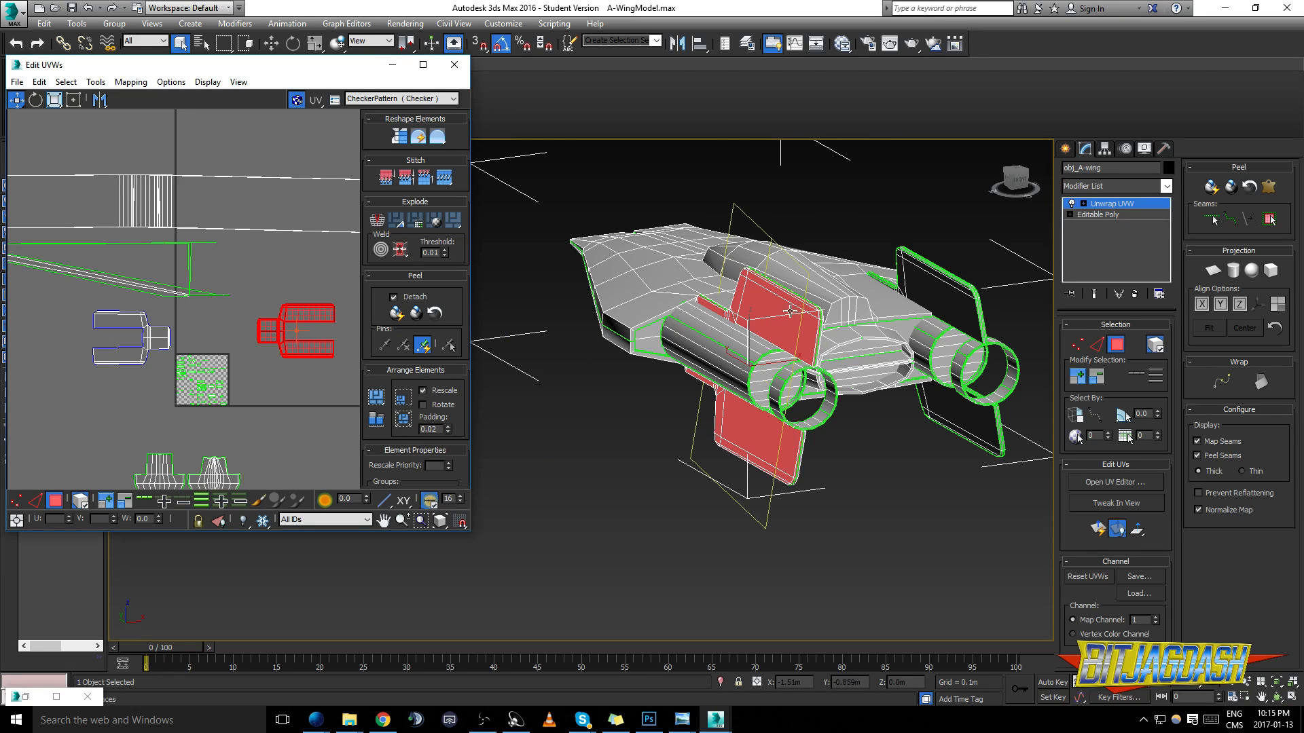
{"action": "left_click_drag", "start_coordinate": [324, 313], "coordinate": [79, 321]}
{"action": "middle_click_drag", "start_coordinate": [950, 336], "coordinate": [857, 347]}
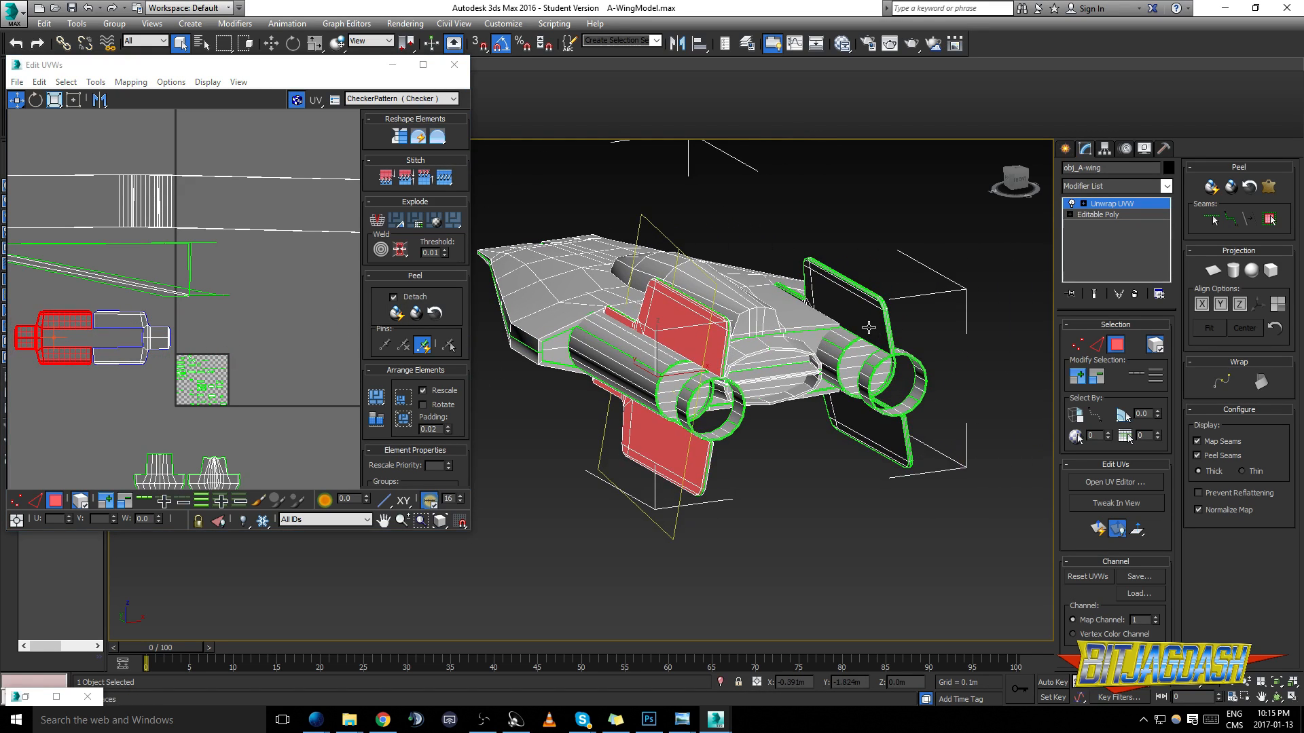
Select the right fins and move their small UV shells out of the checker square, below the left-fin shells
{"action": "left_click", "coordinate": [869, 327]}
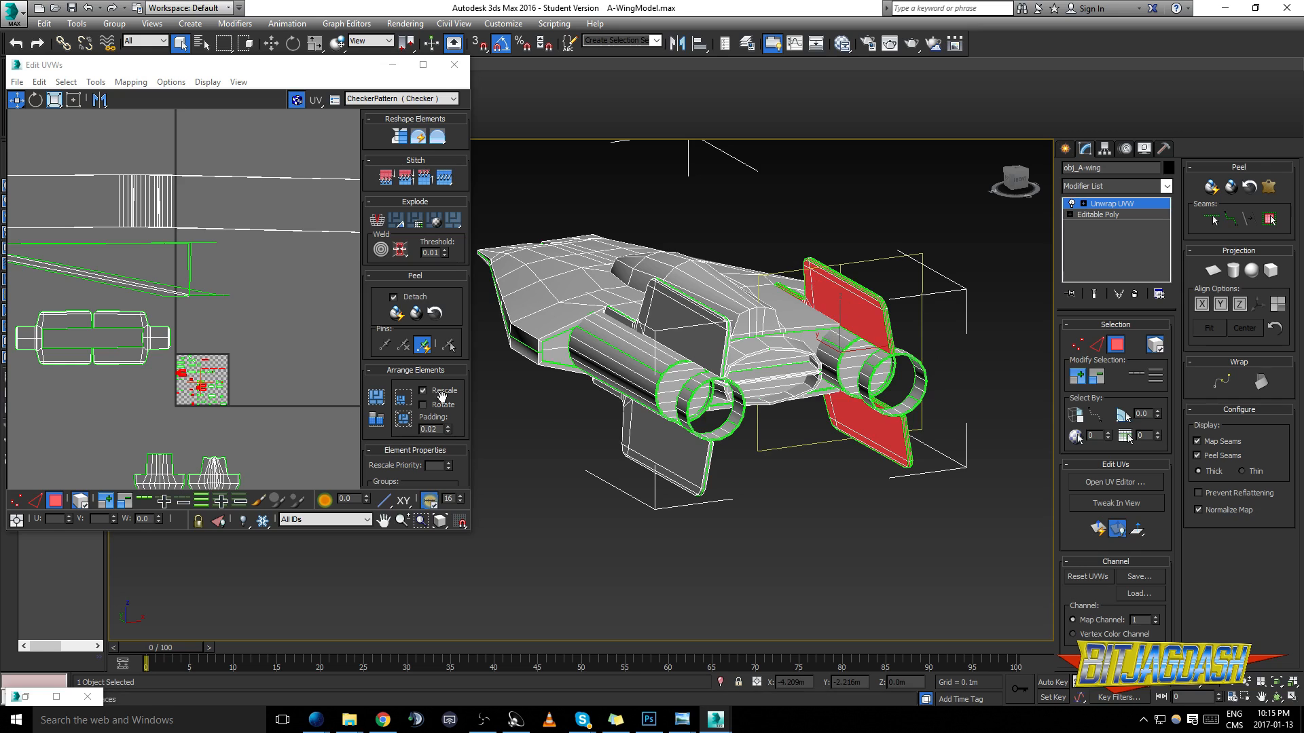
{"action": "scroll", "coordinate": [201, 389], "scroll_direction": "up", "scroll_amount": 4}
{"action": "scroll", "coordinate": [199, 386], "scroll_direction": "up", "scroll_amount": 4}
{"action": "scroll", "coordinate": [204, 378], "scroll_direction": "down", "scroll_amount": 3}
{"action": "left_click_drag", "start_coordinate": [220, 372], "coordinate": [25, 382]}
{"action": "middle_click_drag", "start_coordinate": [106, 371], "coordinate": [304, 337]}
{"action": "left_click_drag", "start_coordinate": [226, 358], "coordinate": [117, 391]}
{"action": "middle_click_drag", "start_coordinate": [295, 360], "coordinate": [221, 374]}
Select the outer faces of the left engine cylinder on the model
{"action": "left_click", "coordinate": [638, 393]}
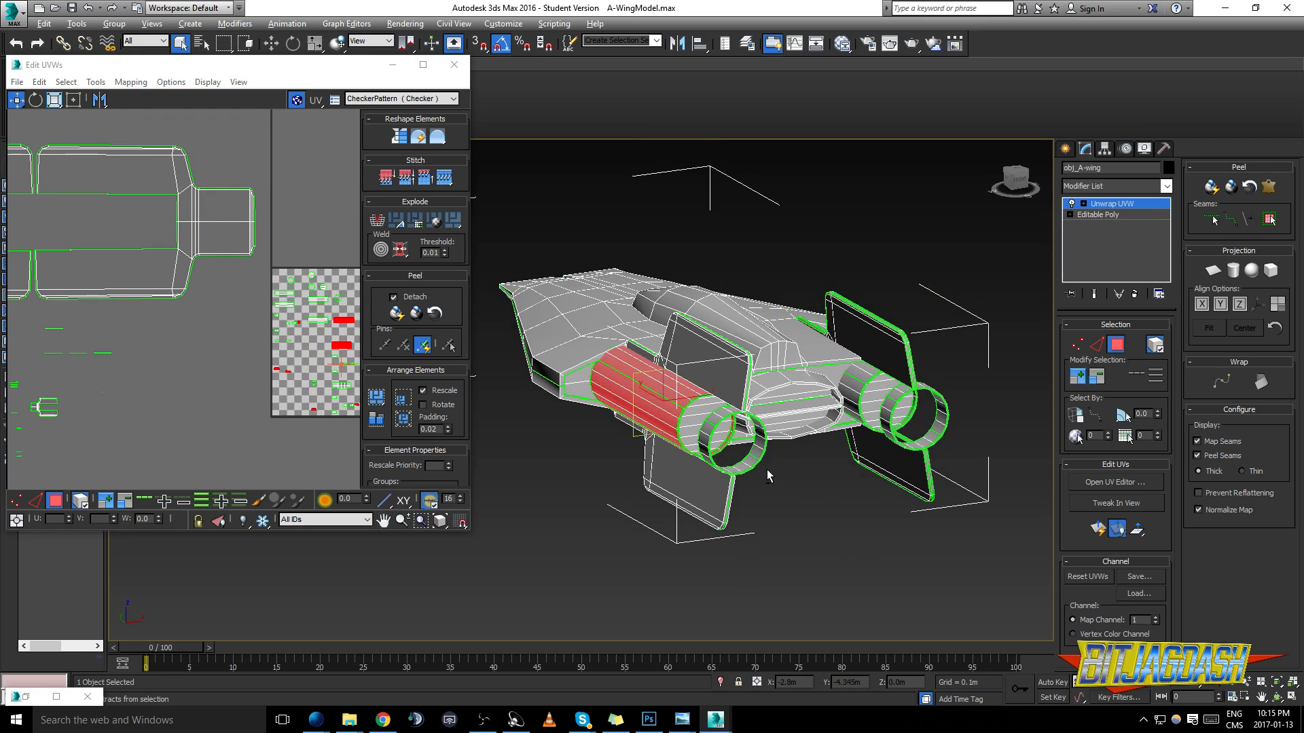